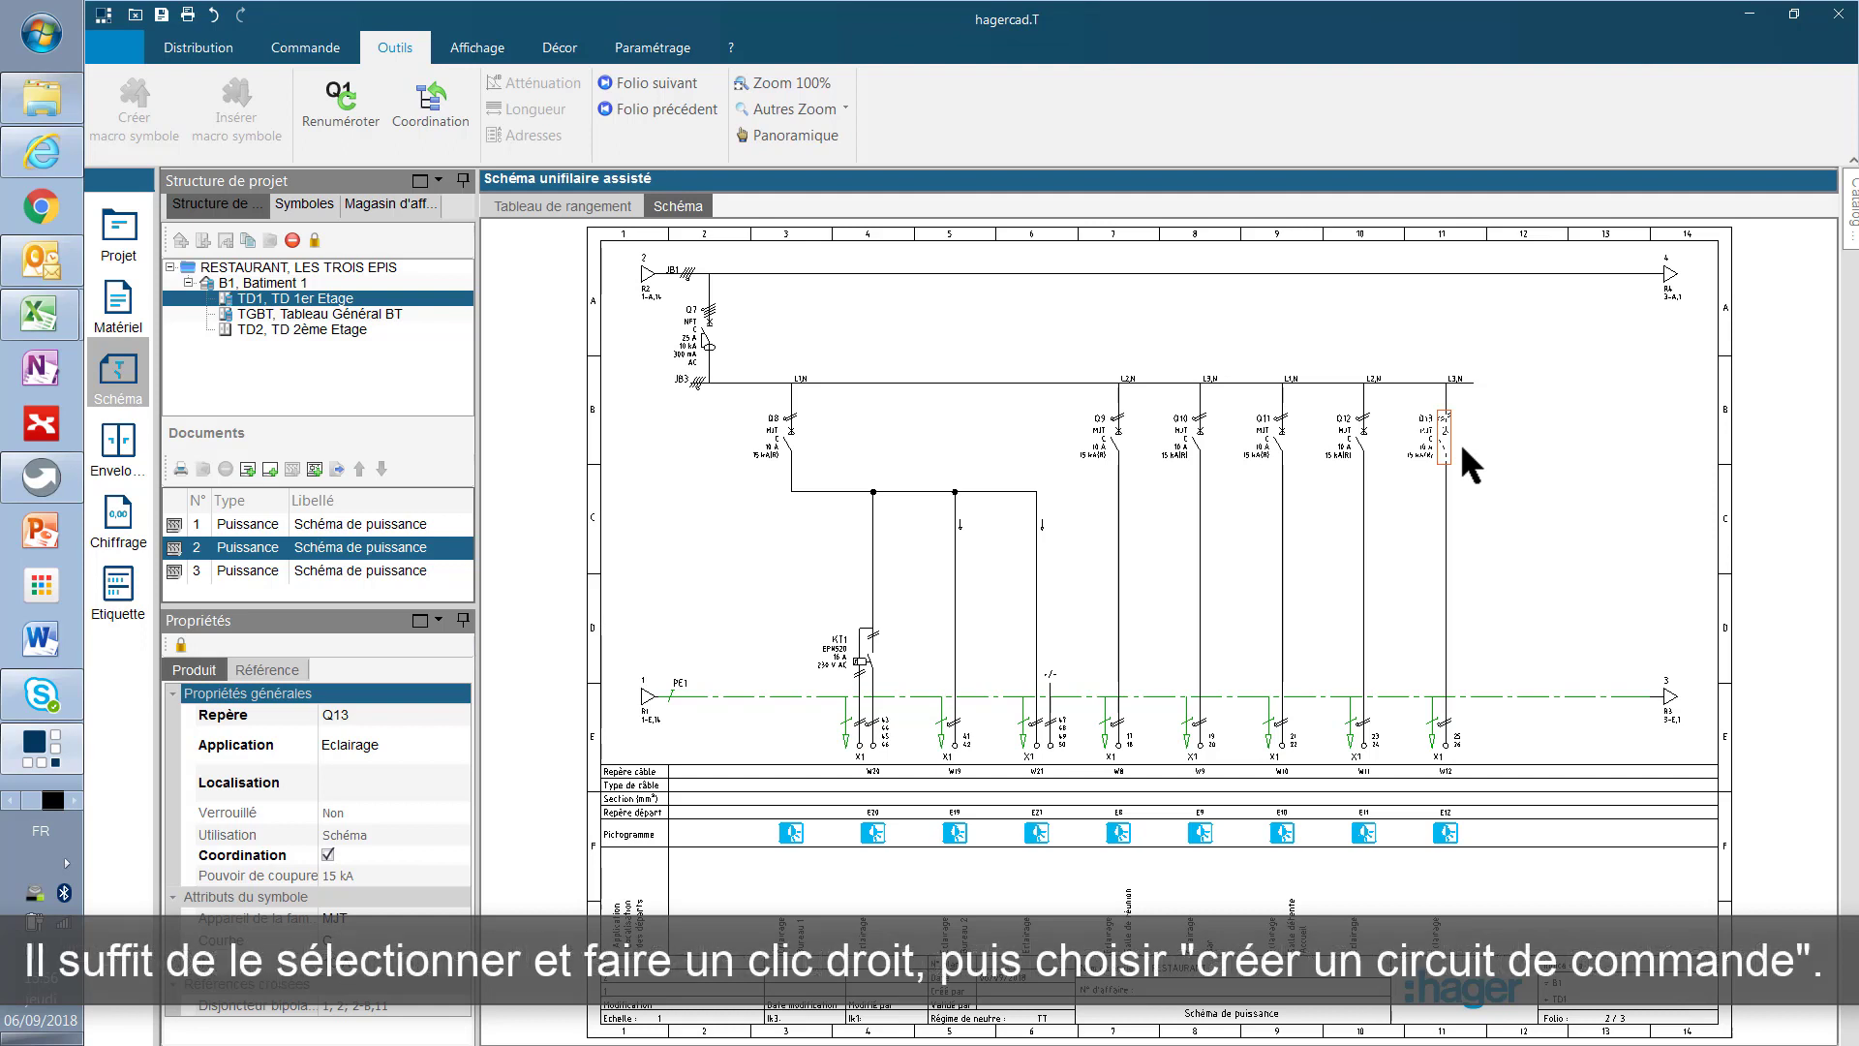
Create a control circuit (circuit de commande) from circuit breaker Q13 on power folio 2
click(1447, 433)
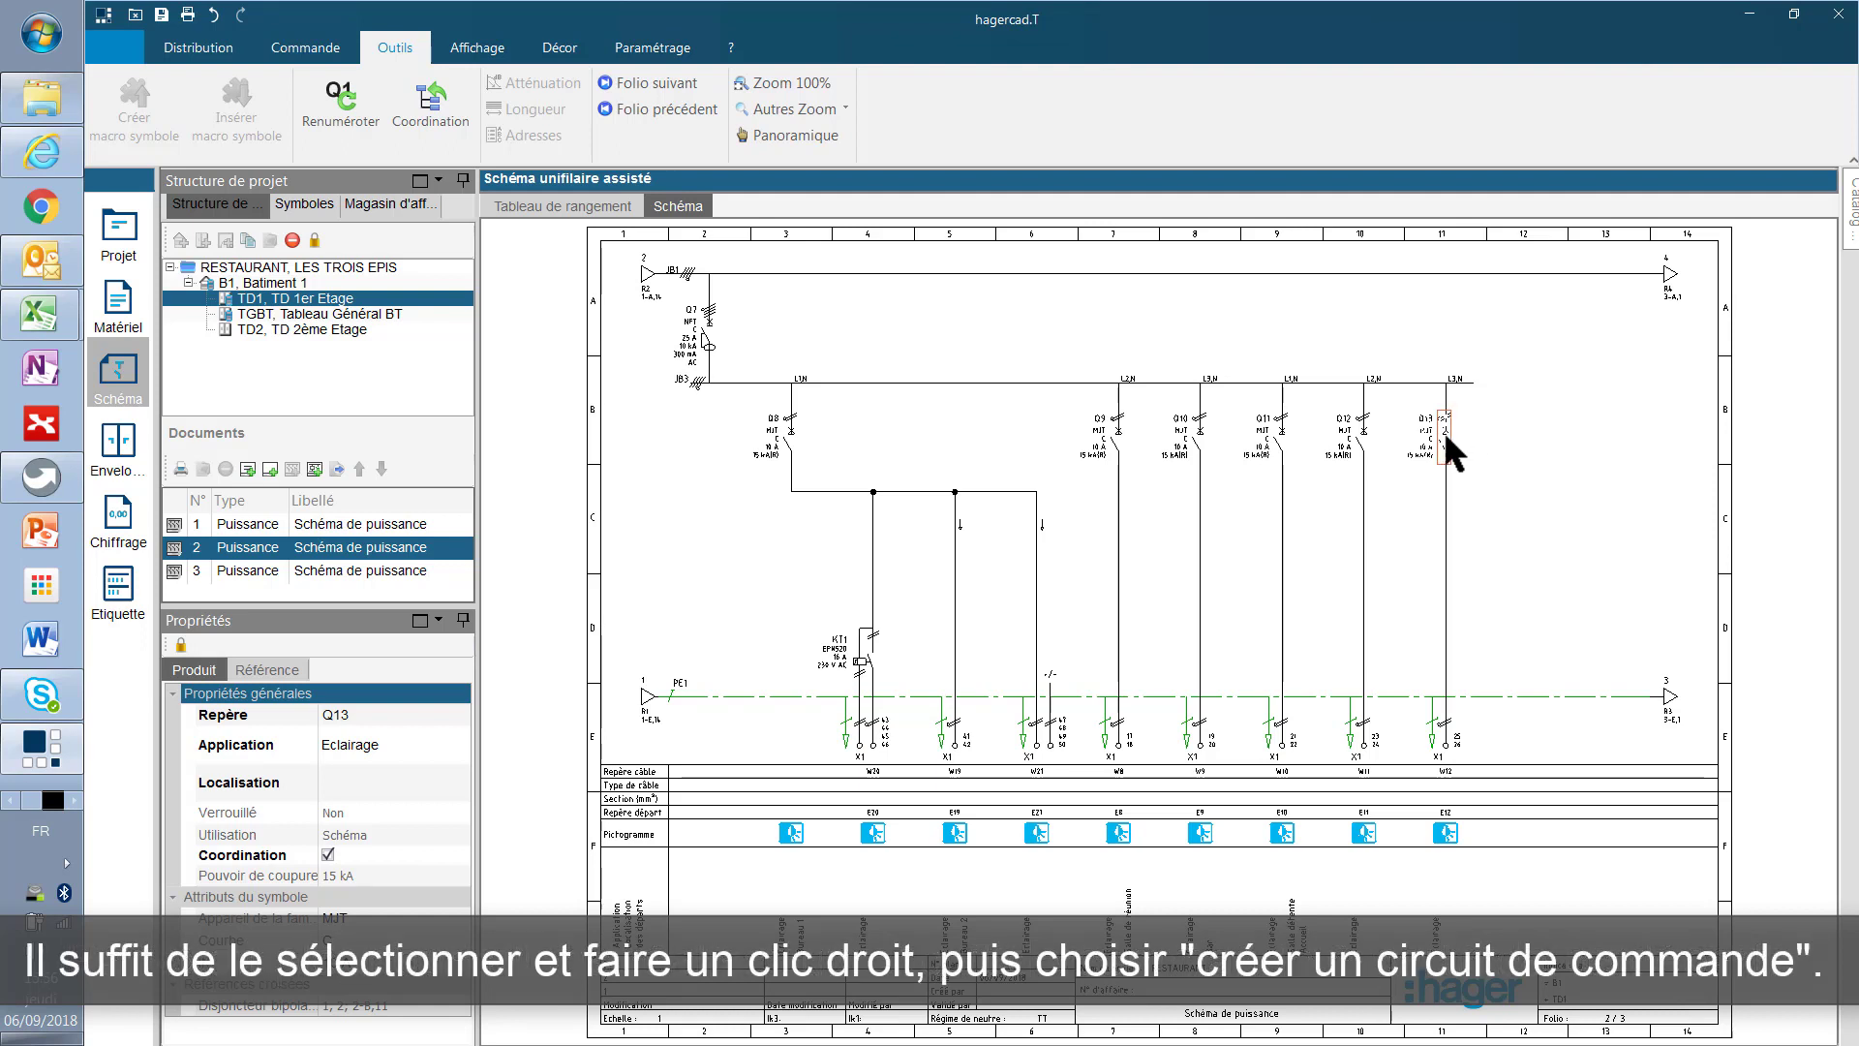
right_click(1446, 438)
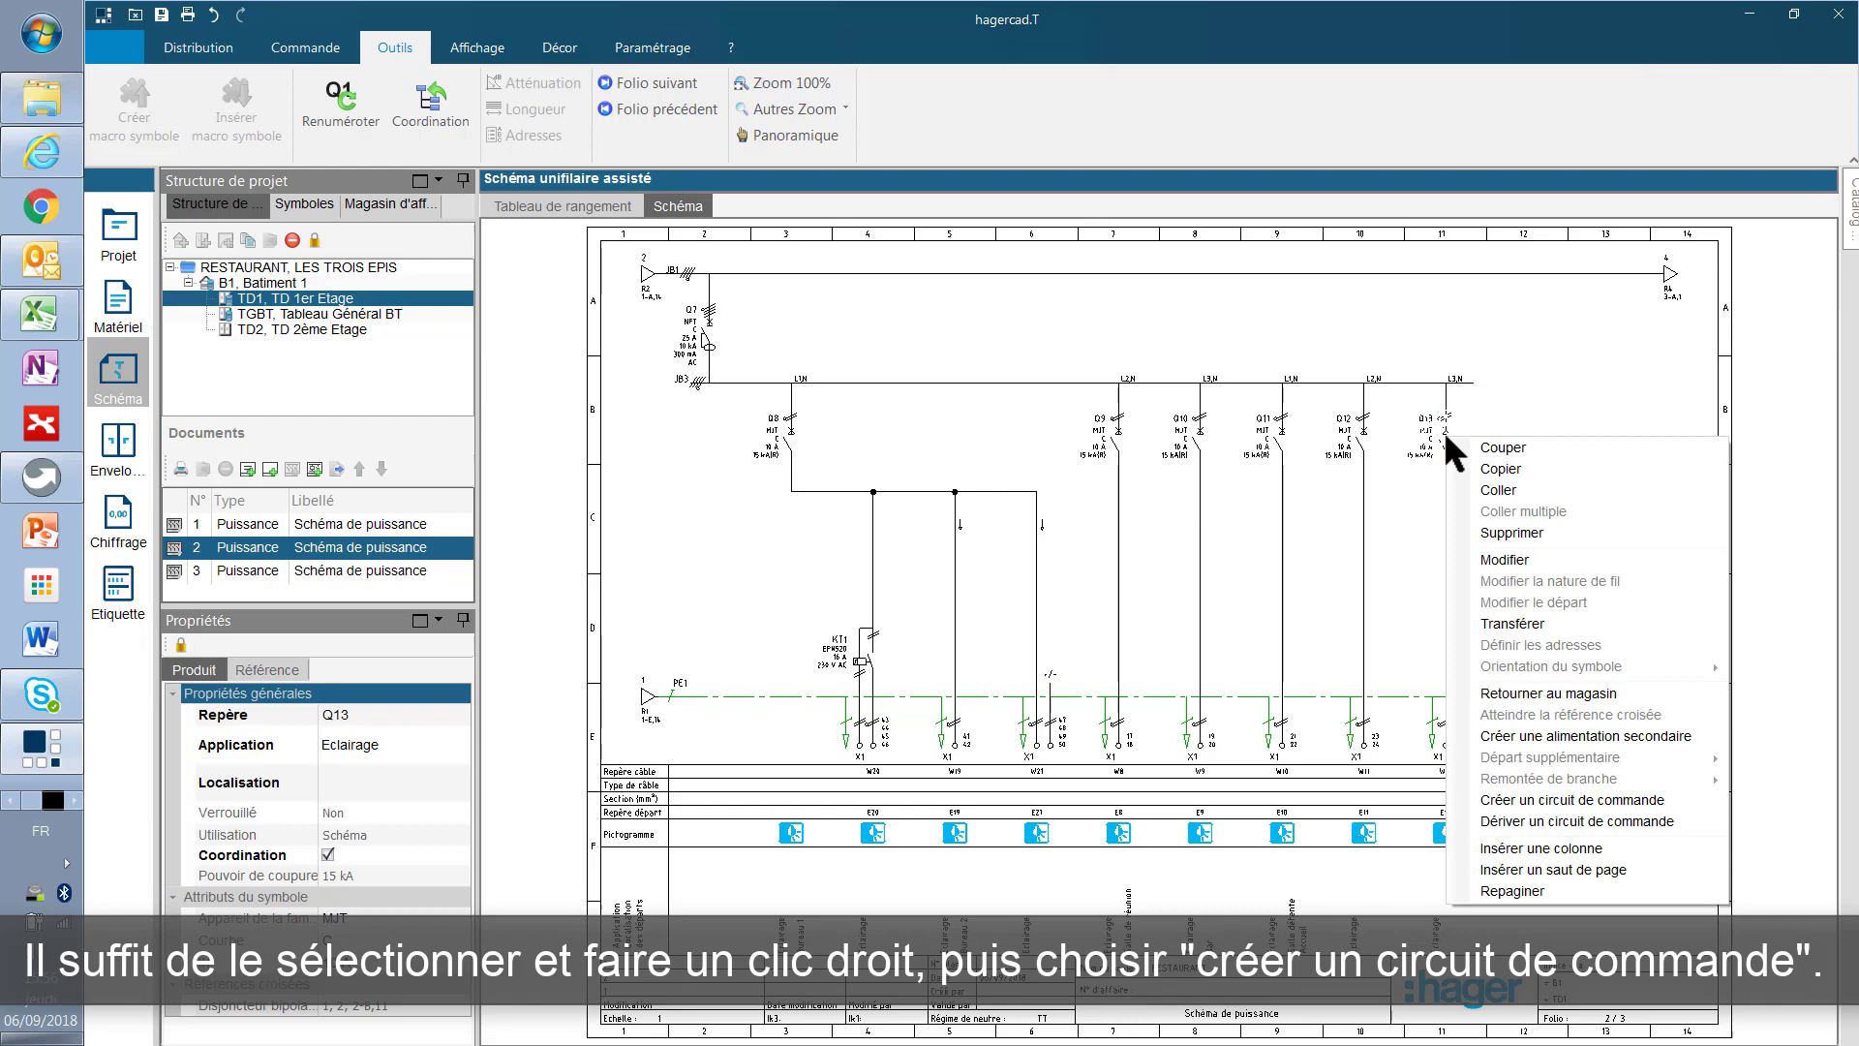
click(1561, 800)
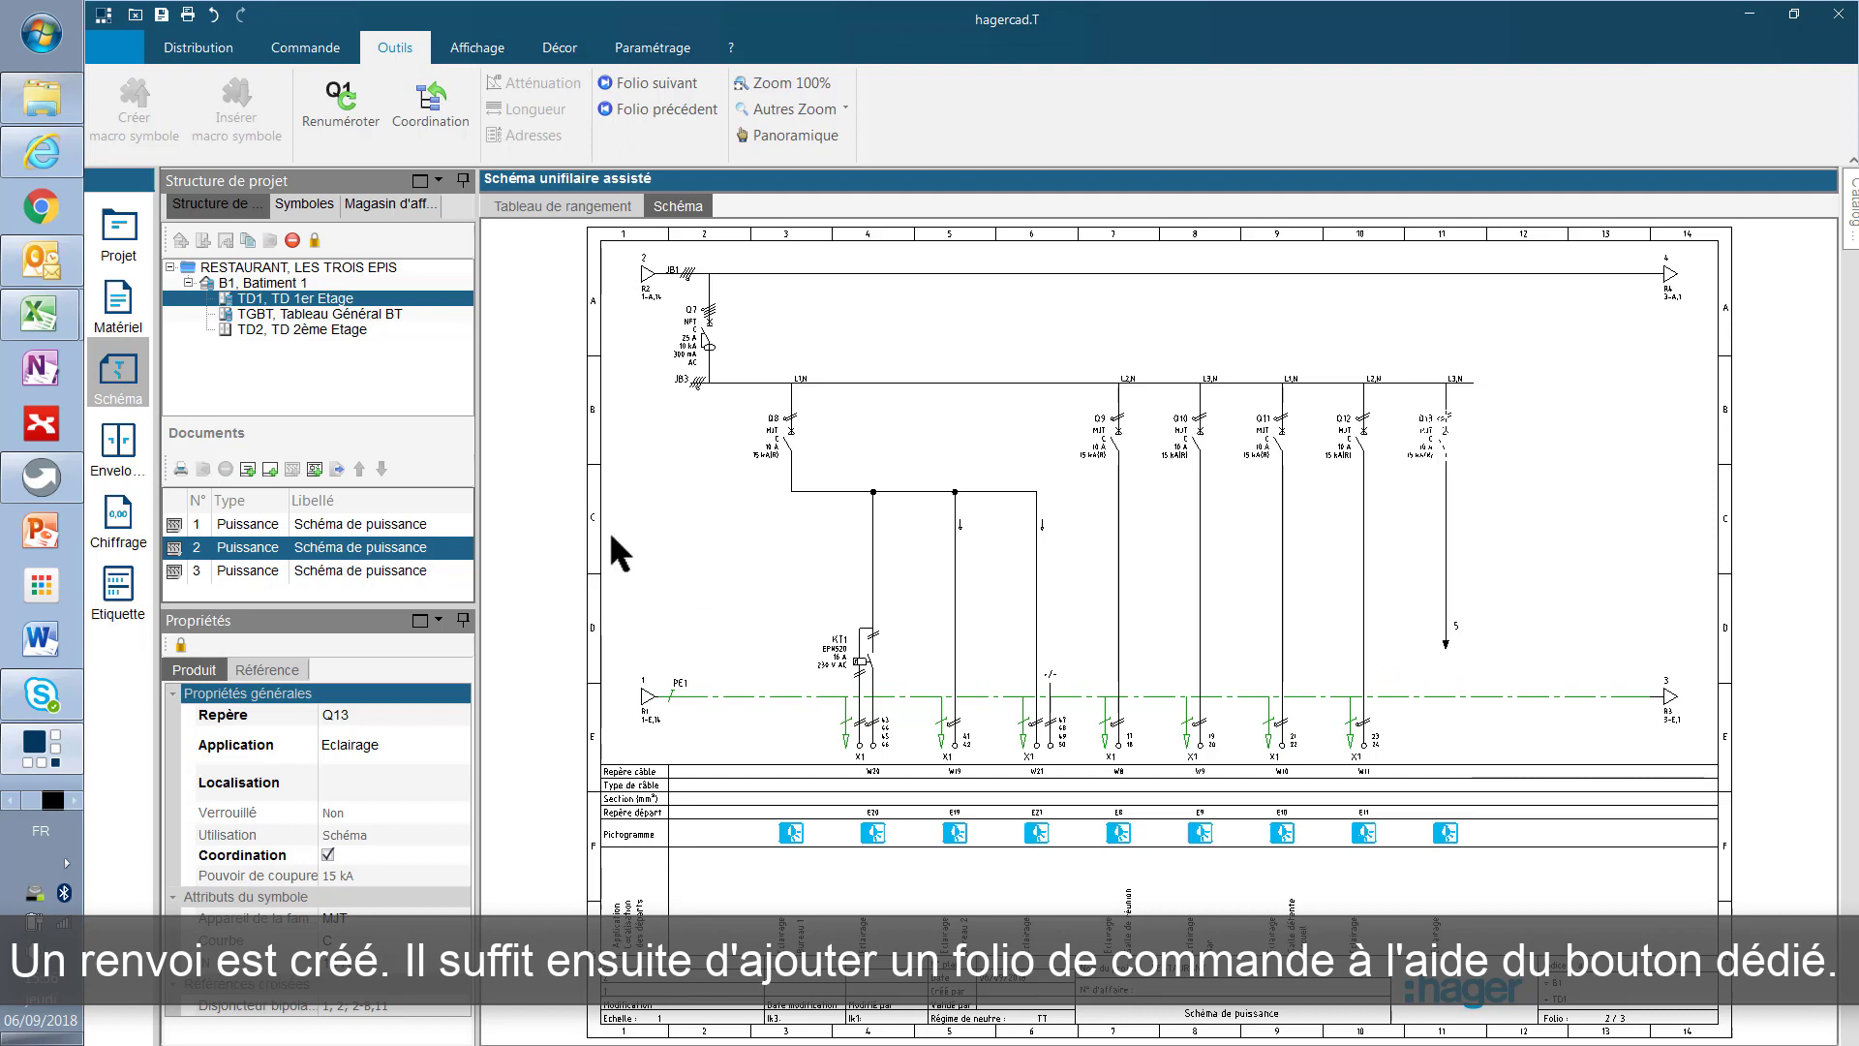
Add a control folio (folio de commande) to TD1's documents and open it
click(313, 468)
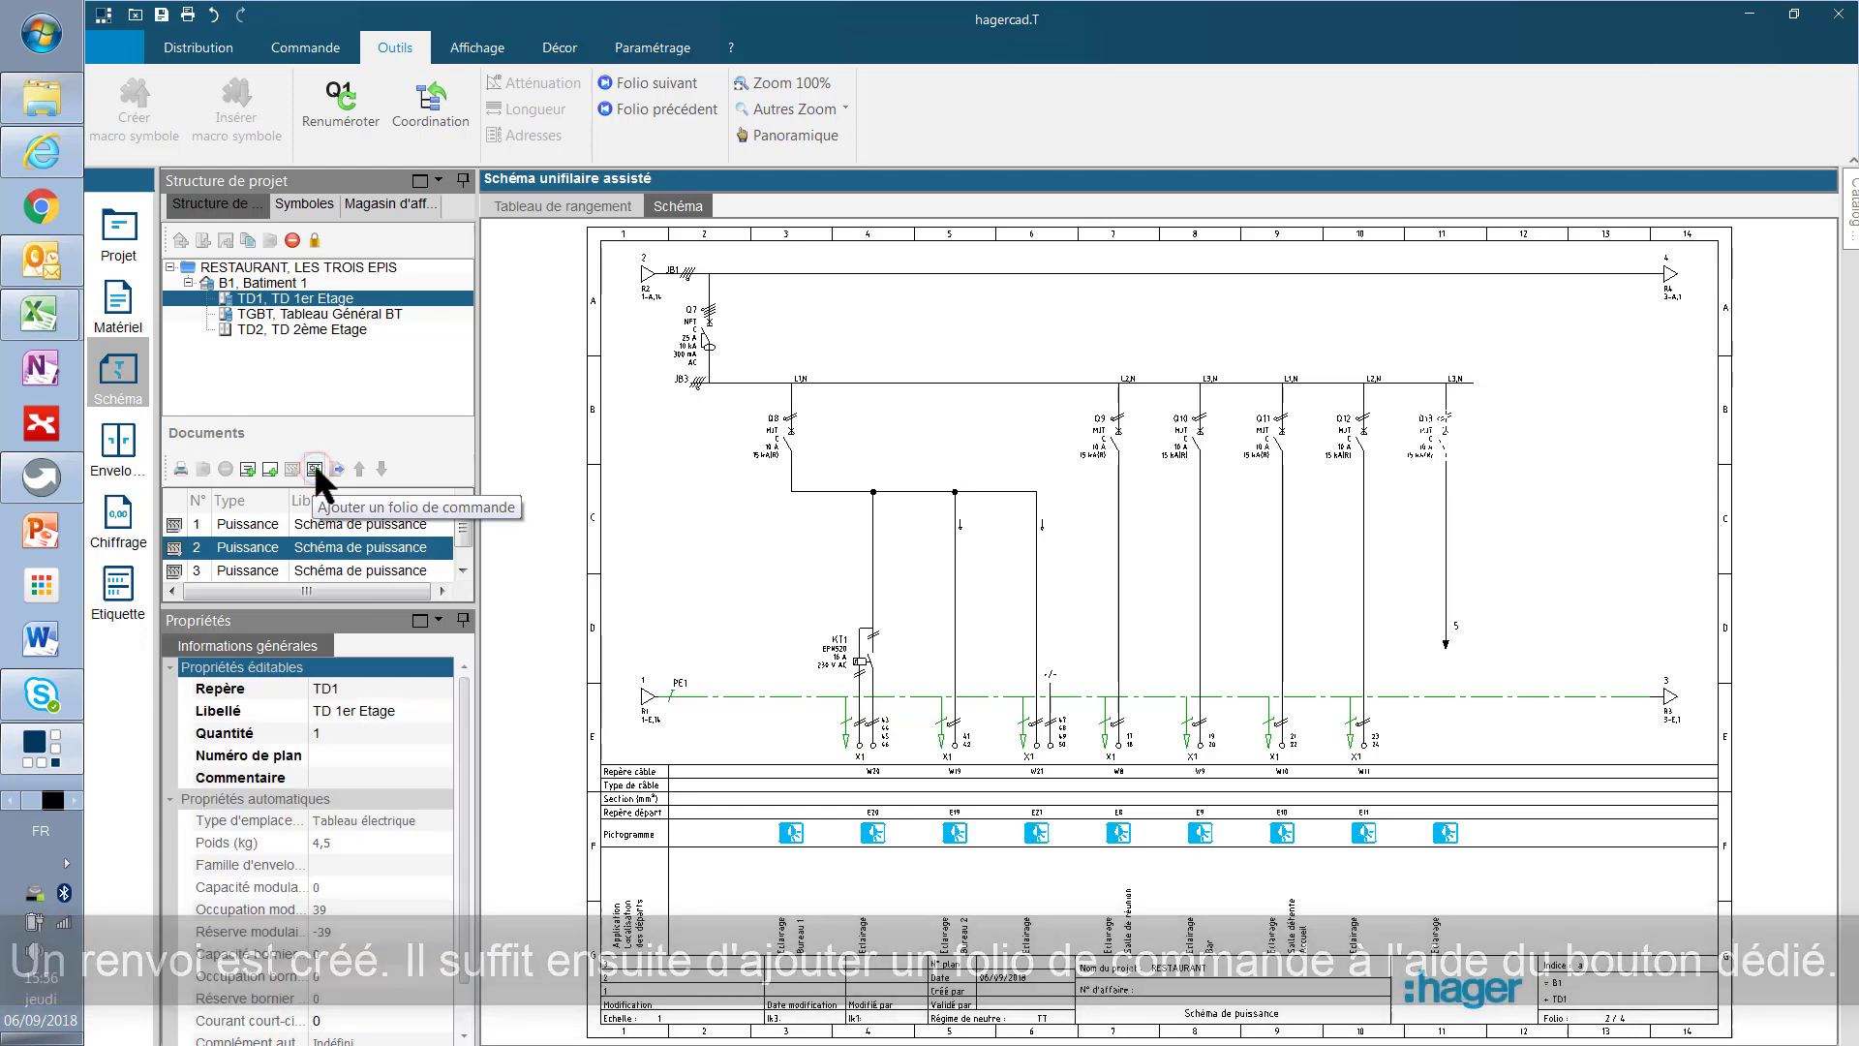
click(462, 570)
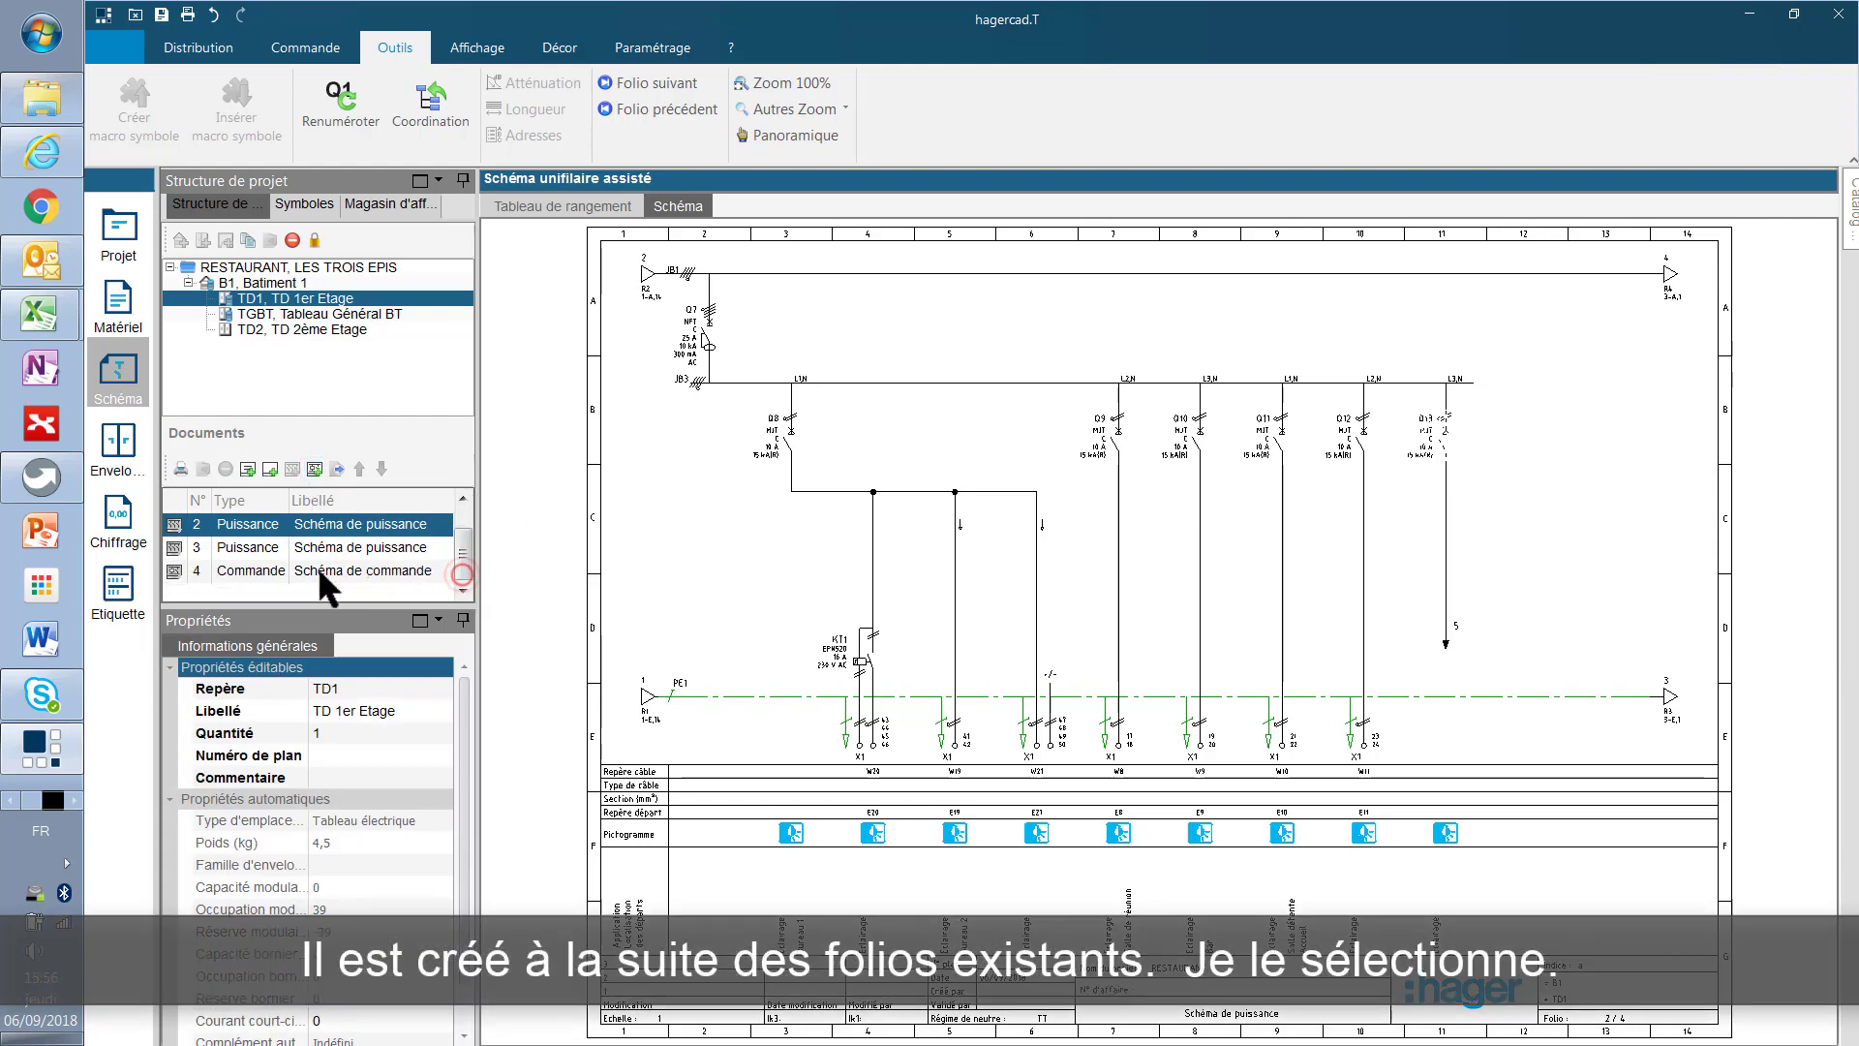
click(269, 569)
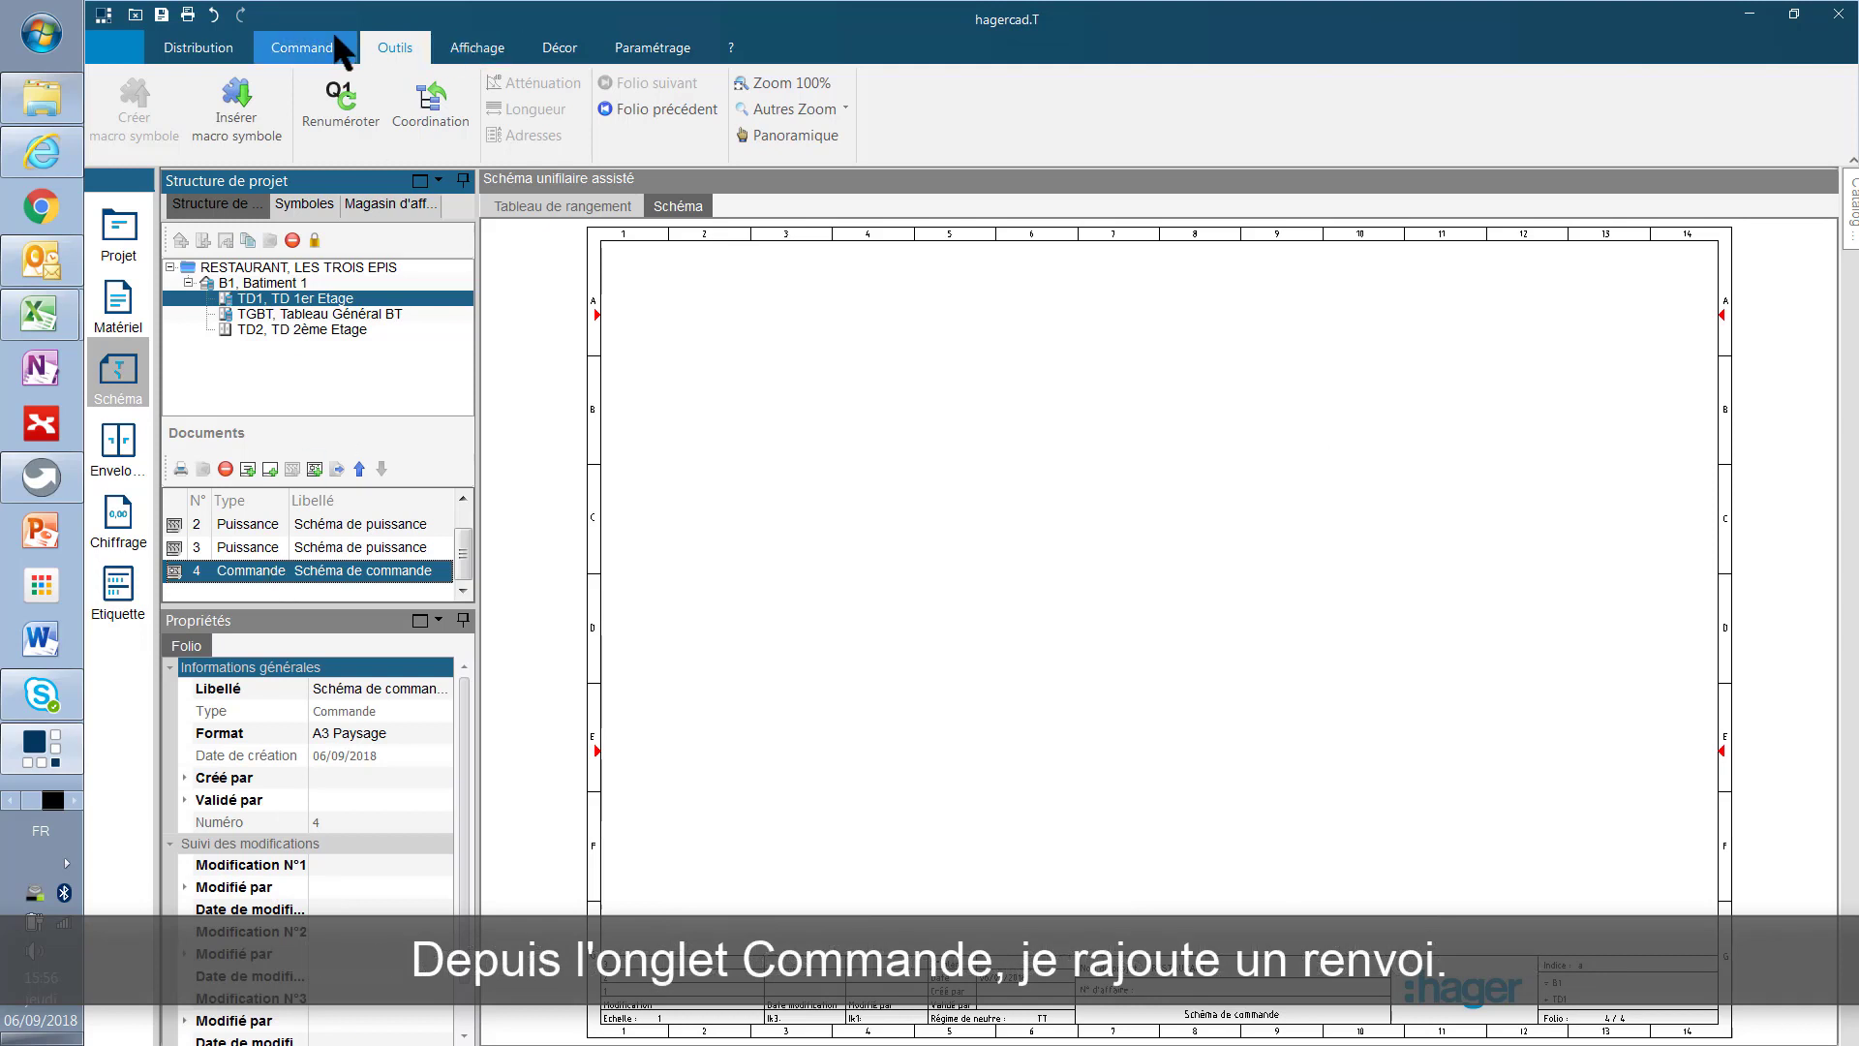
Add cross-reference number 5, coming from 2-D,11, to the control folio beside the red marker in row A
click(301, 42)
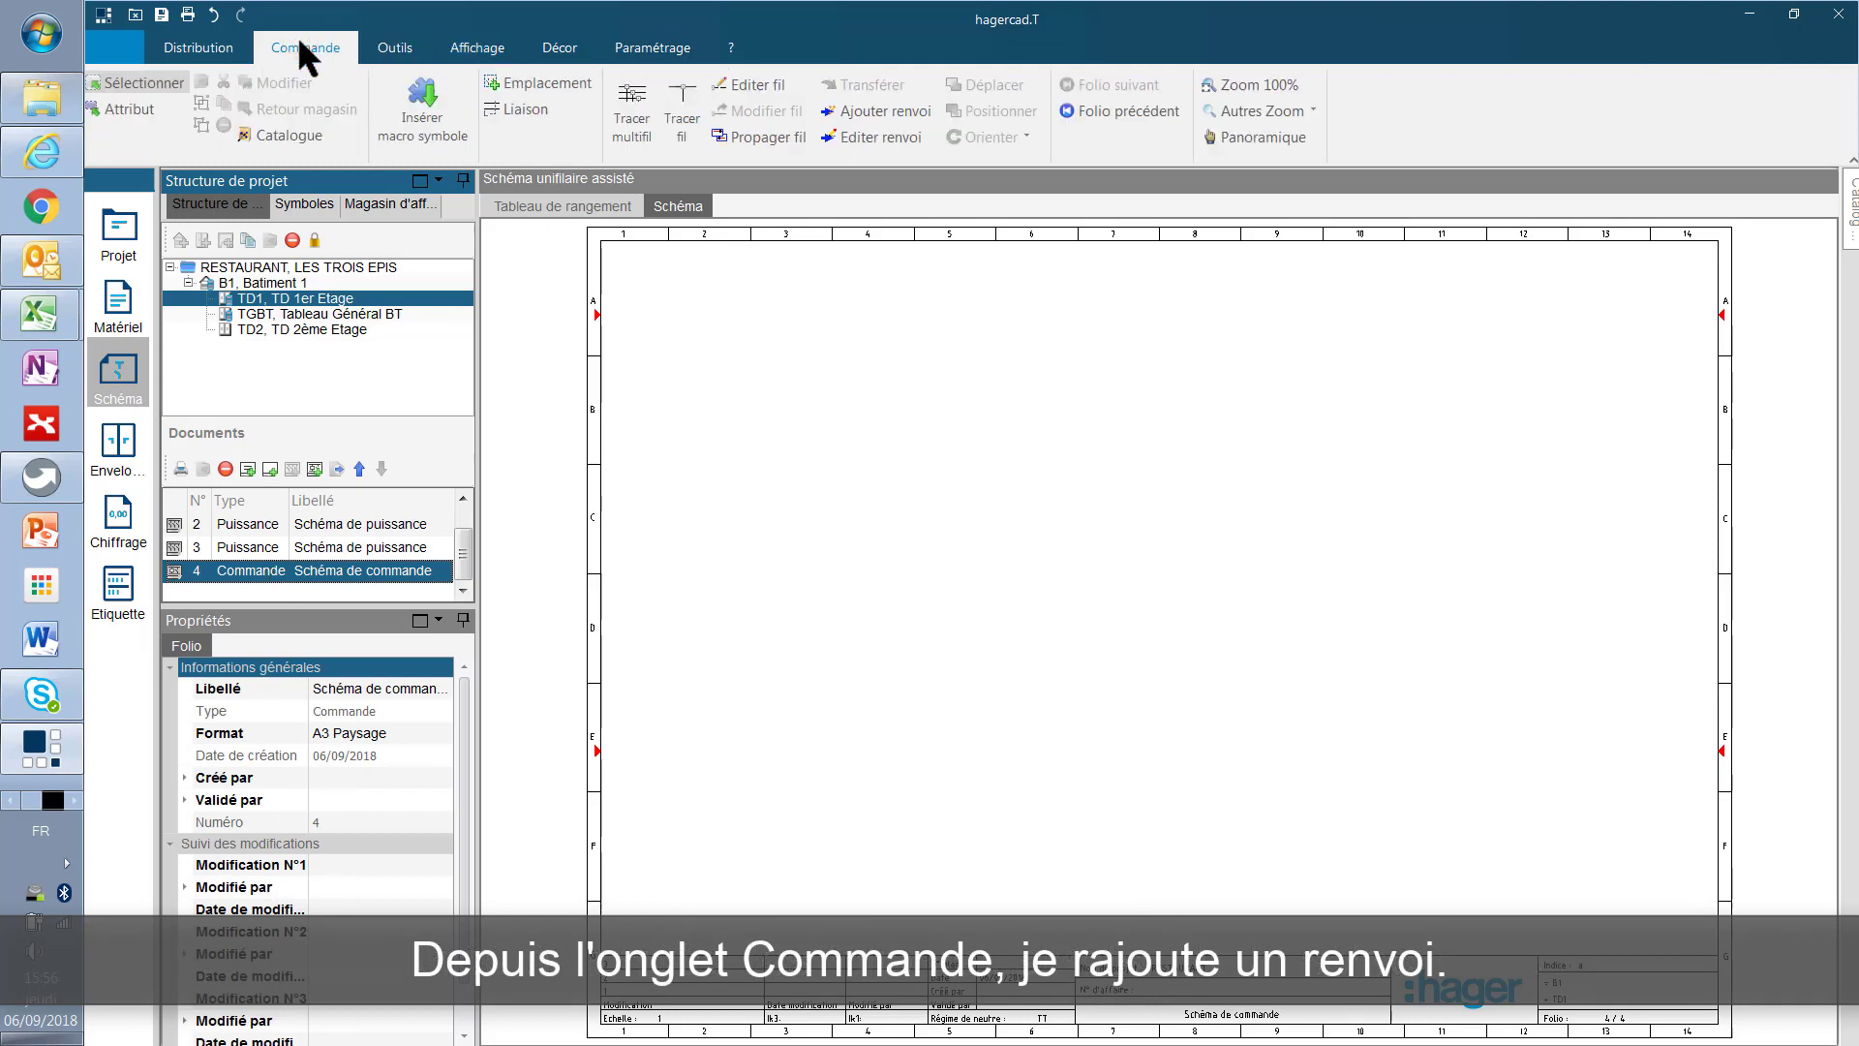
click(873, 109)
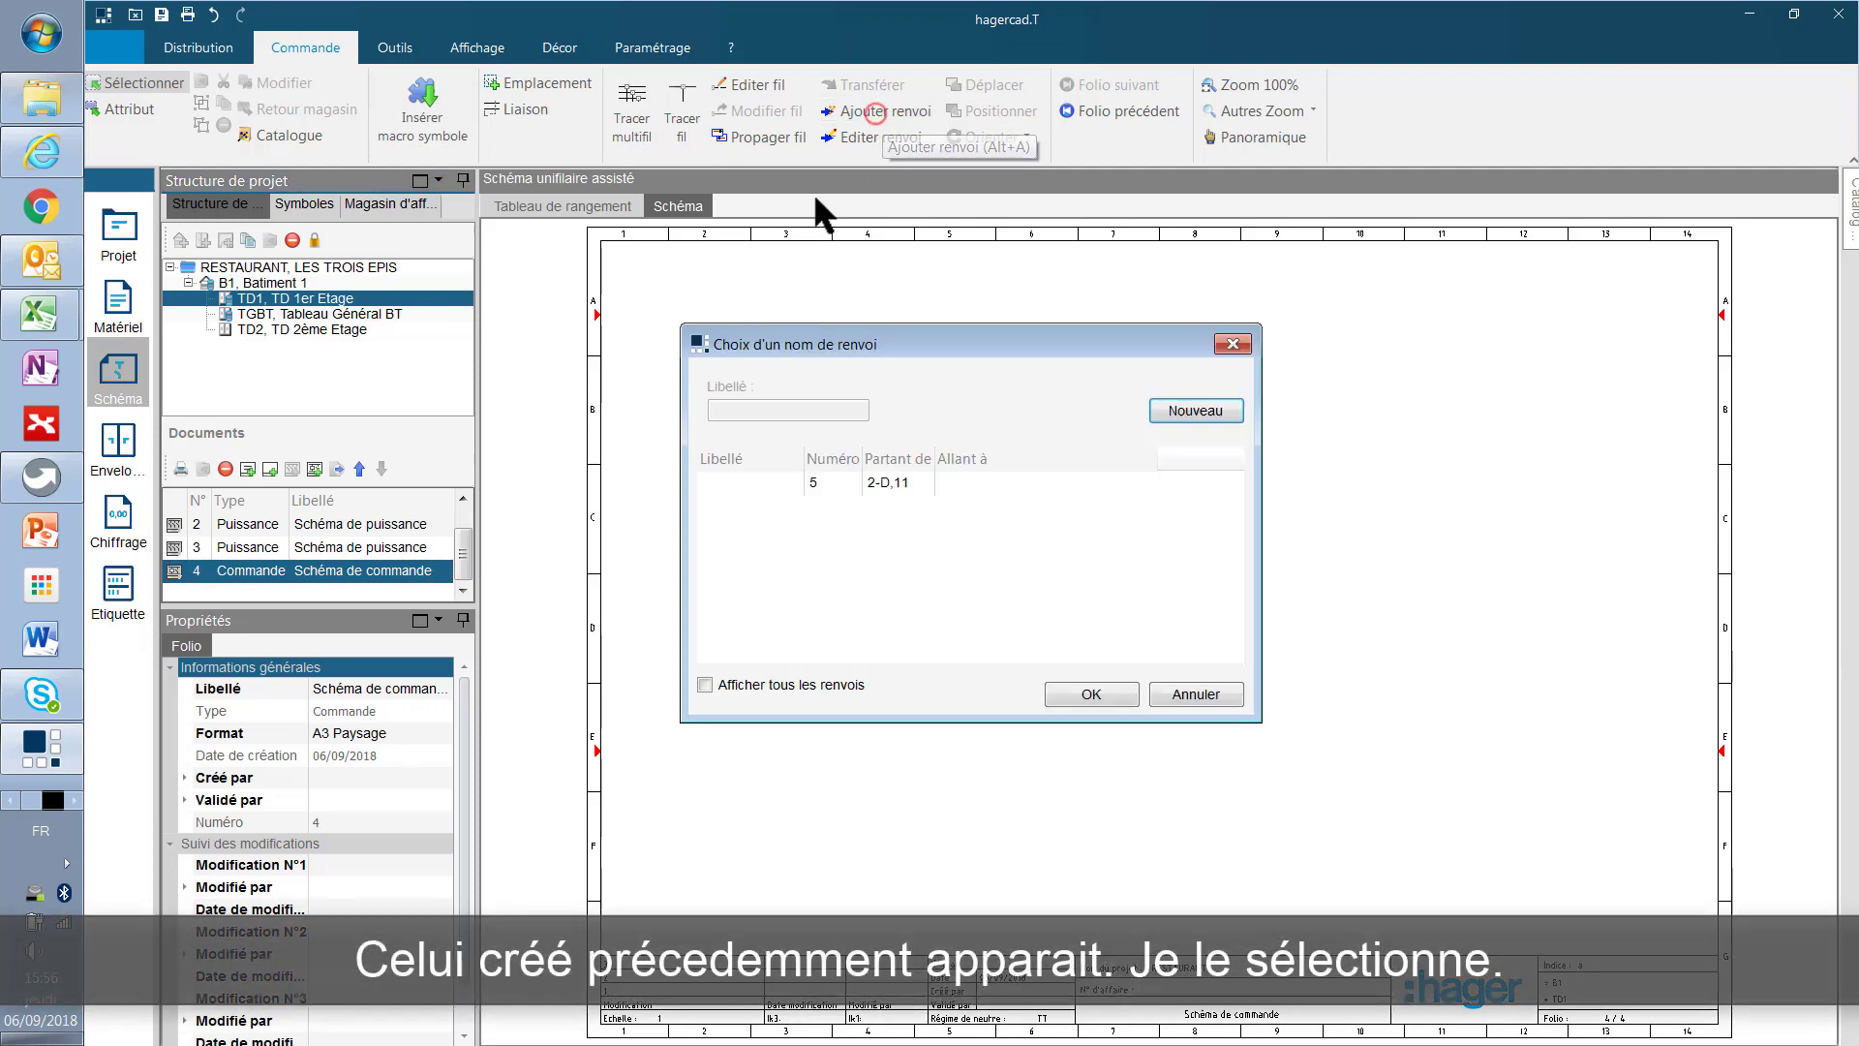
click(822, 479)
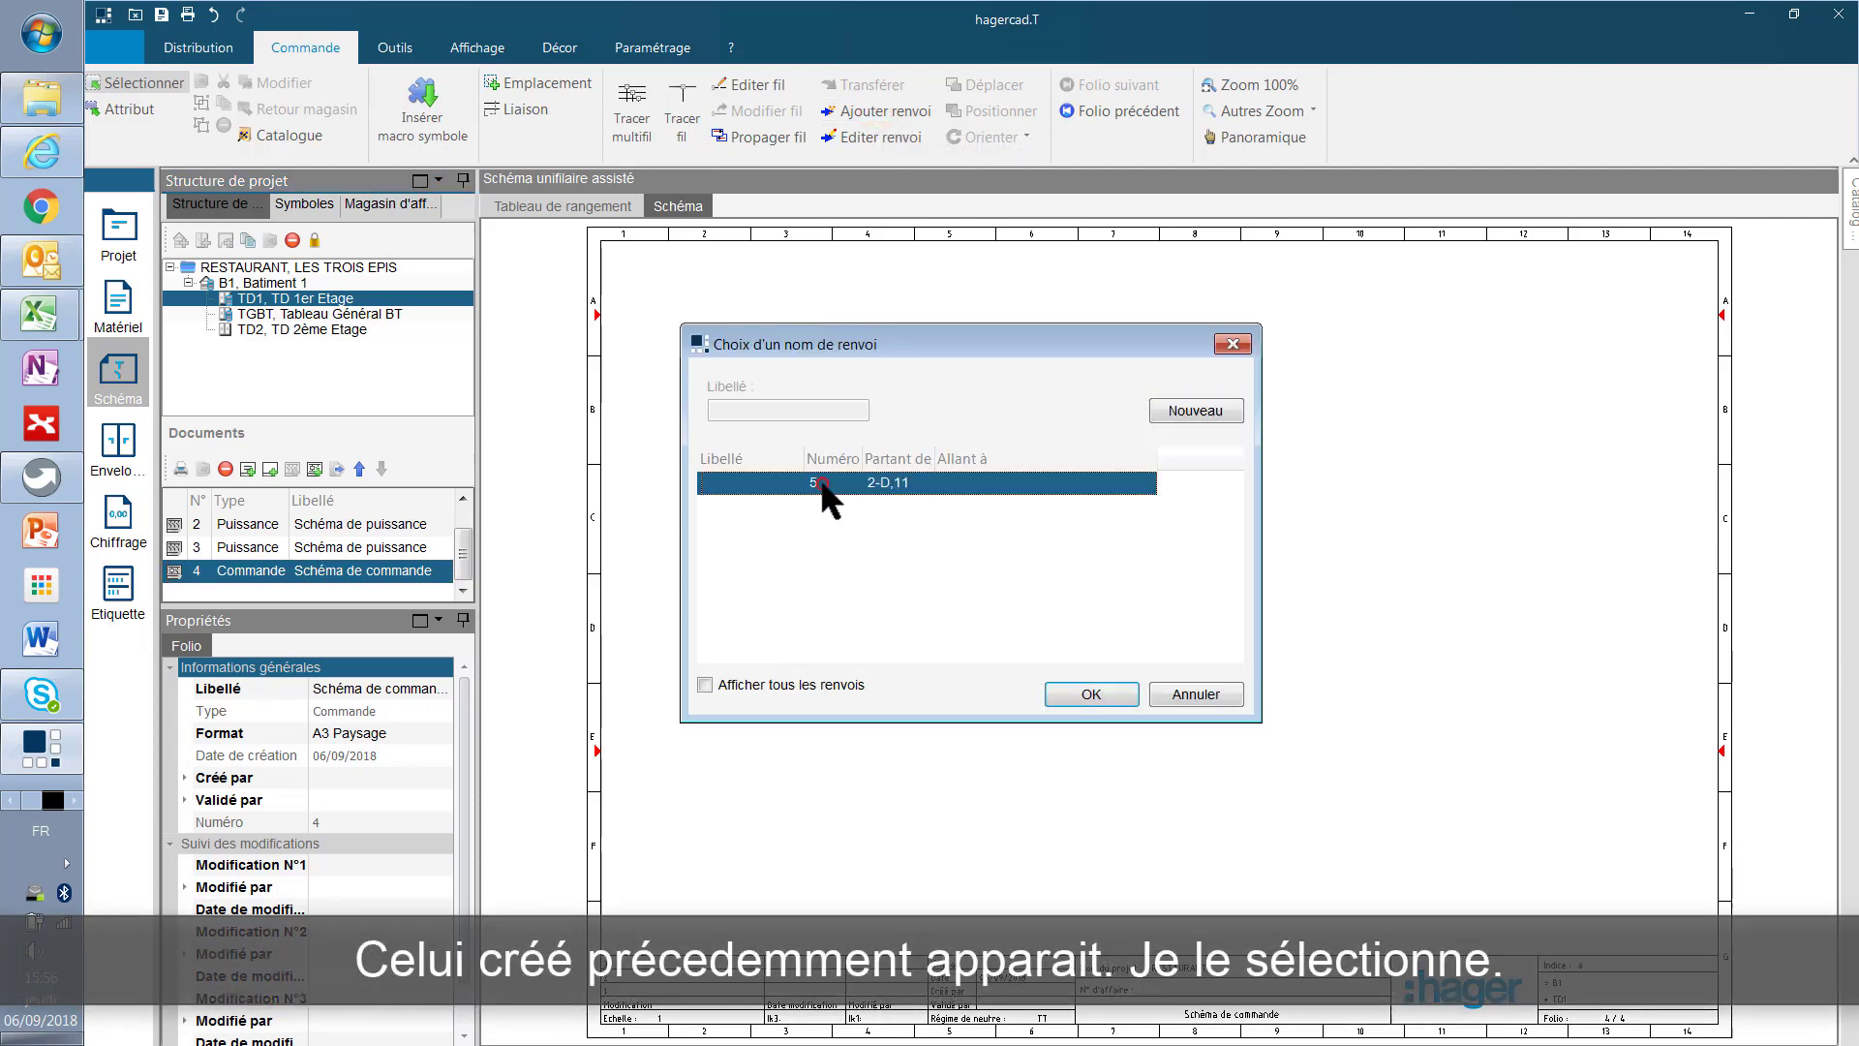
click(1085, 695)
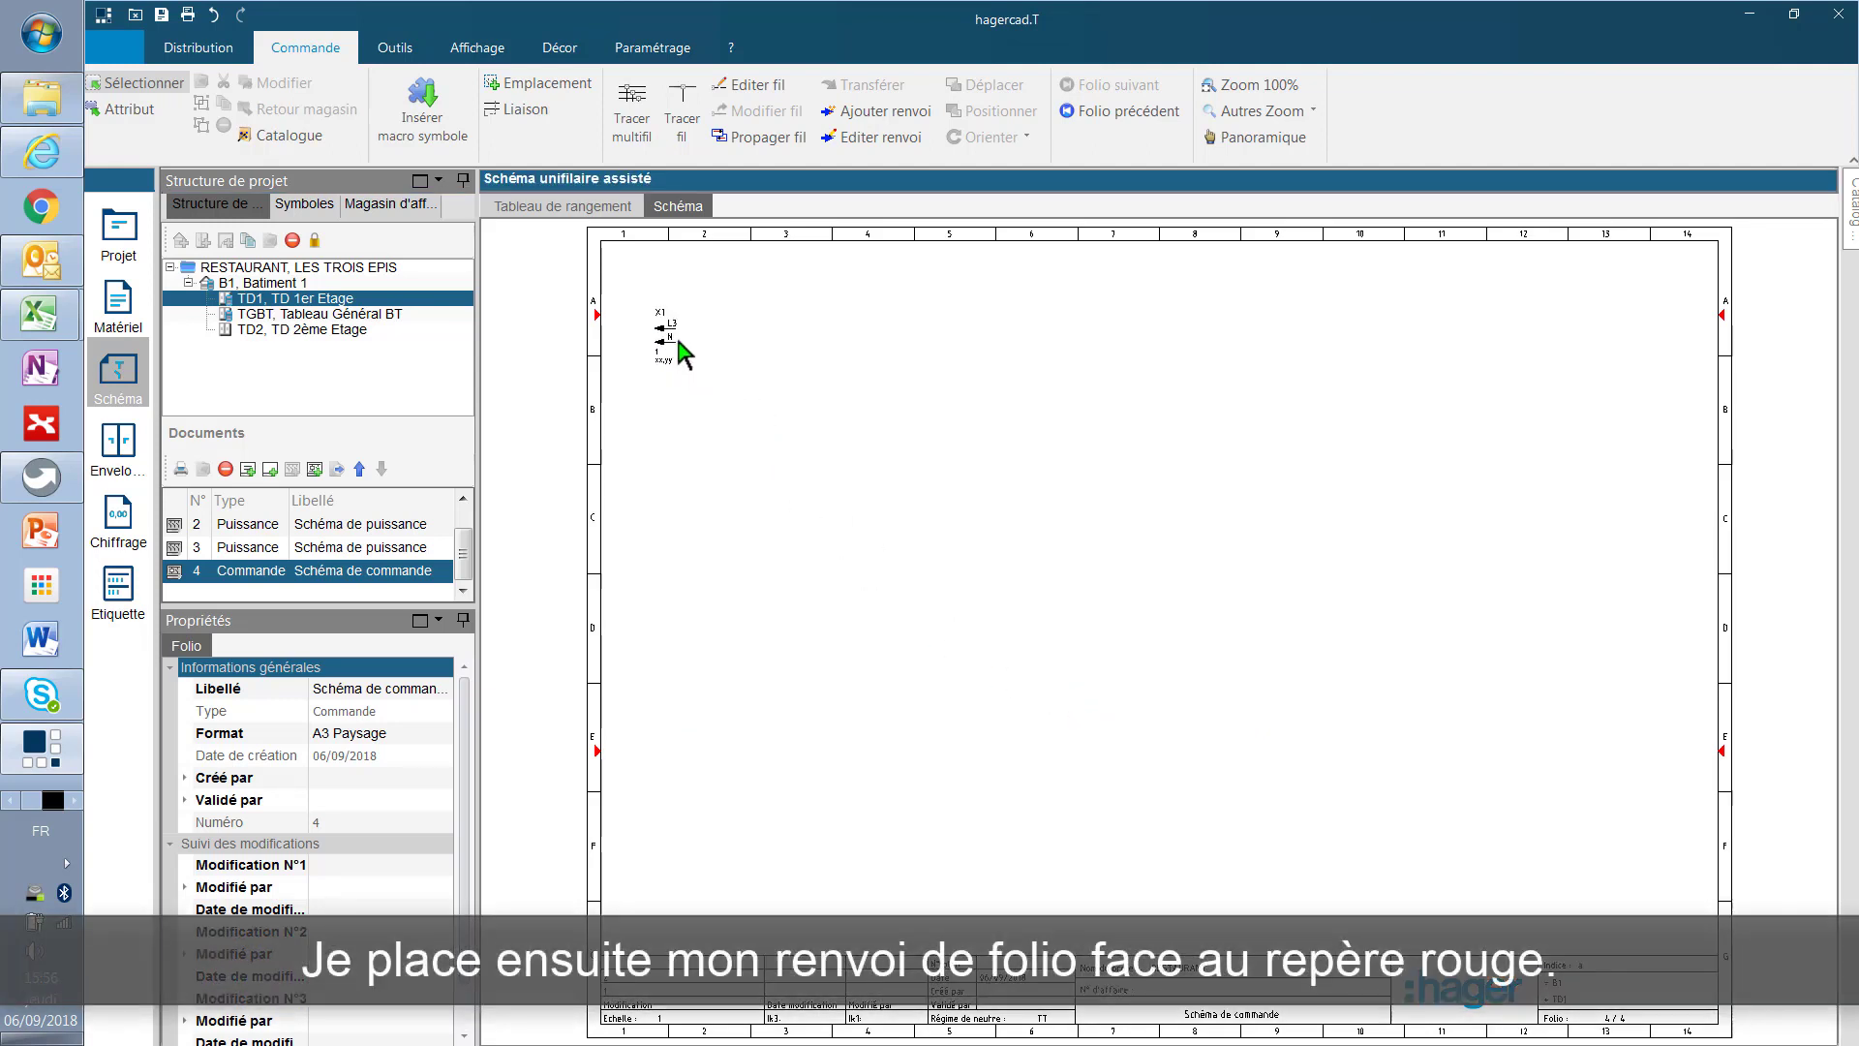
click(676, 323)
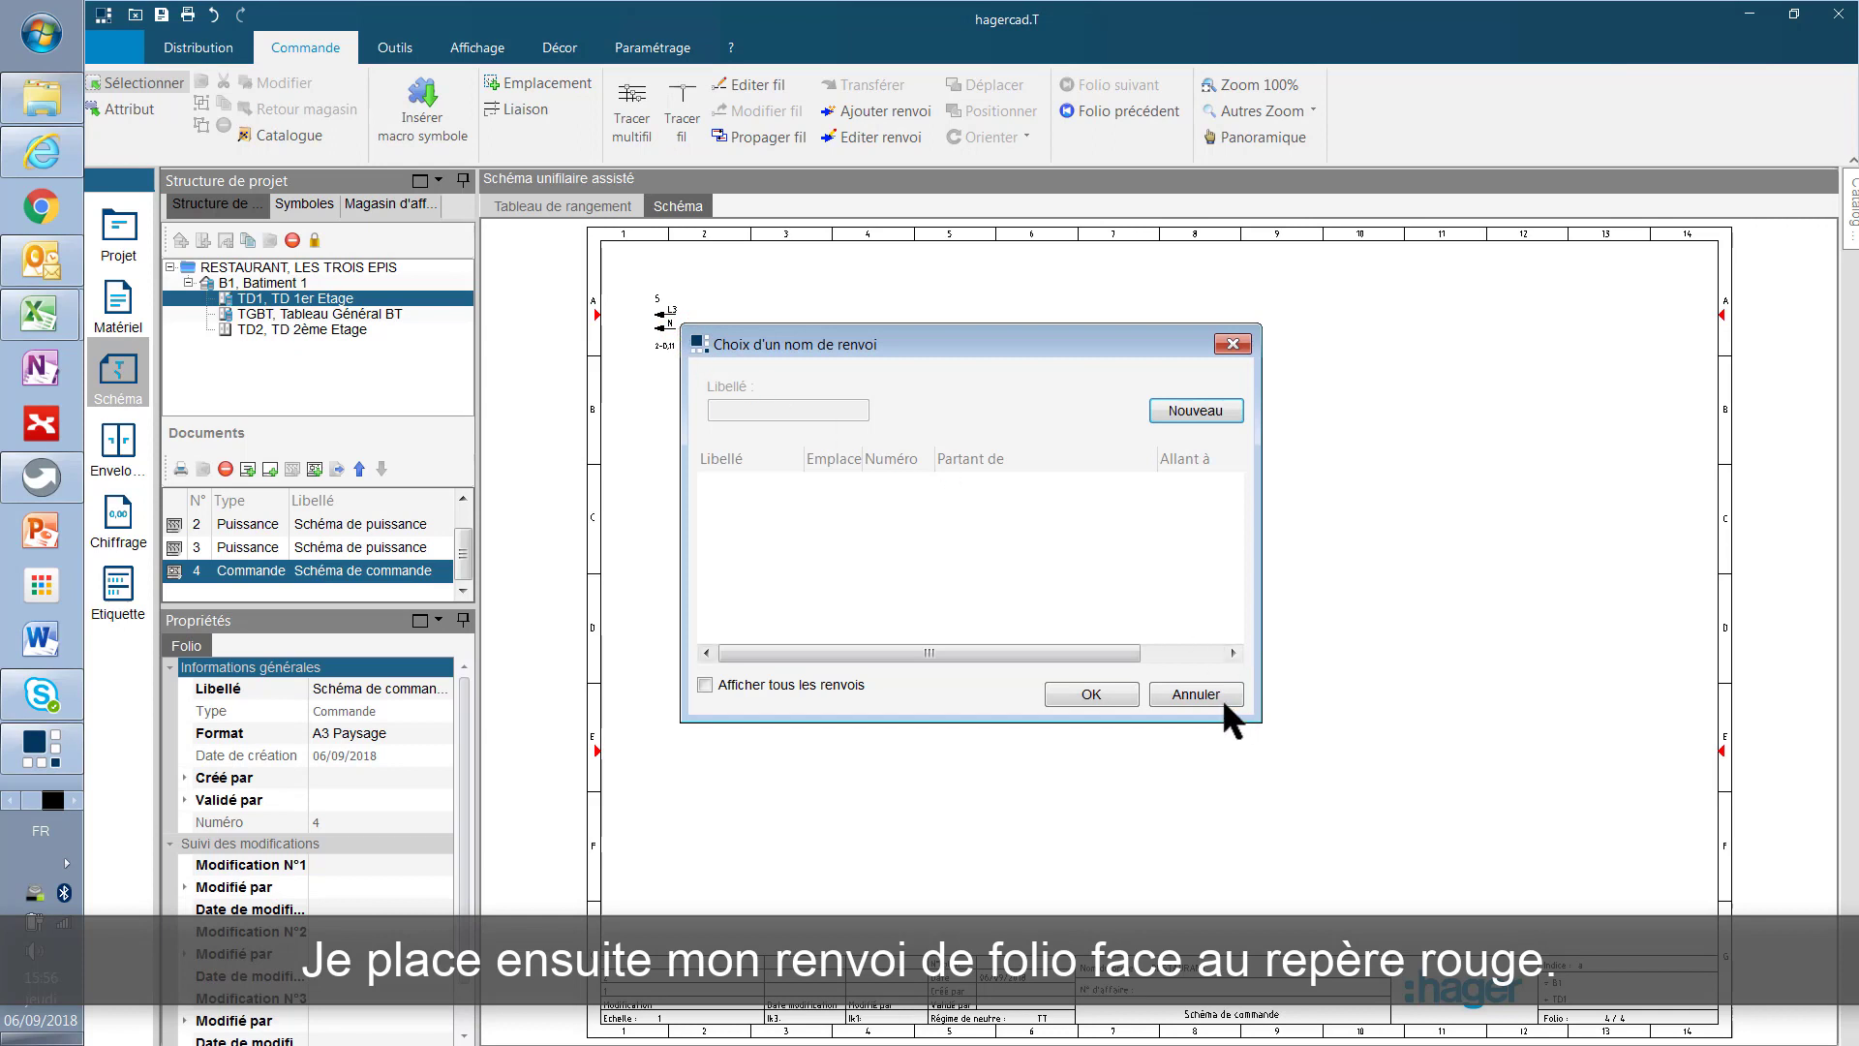
click(1222, 700)
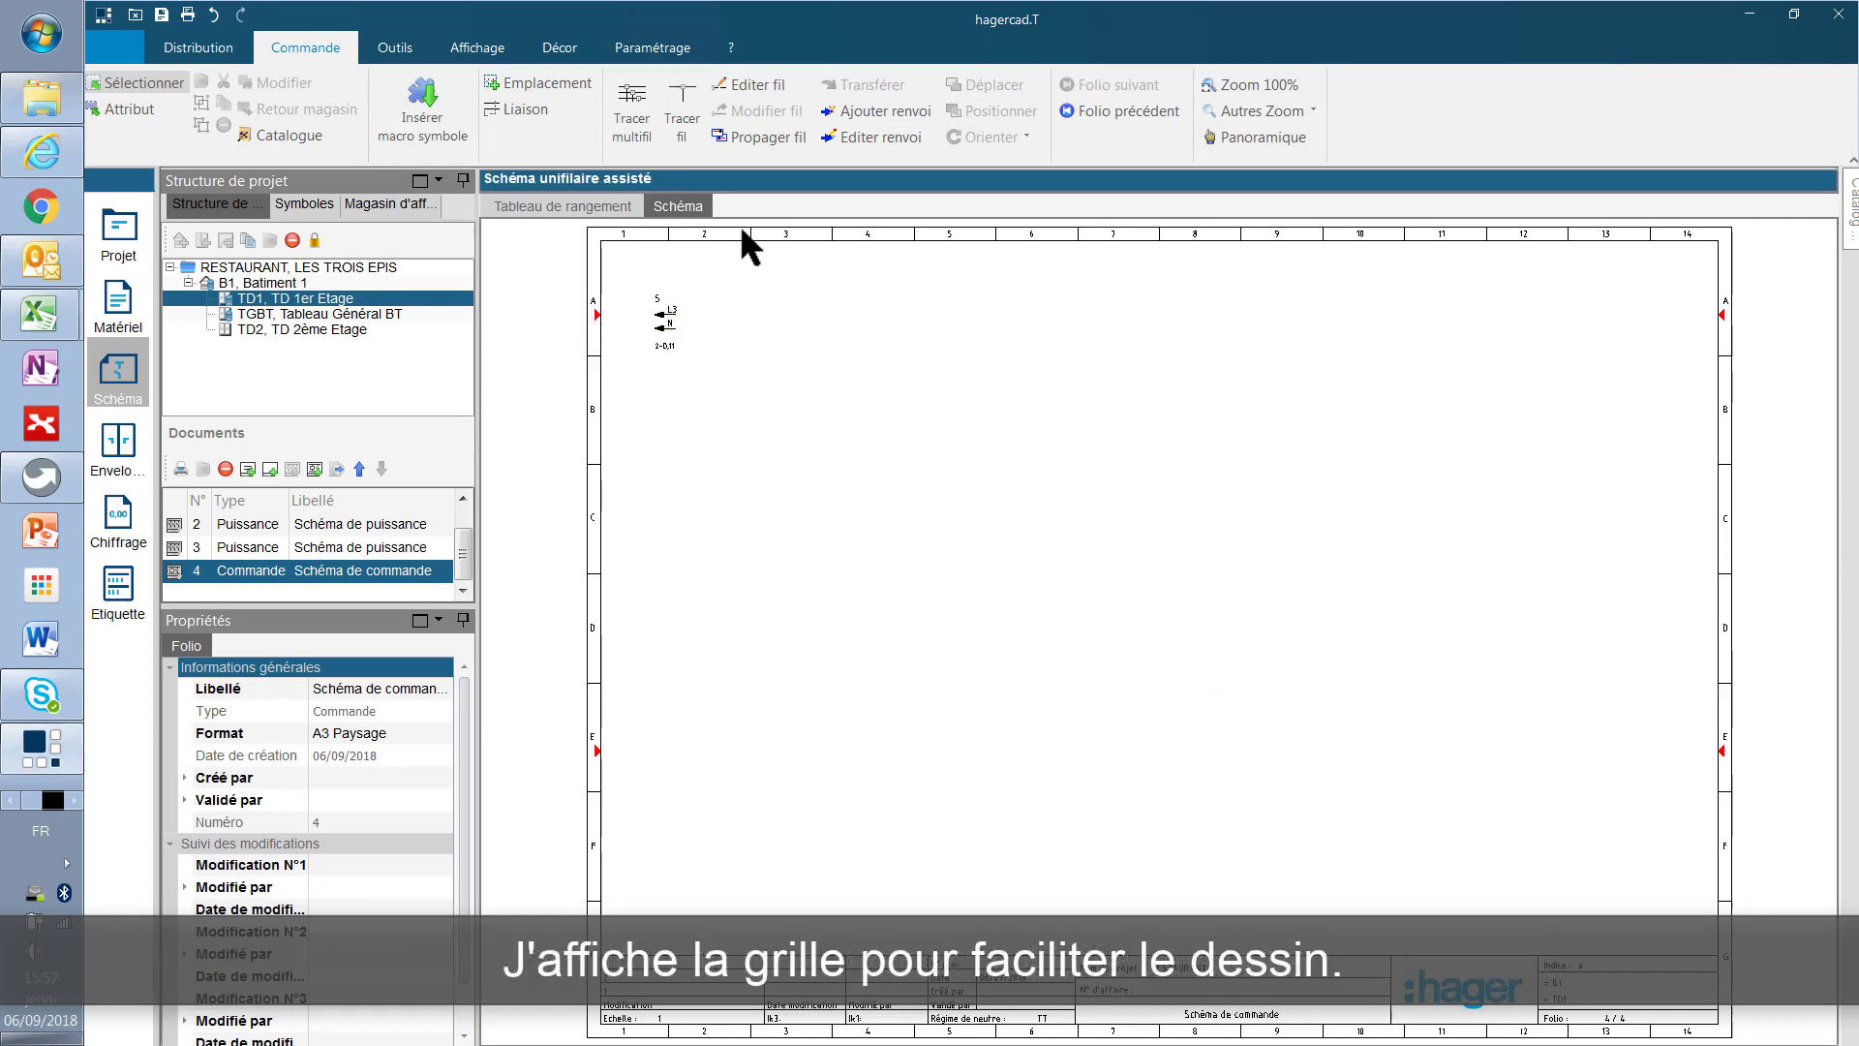
Show the grid and draw the phase wire along row A and the neutral wire down to row E, both ending in column 7
click(484, 47)
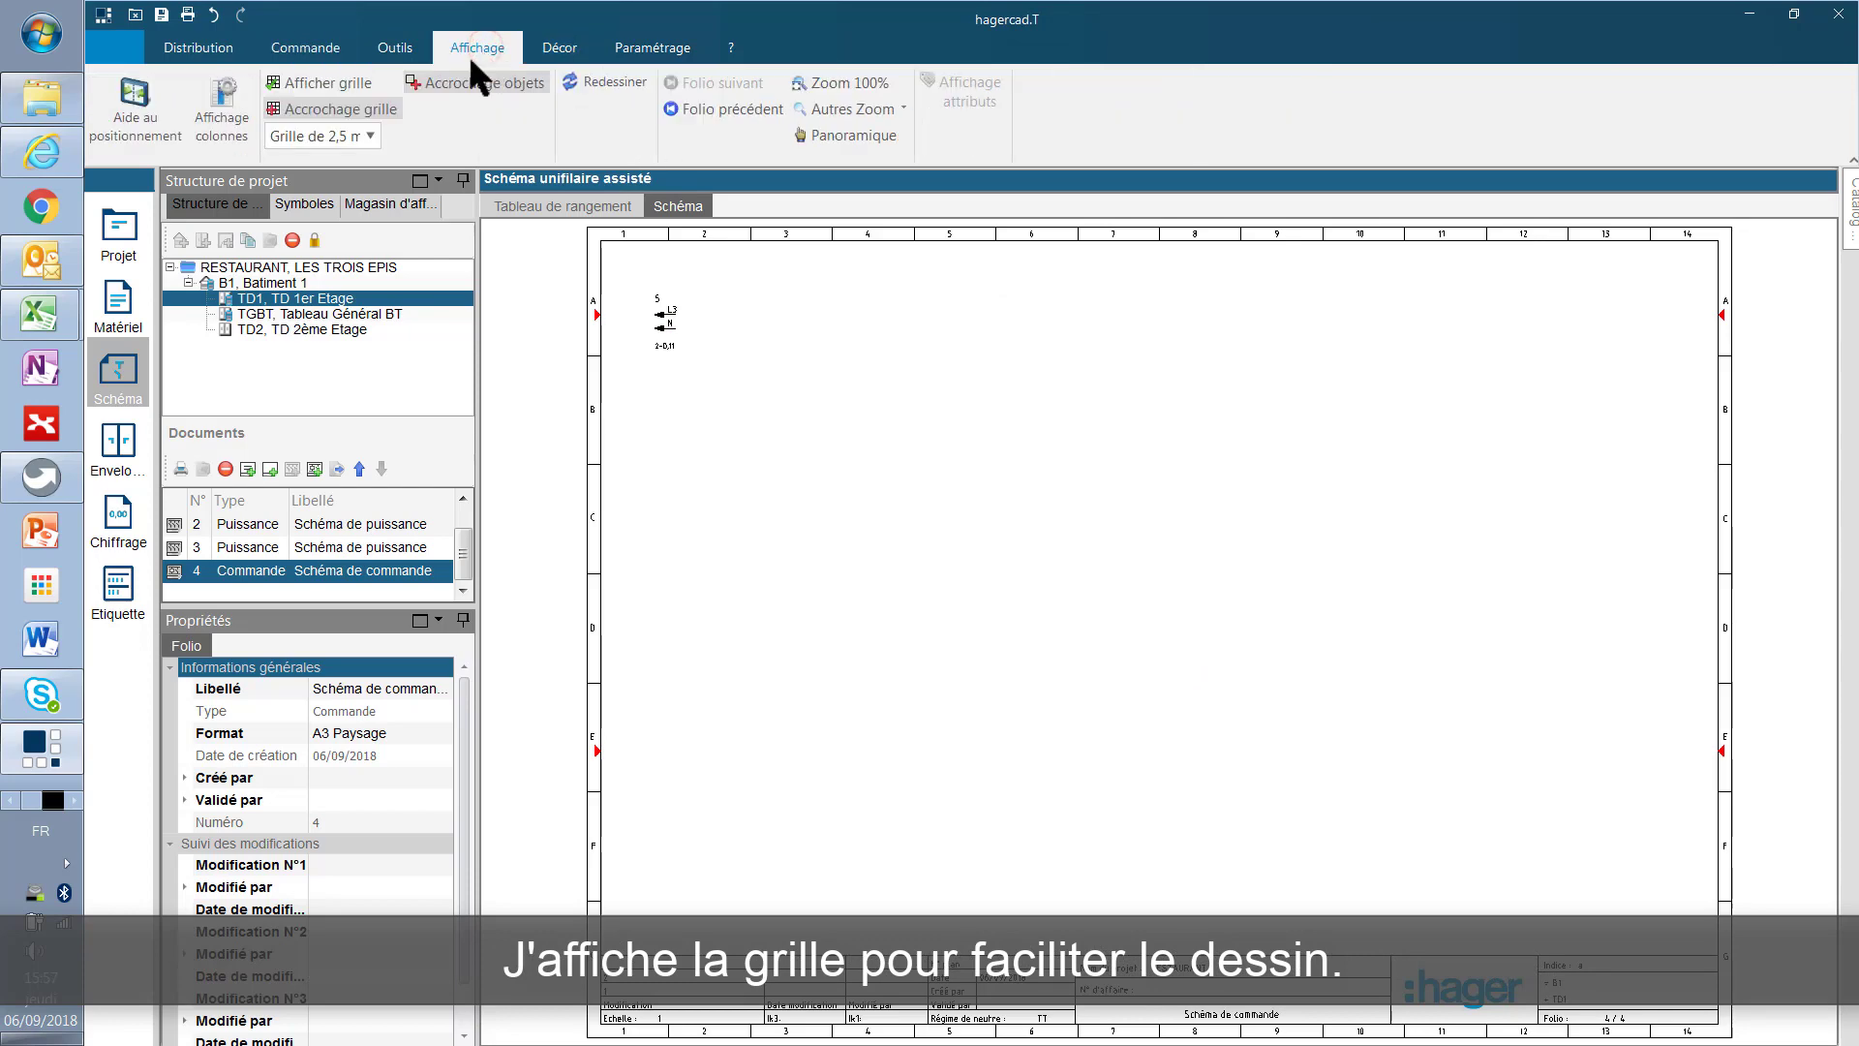
click(337, 84)
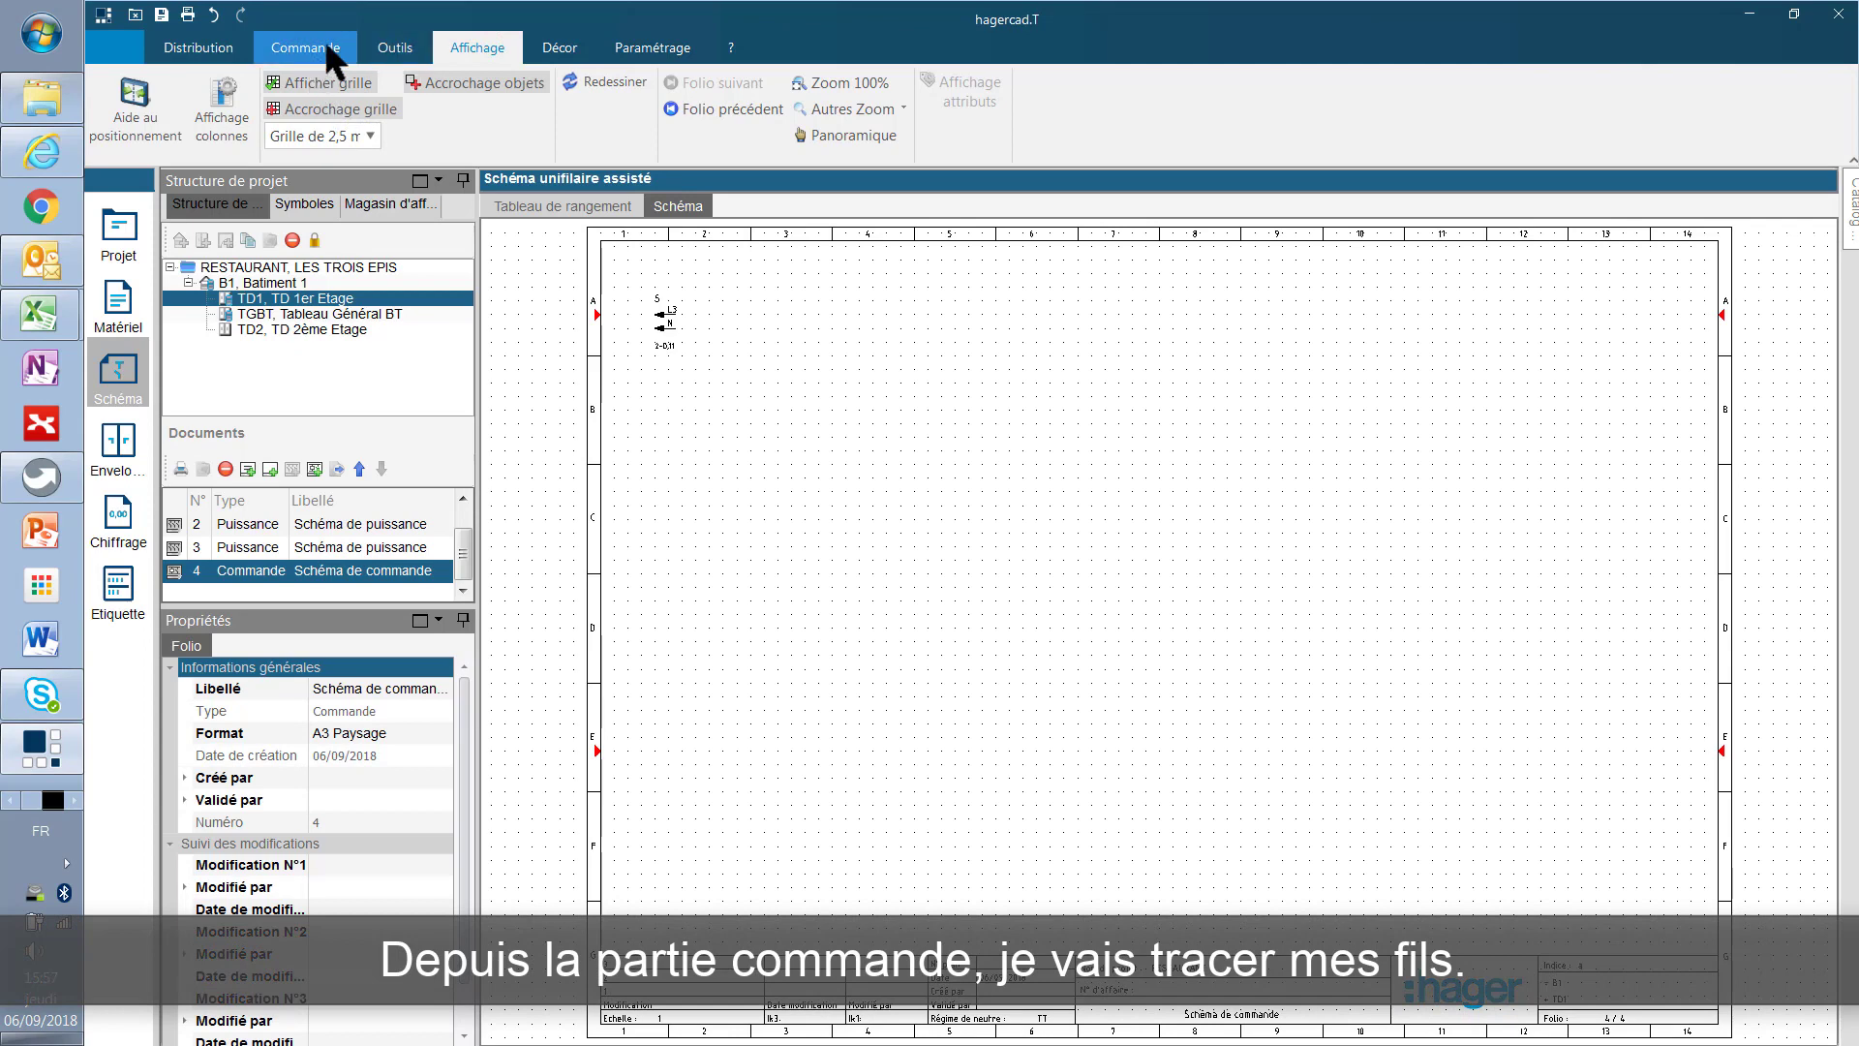
click(323, 46)
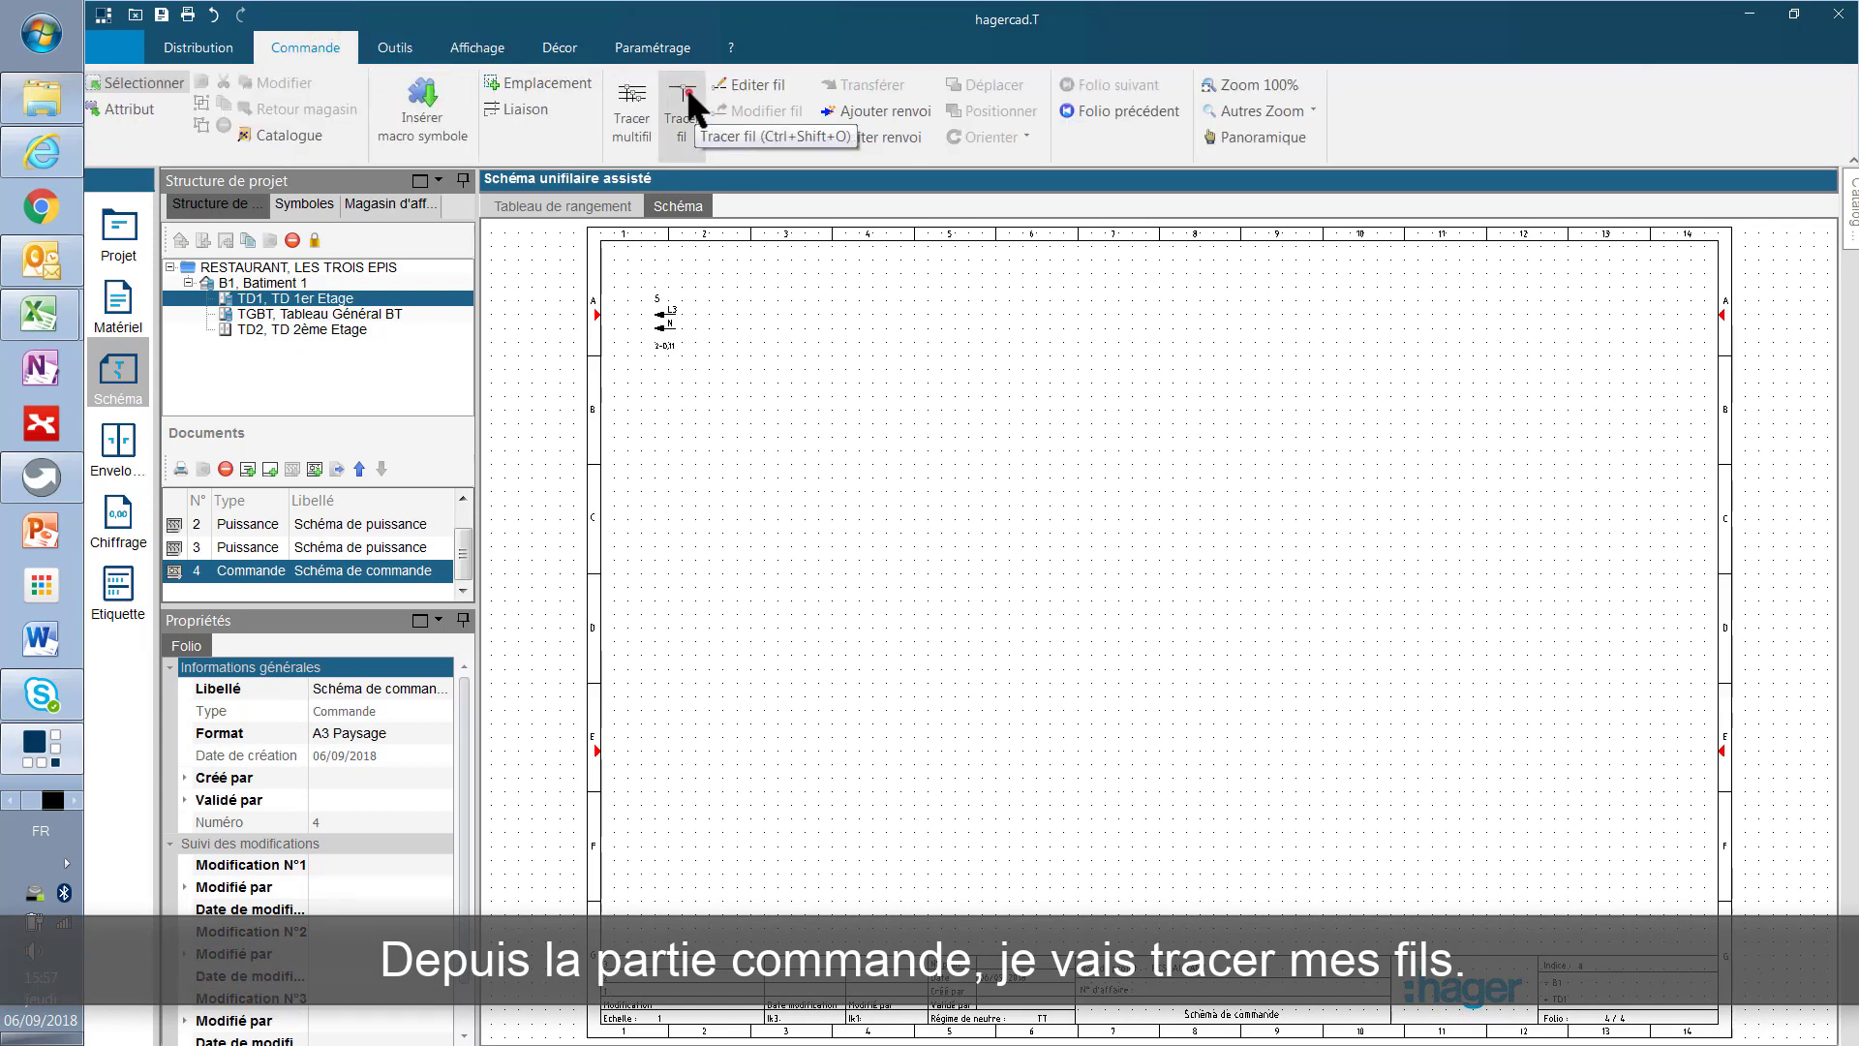
click(674, 314)
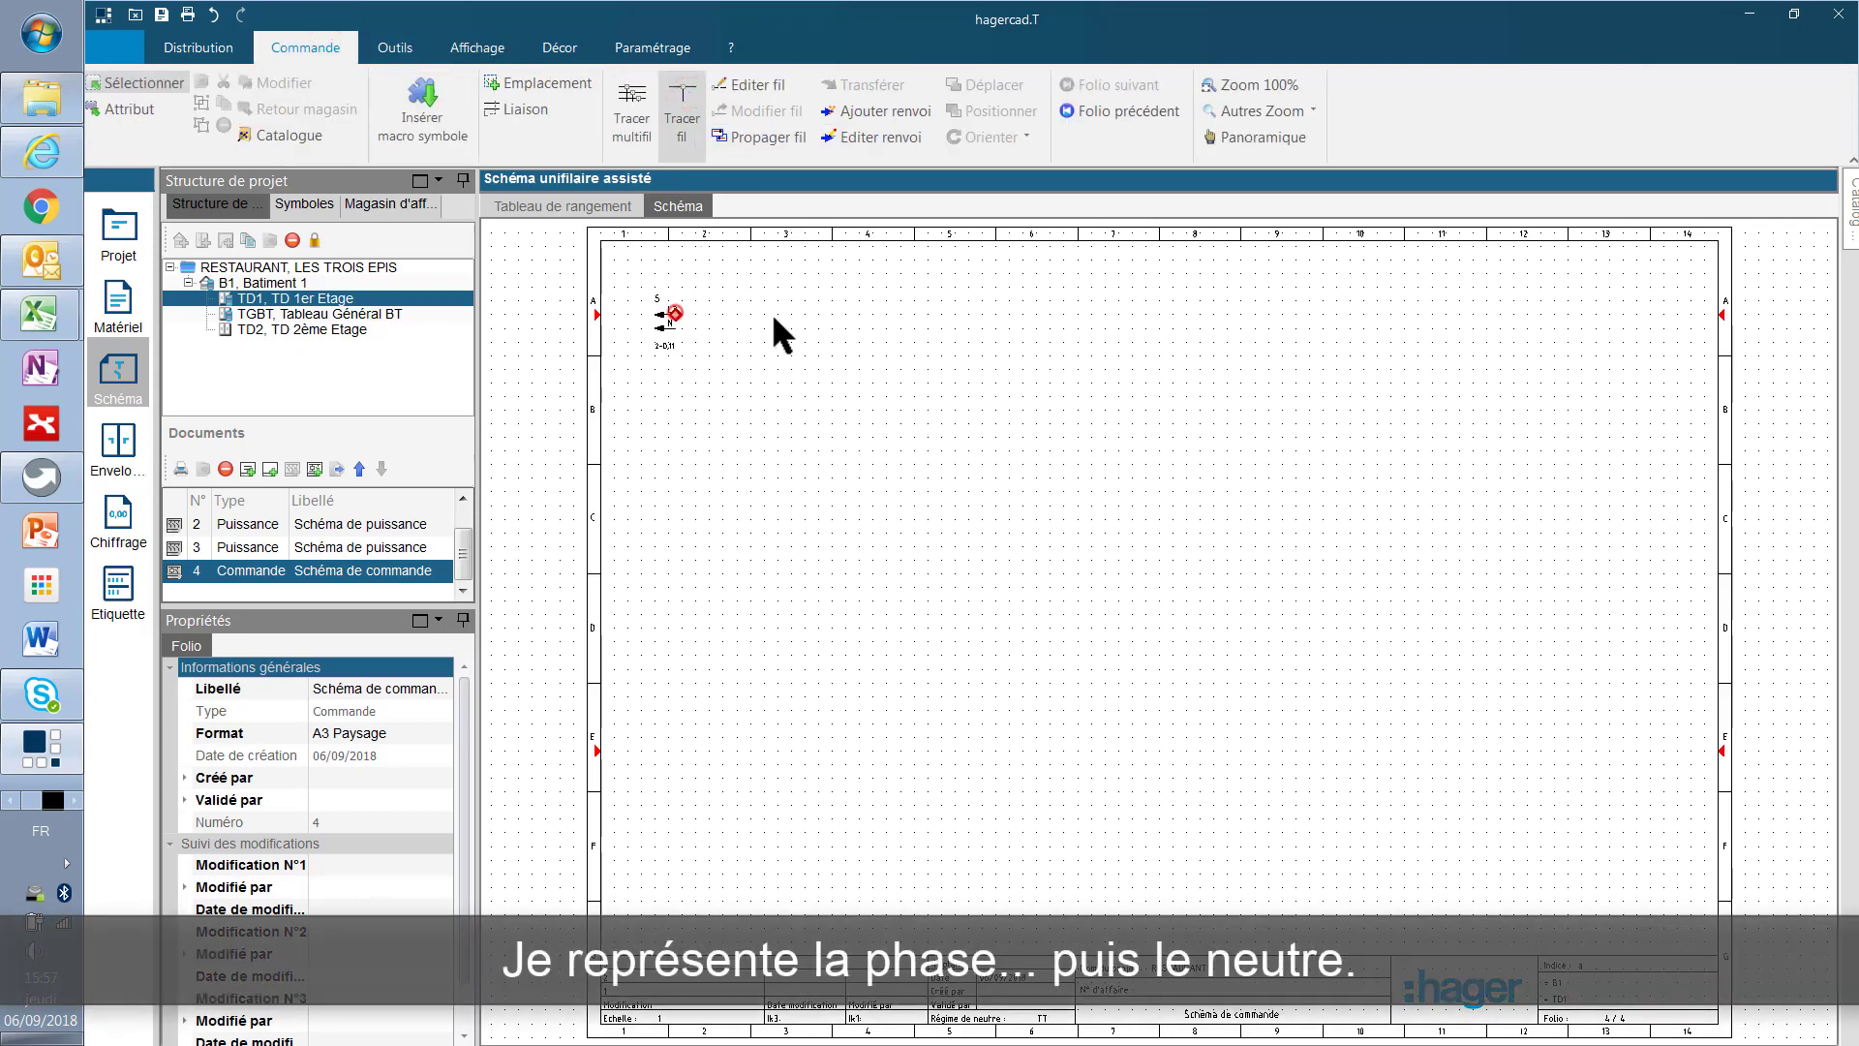
click(1091, 313)
click(694, 332)
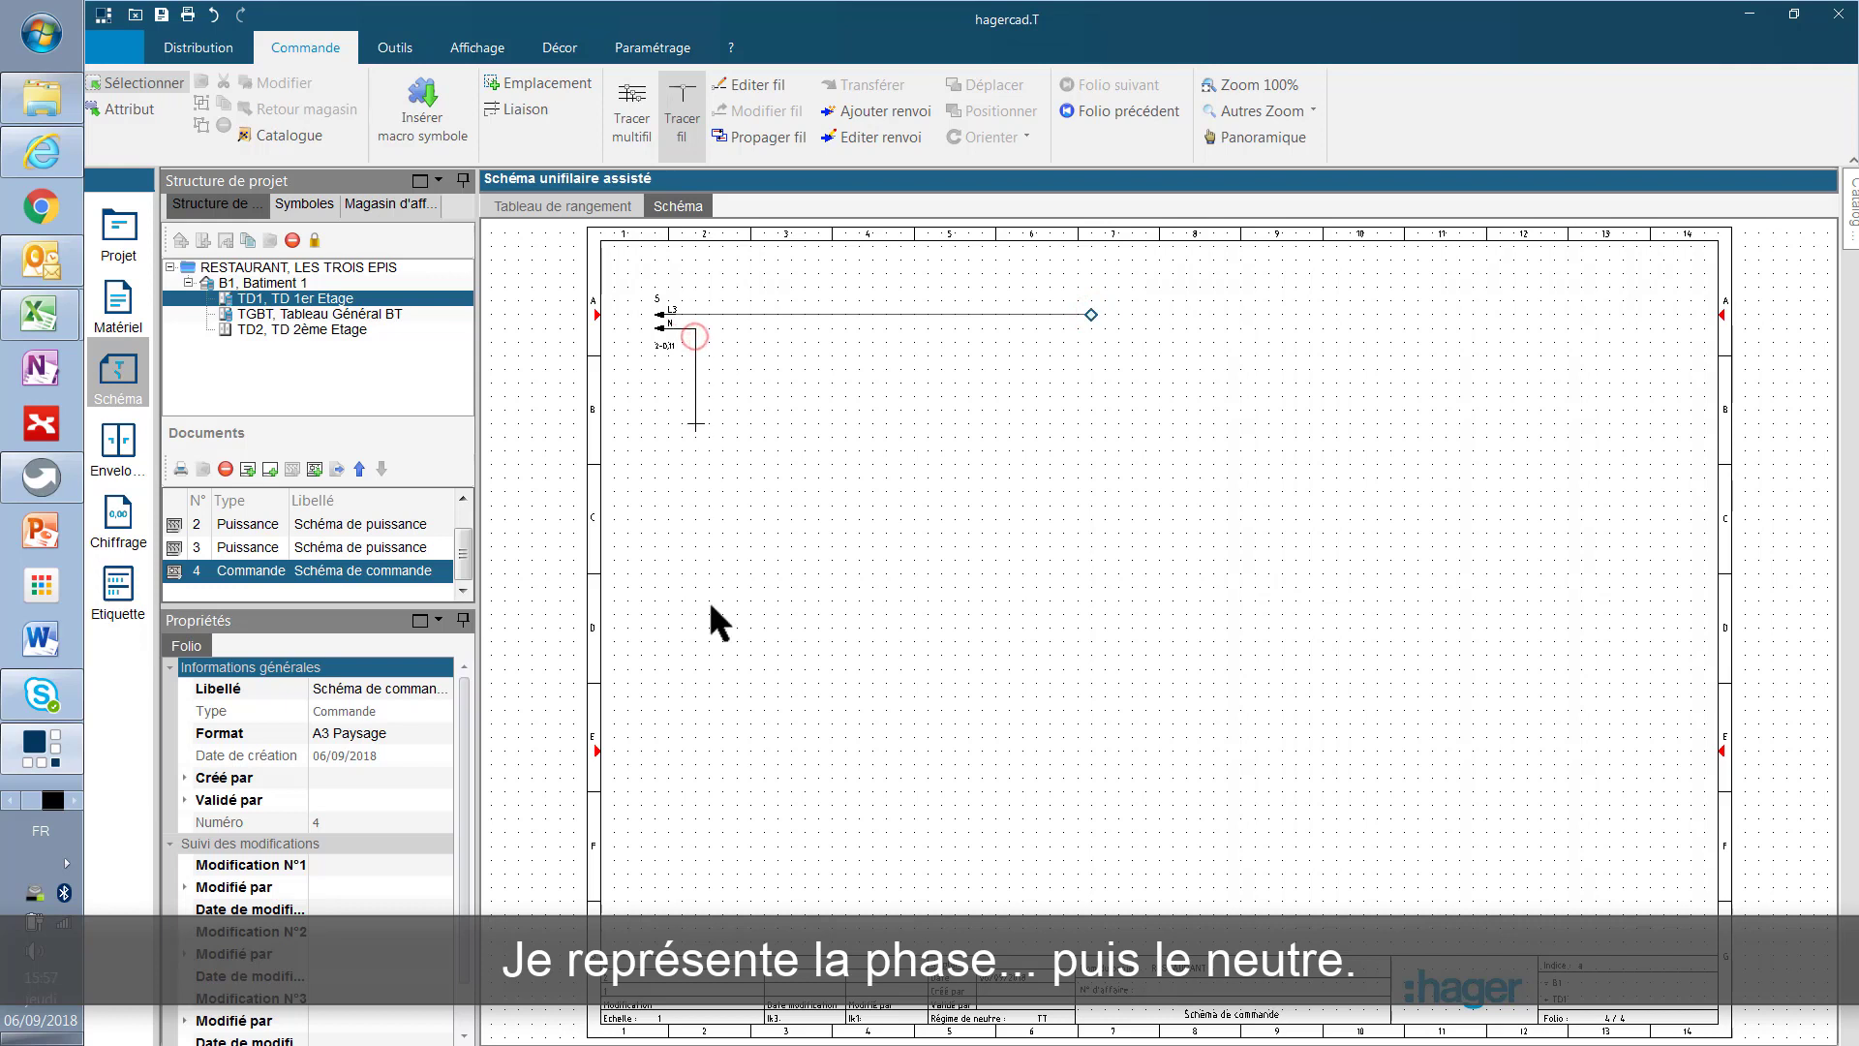
click(694, 754)
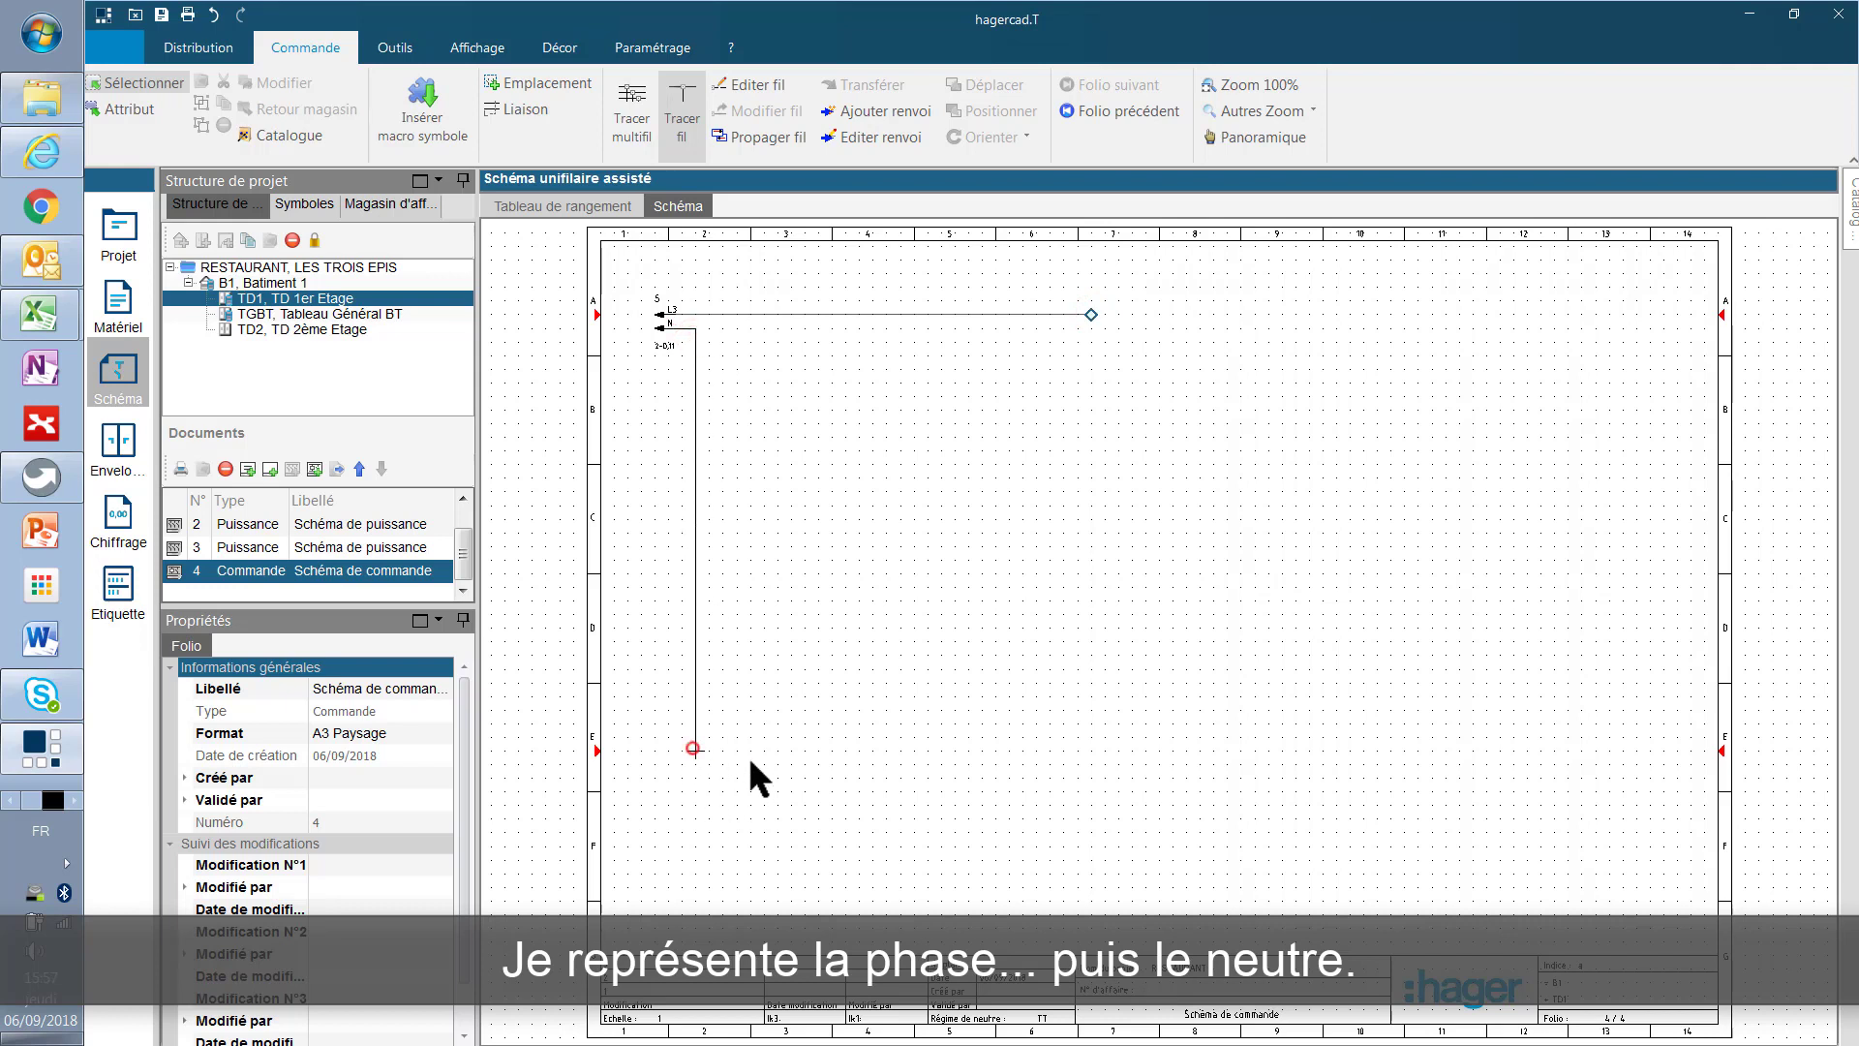
click(1091, 747)
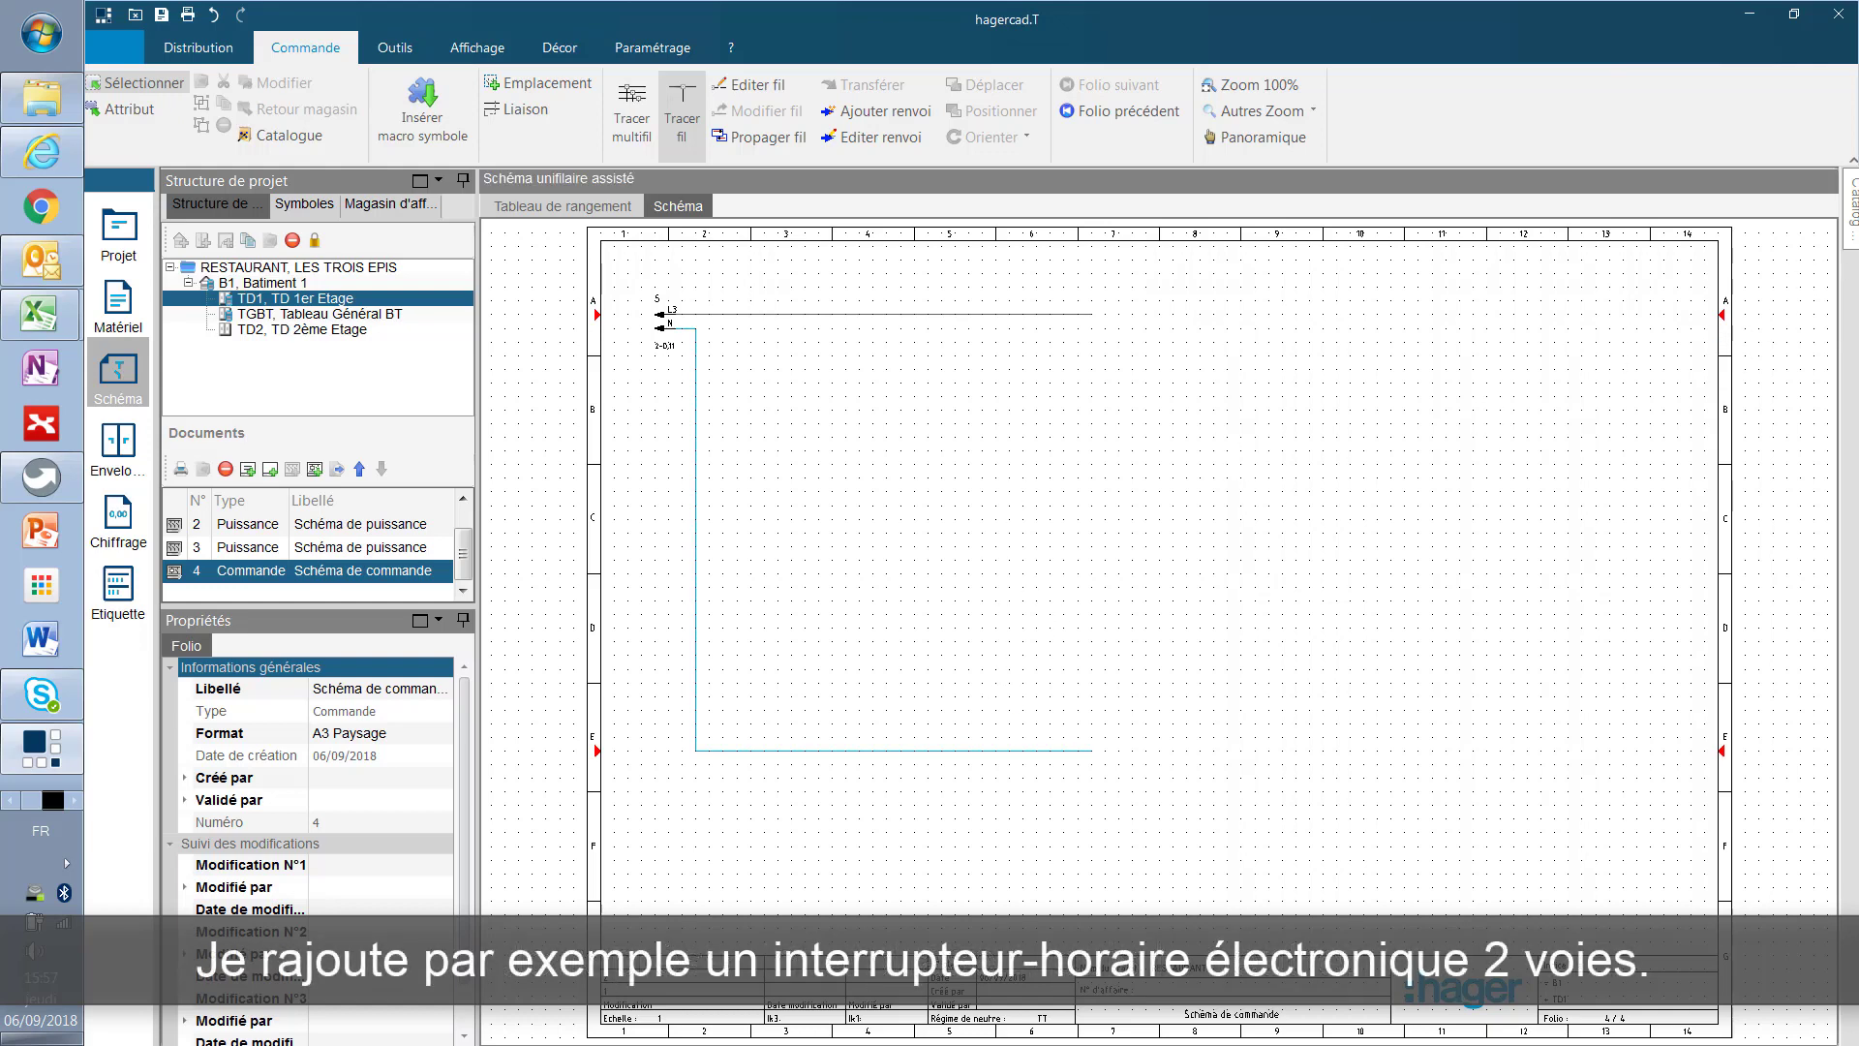
Search the Hager guide for "inter" and add an electronic Interrupteur horaire with 2 voies
click(1851, 208)
click(1829, 180)
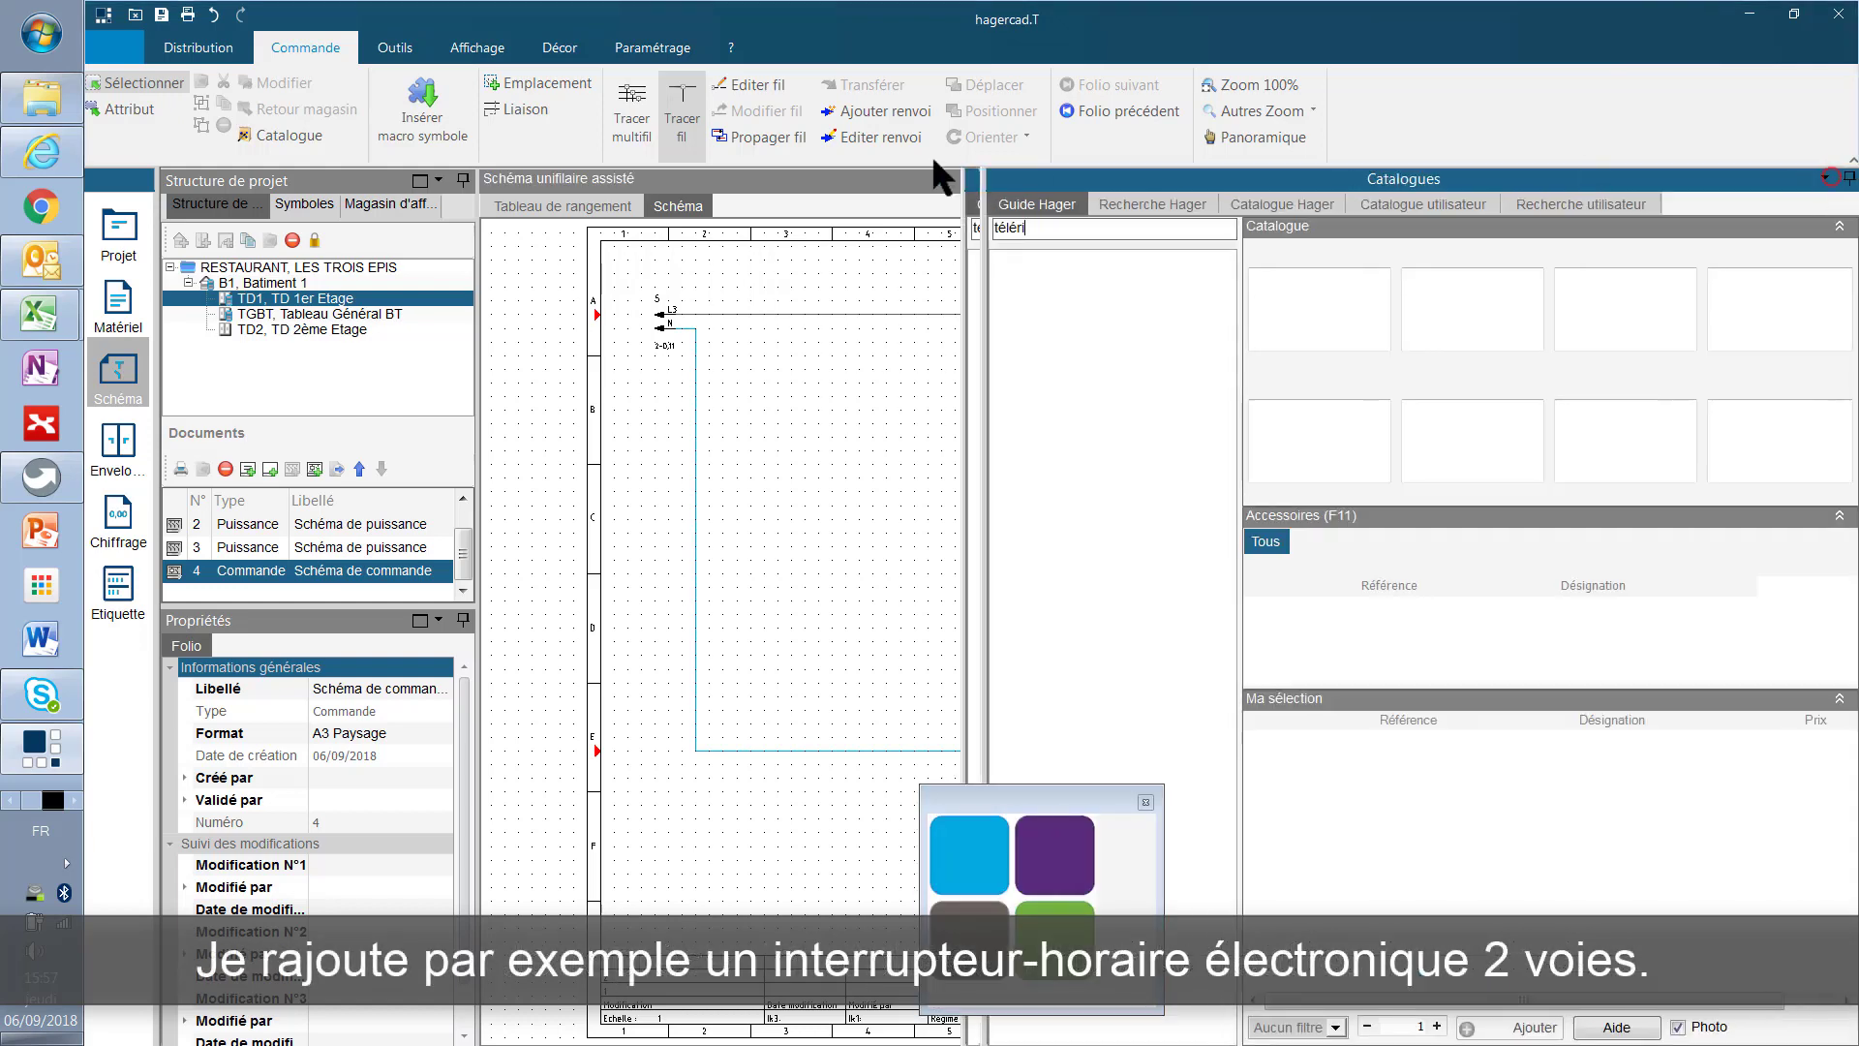
click(1087, 228)
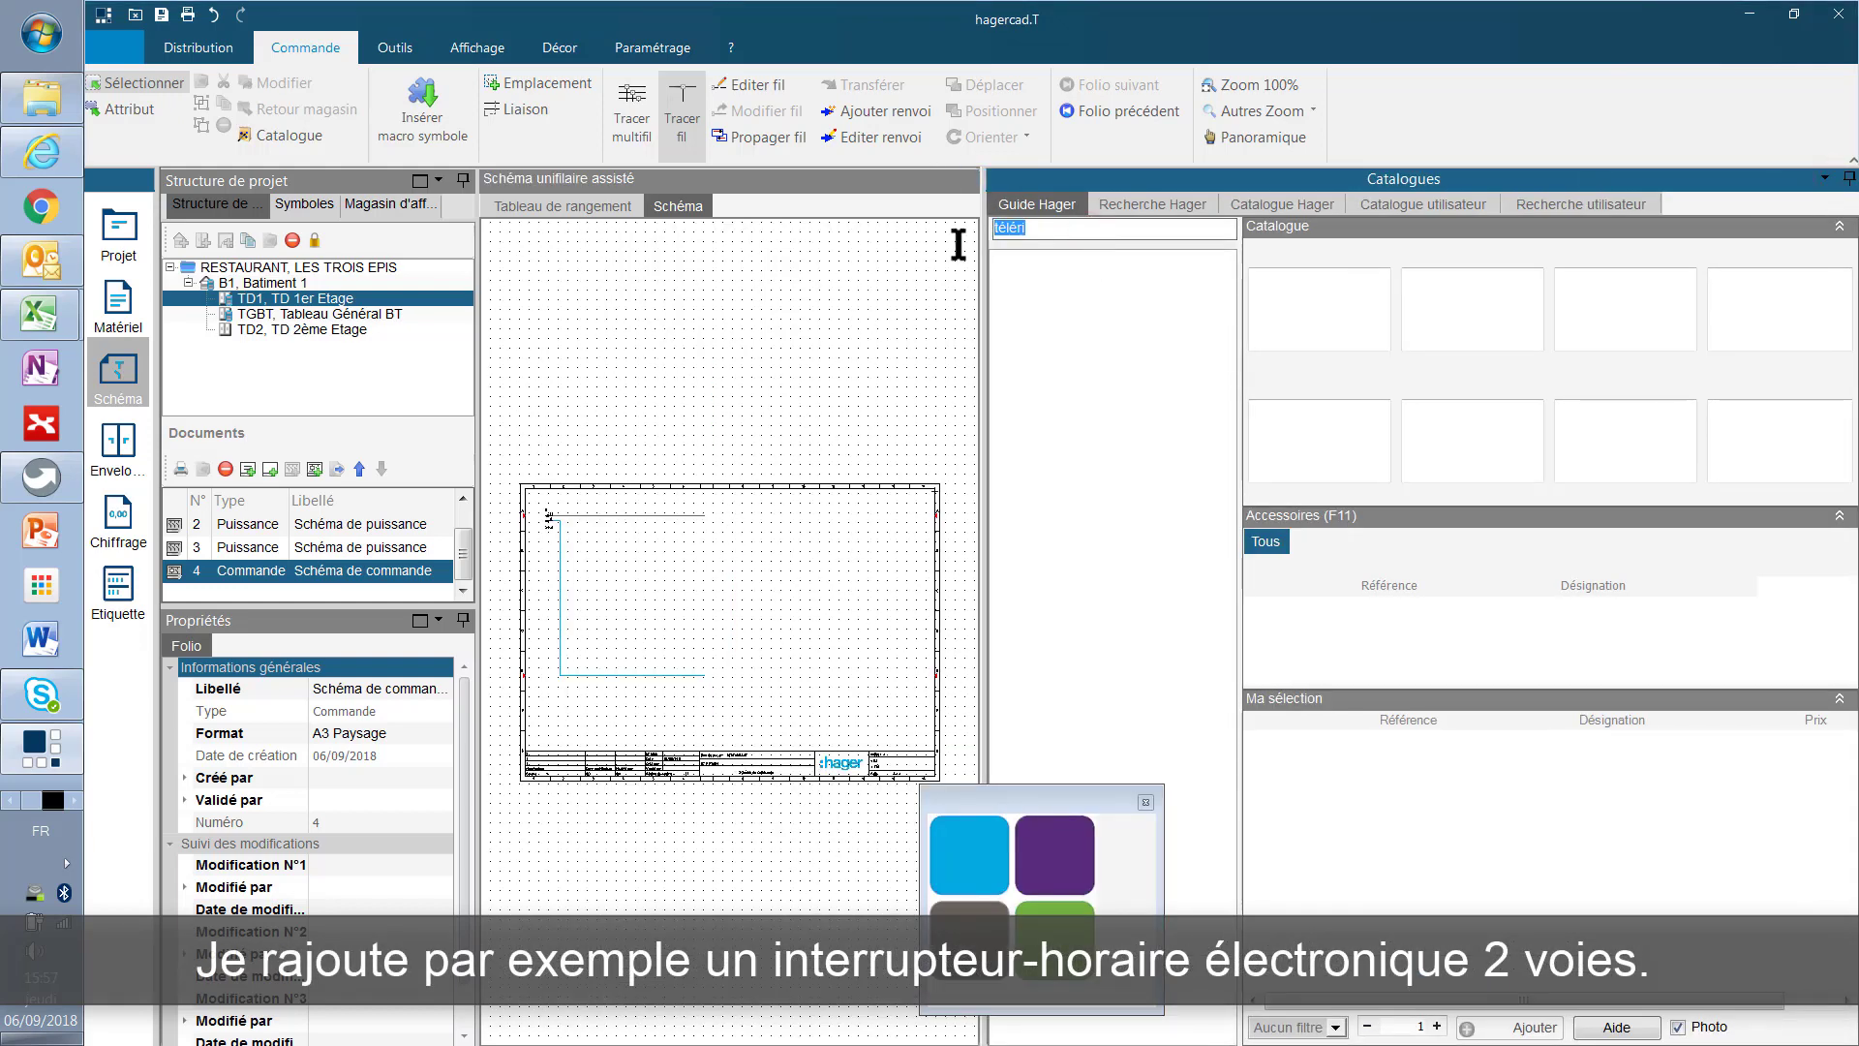
text(inter)
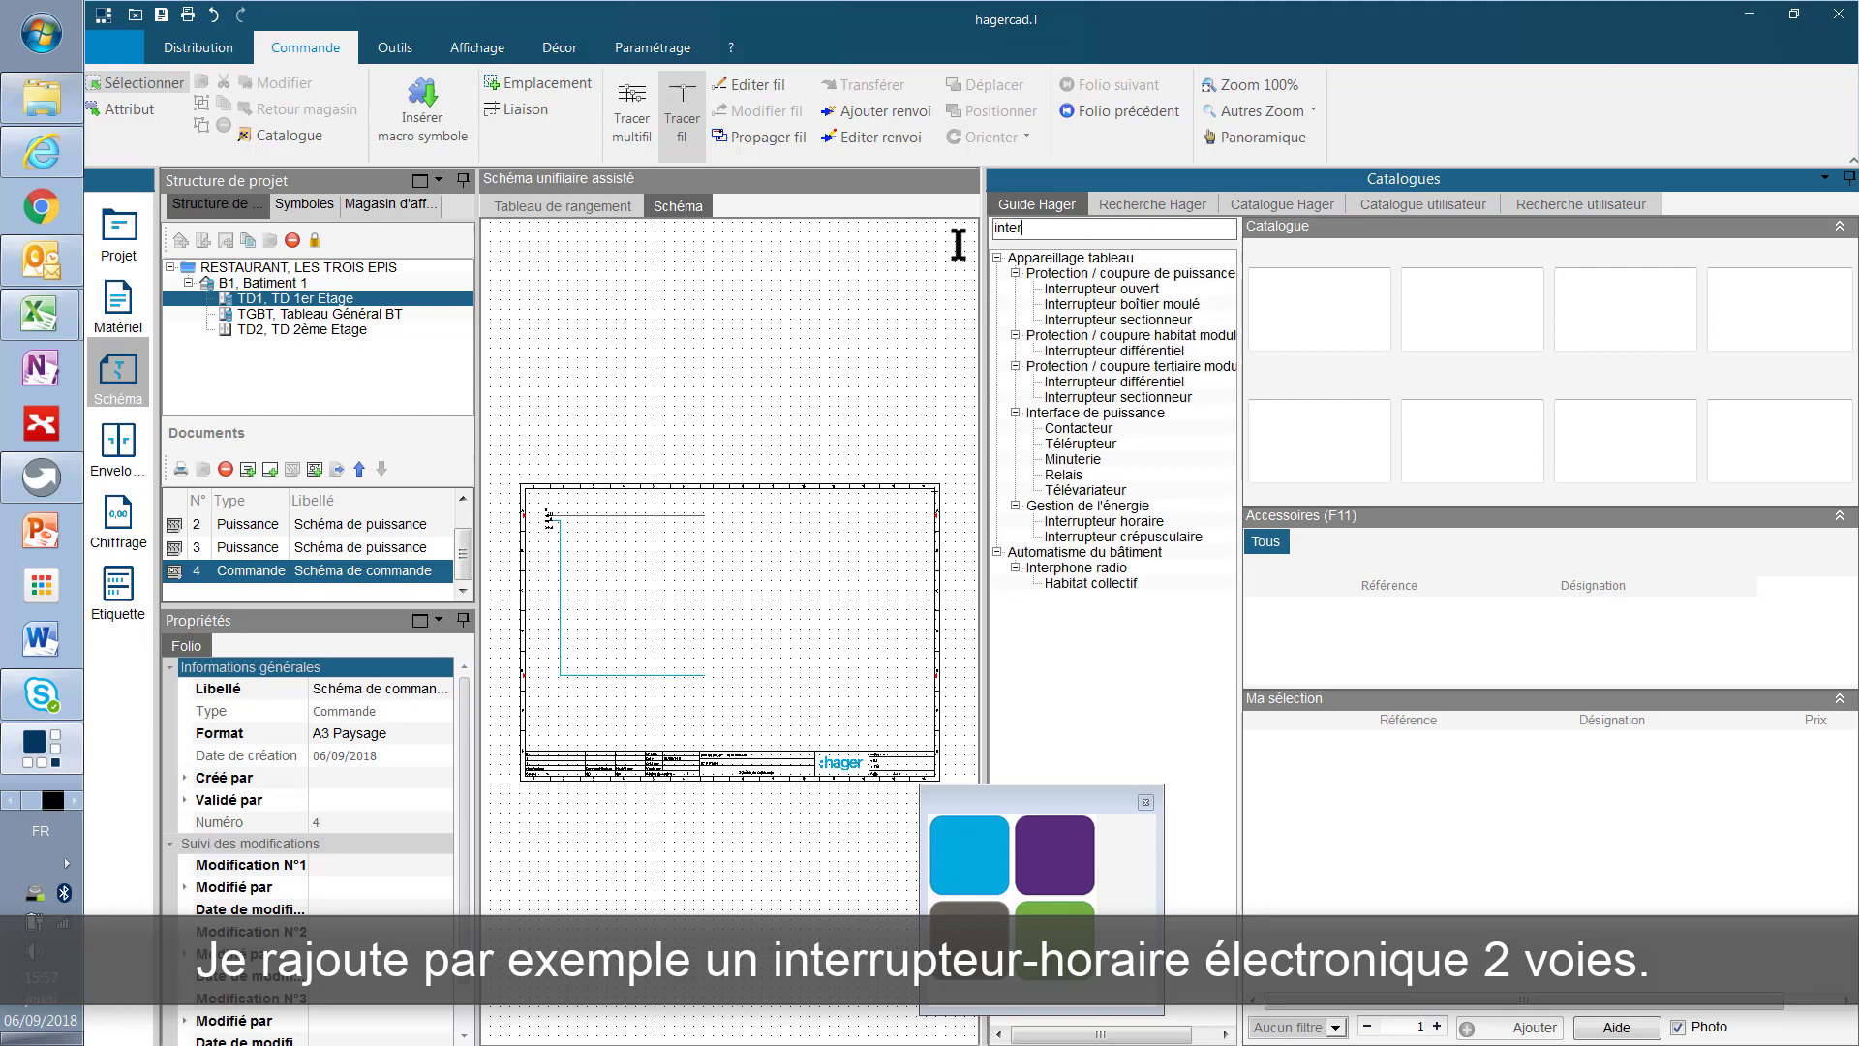
click(1106, 521)
click(1335, 276)
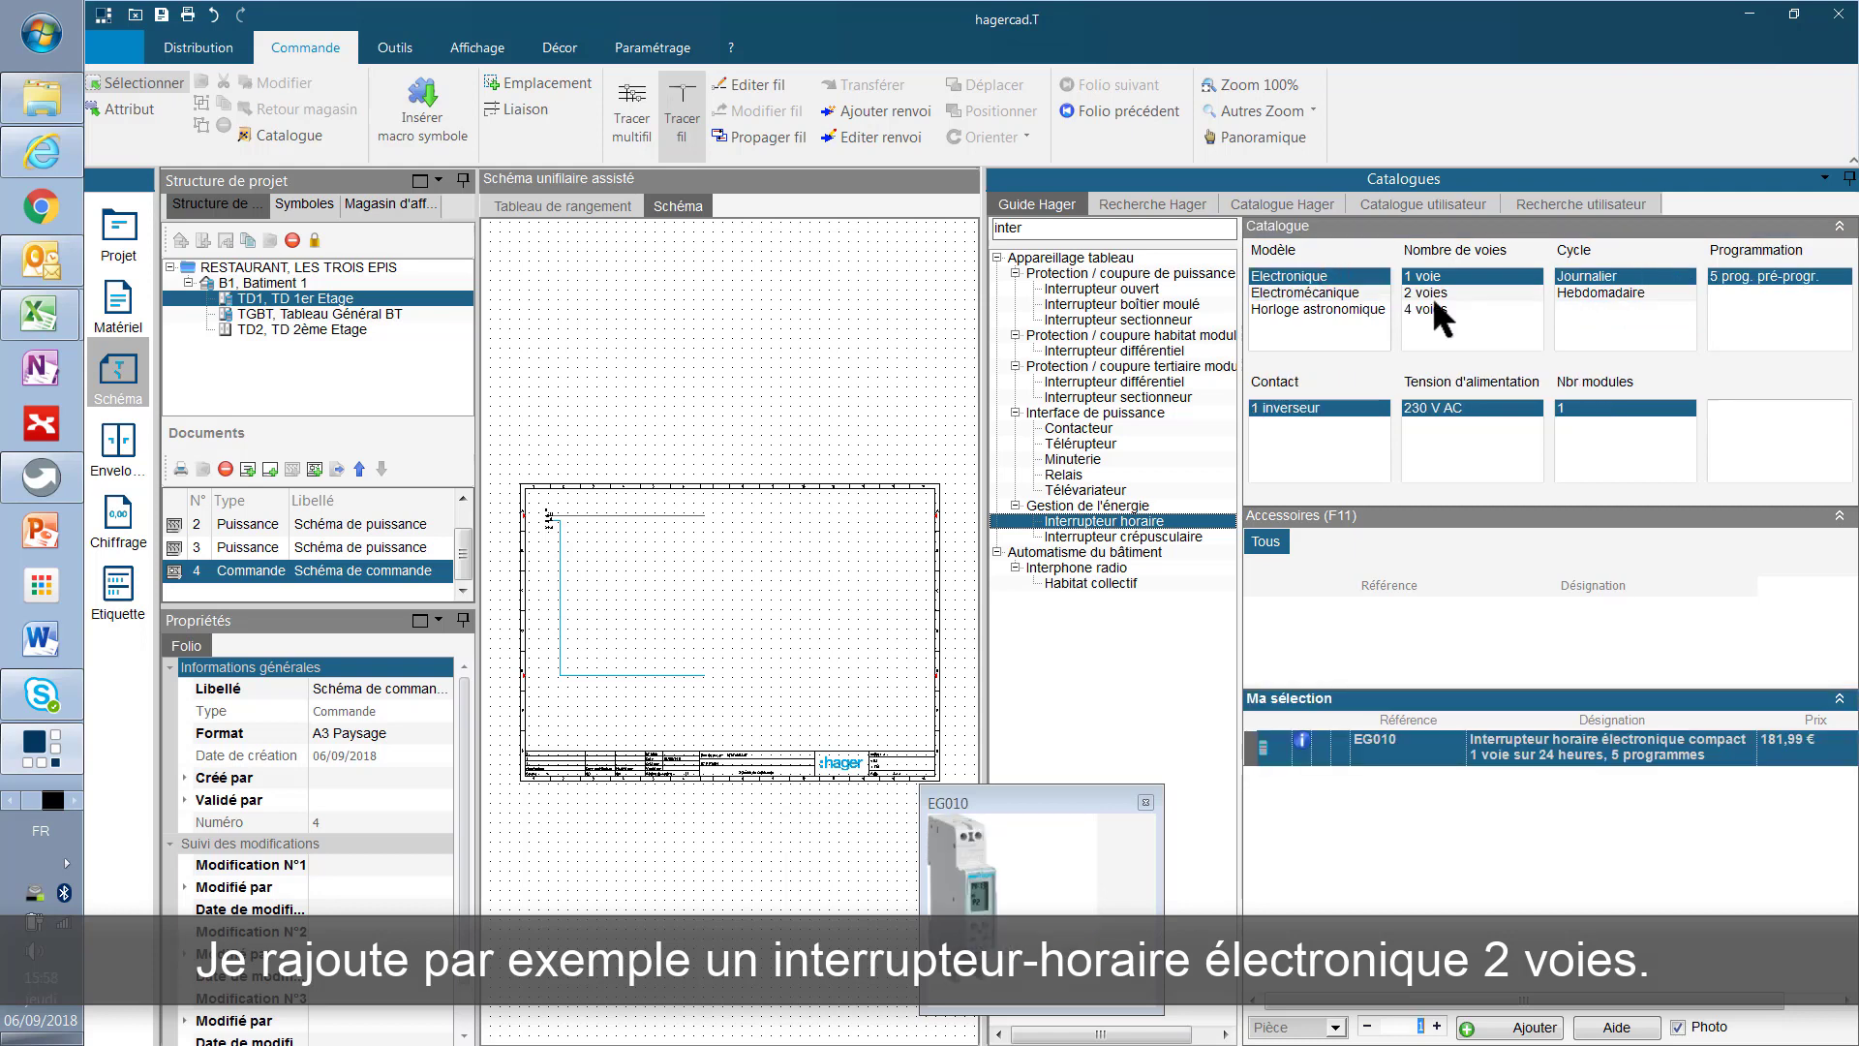
click(1506, 292)
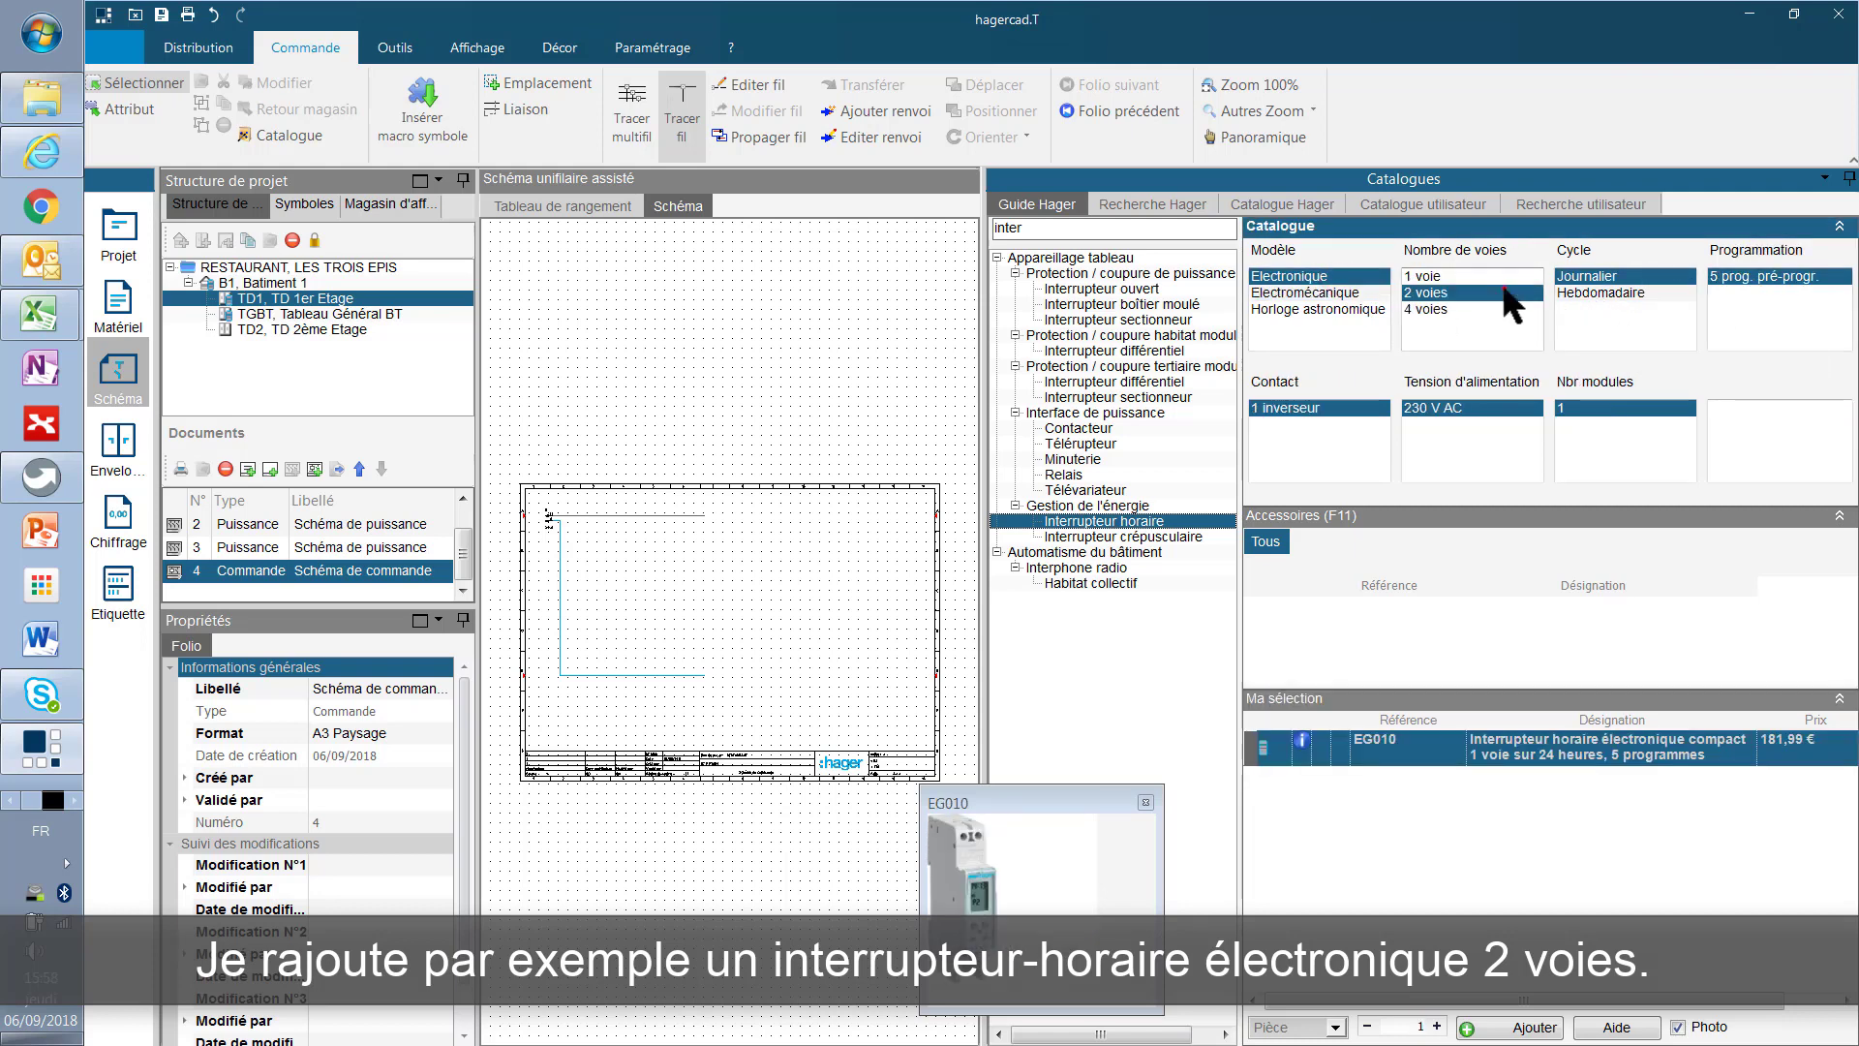
click(1535, 1027)
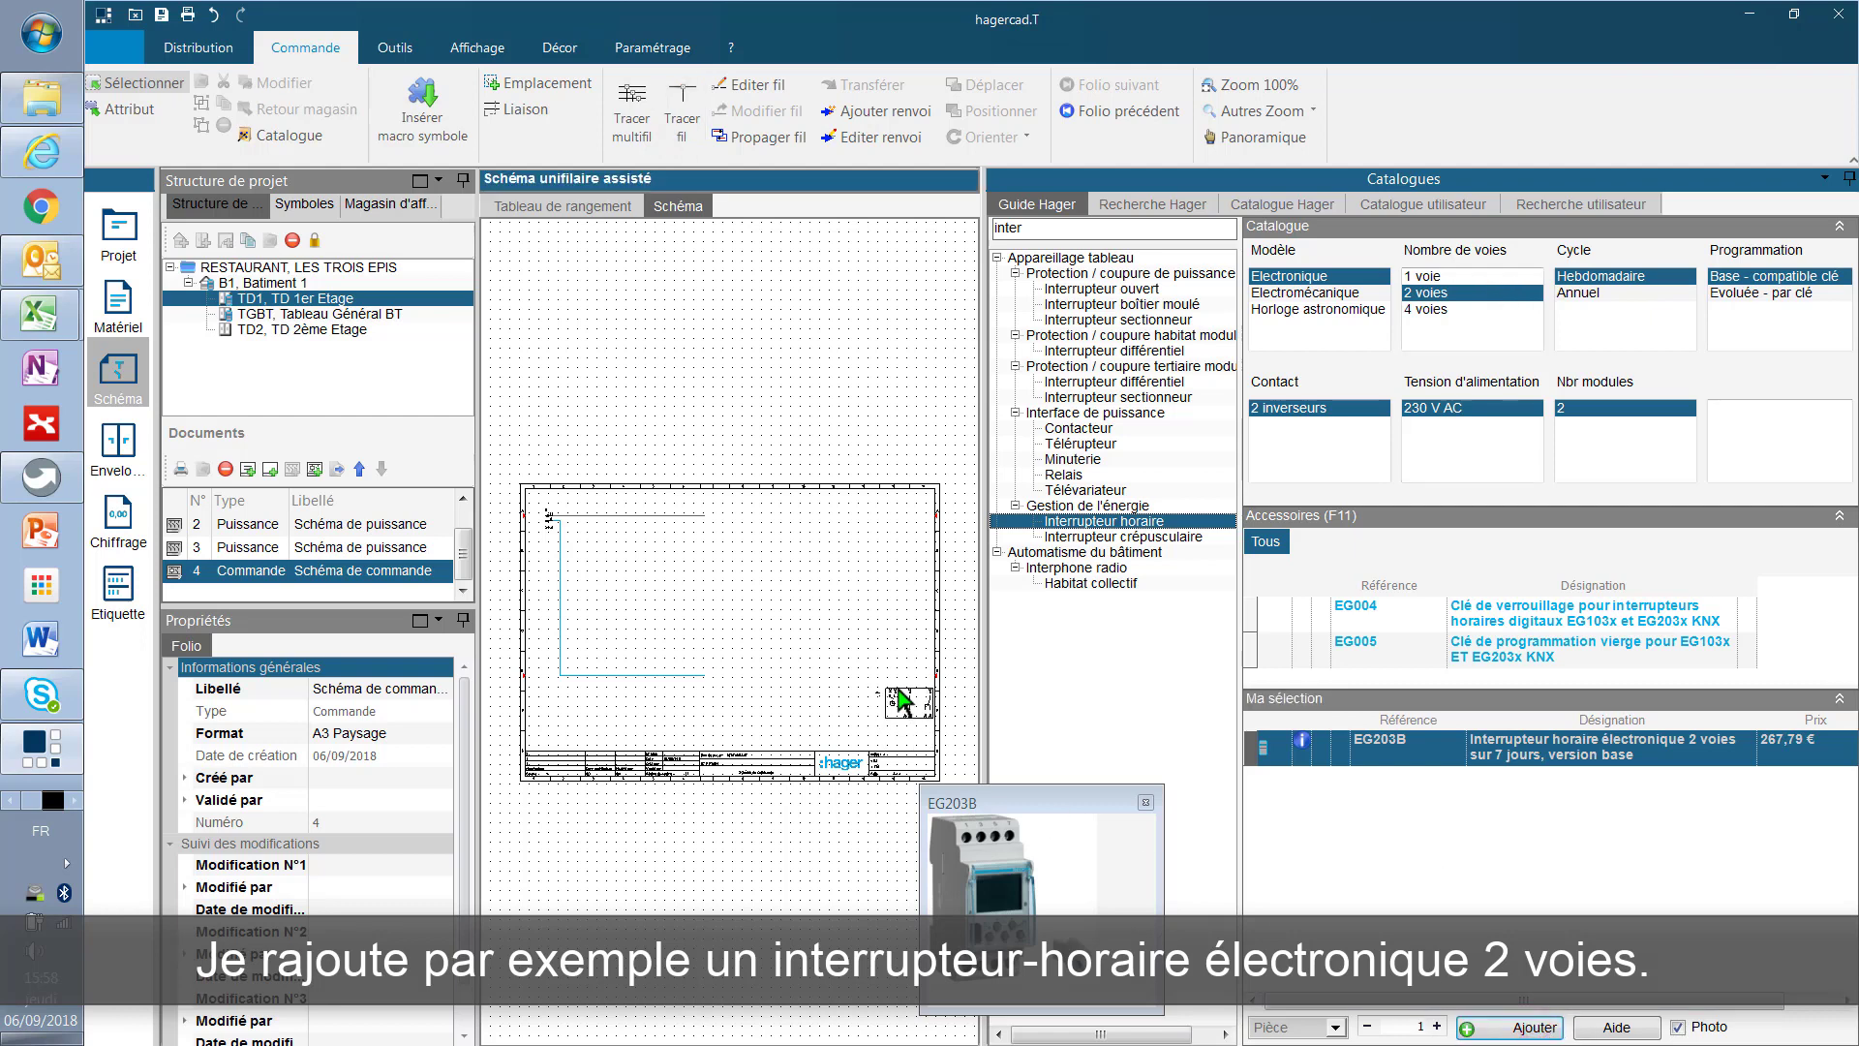
Place the time switch in separate parts: the clock block with one contact in columns 3-4, and the second contact in column 6
click(1849, 177)
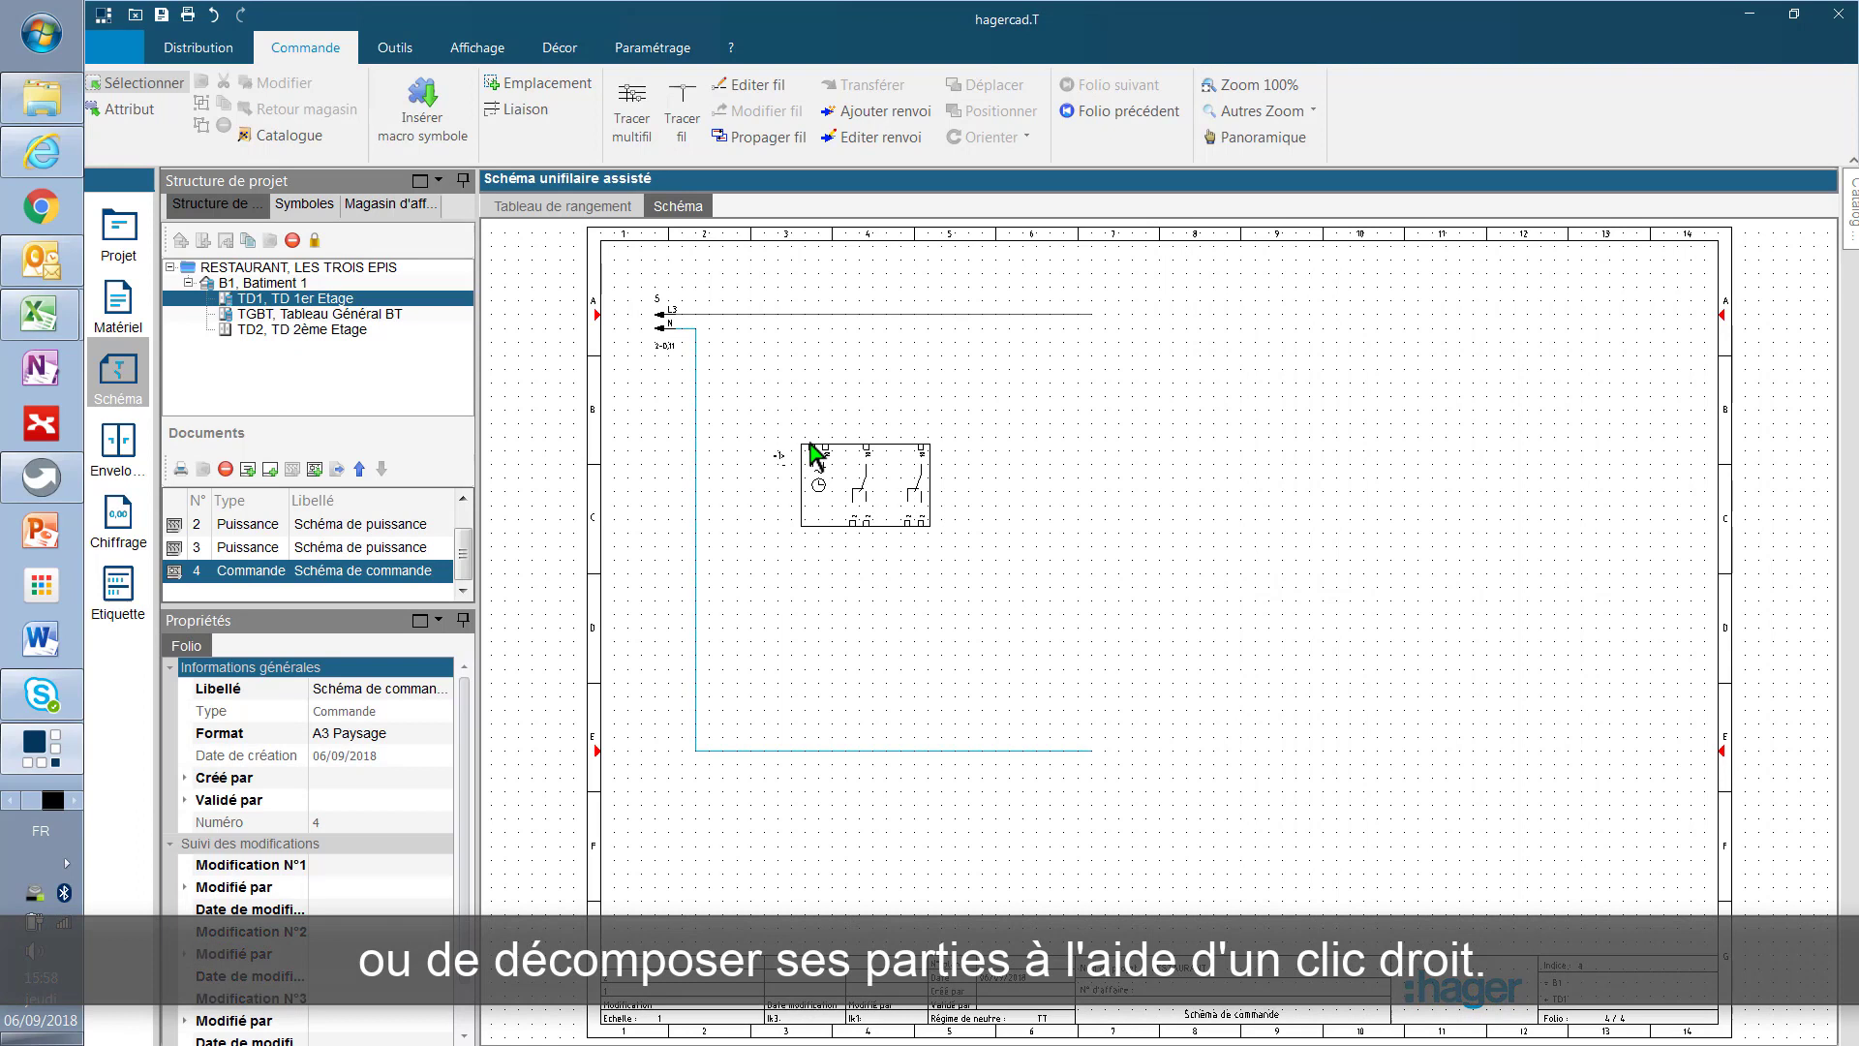
right_click(812, 447)
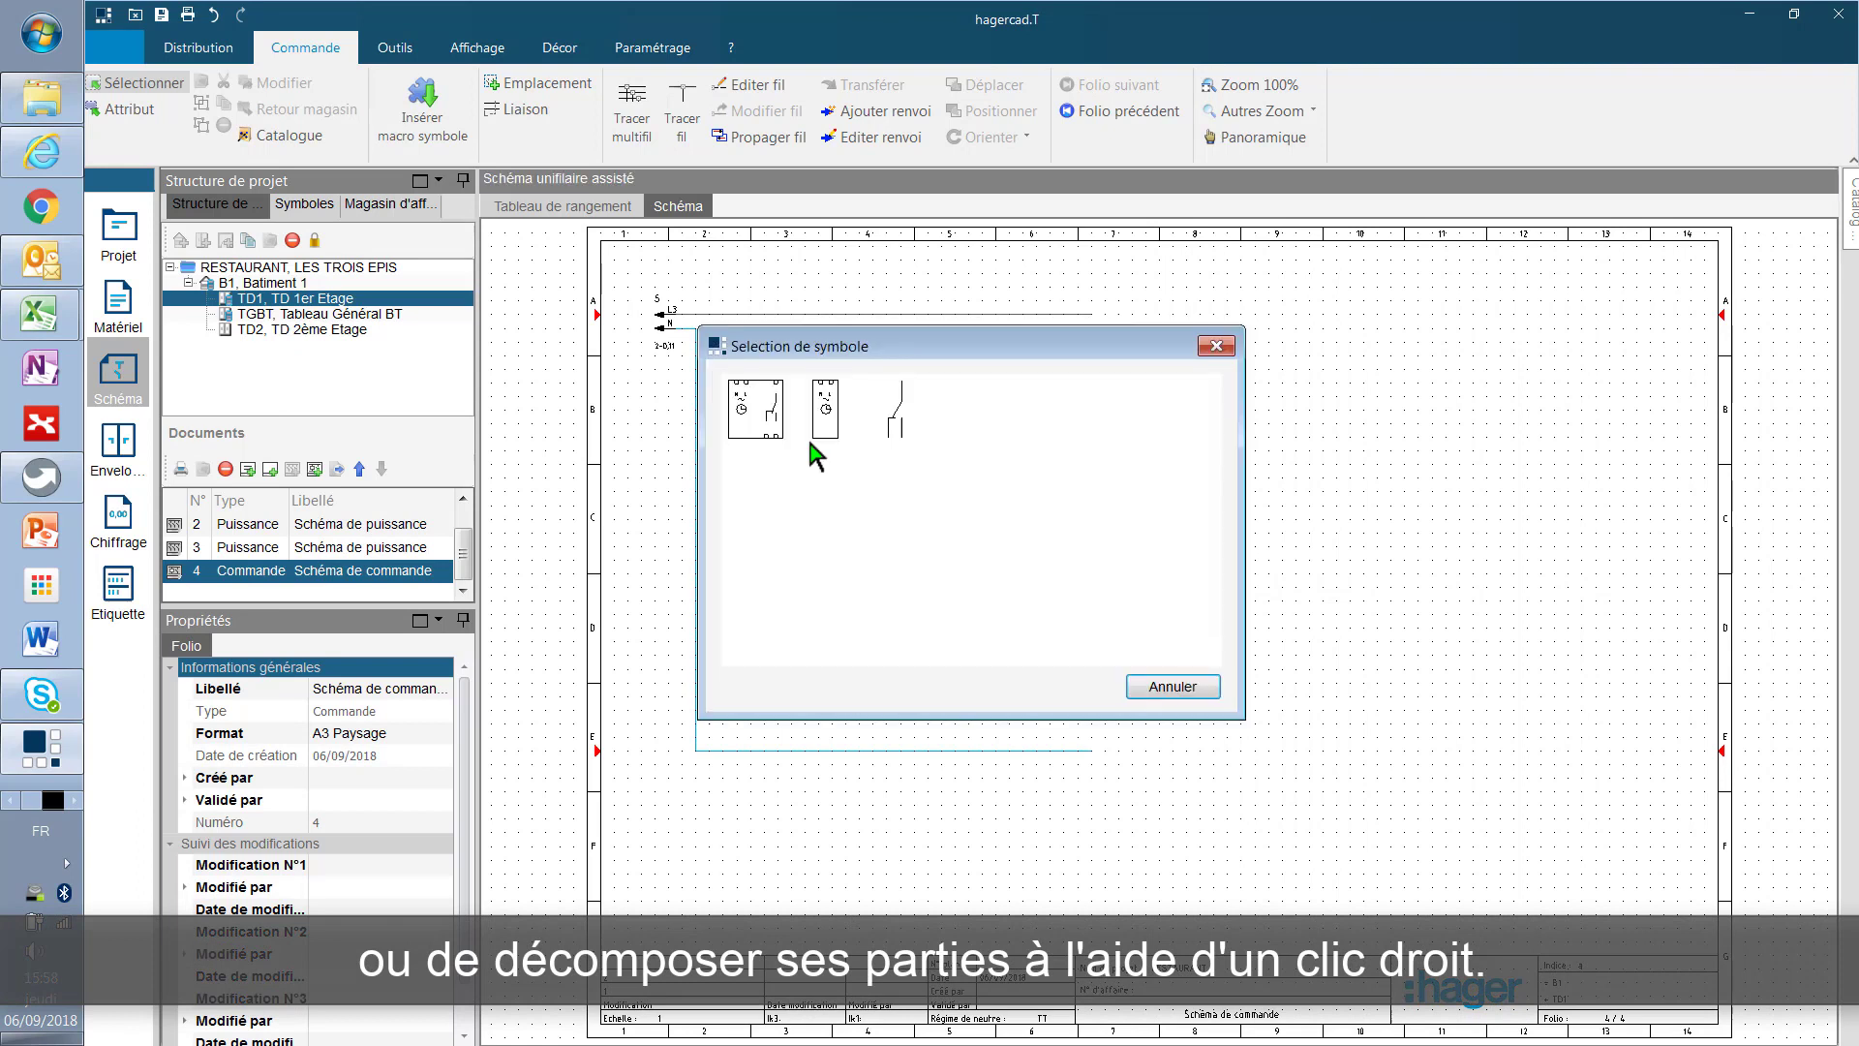
click(753, 406)
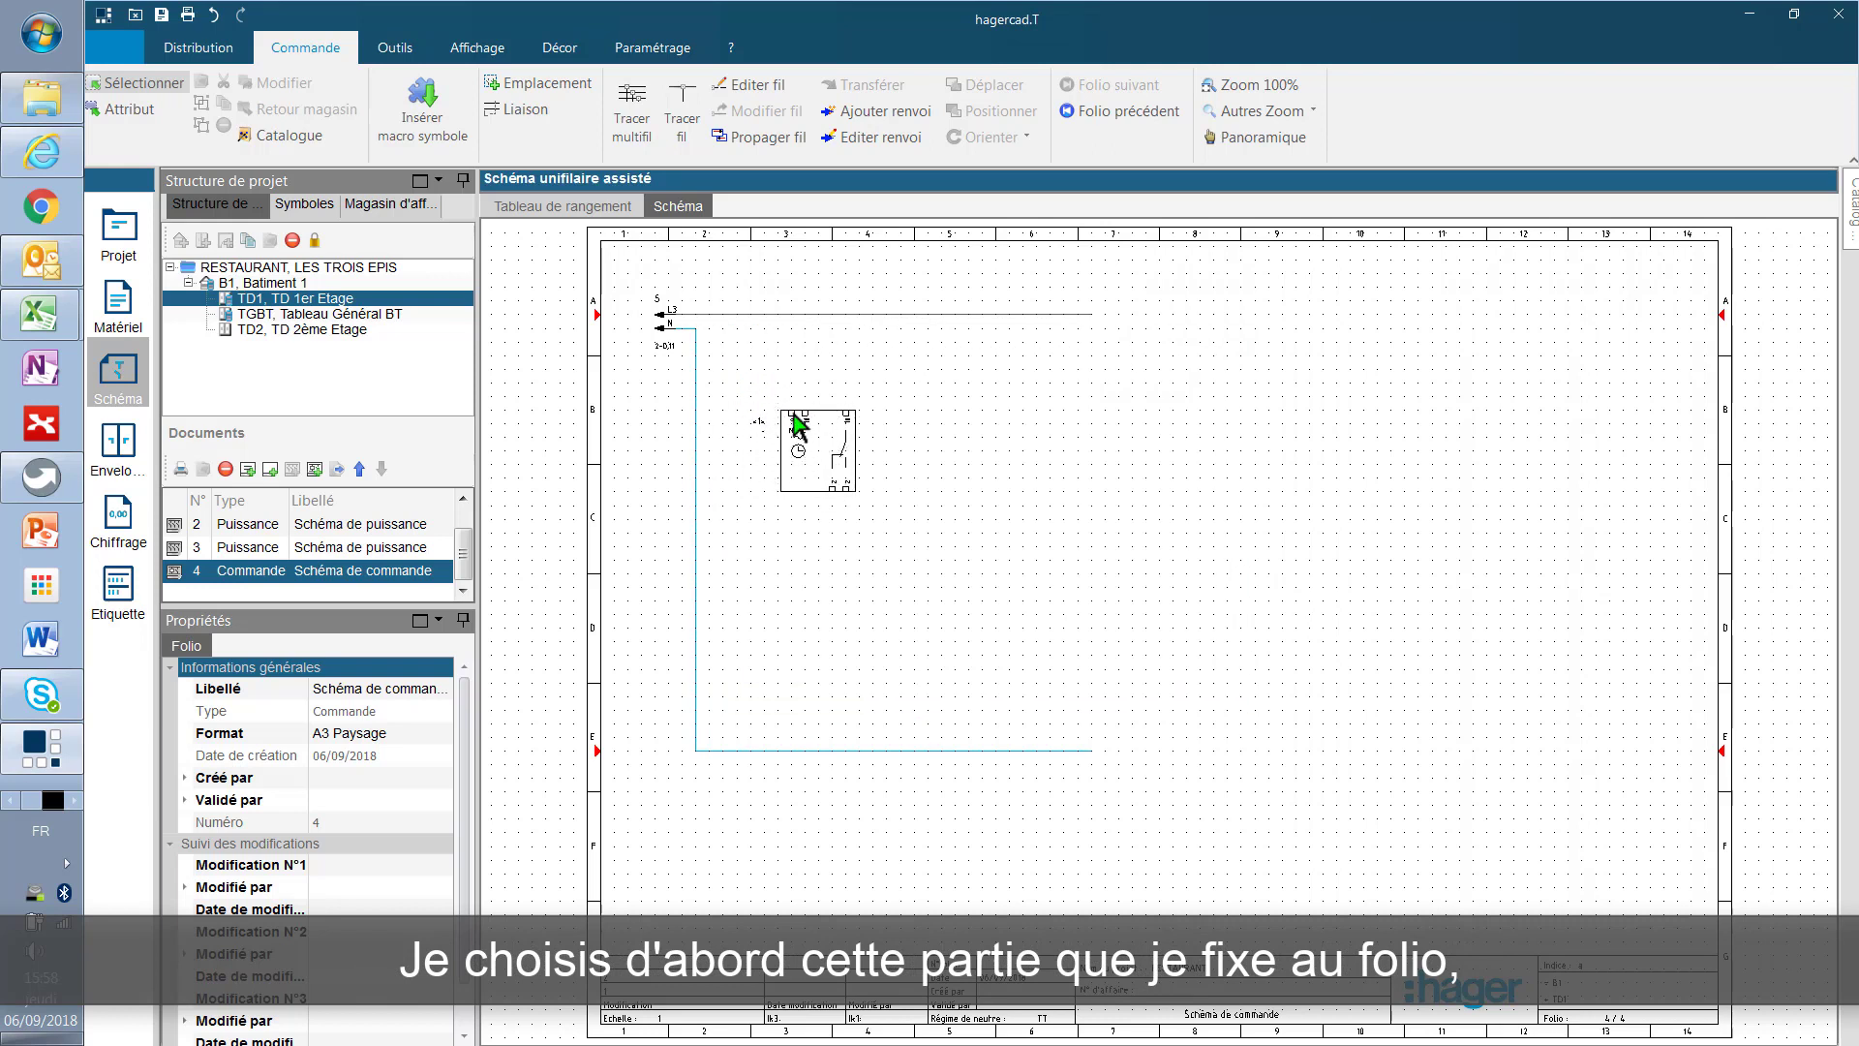
click(809, 444)
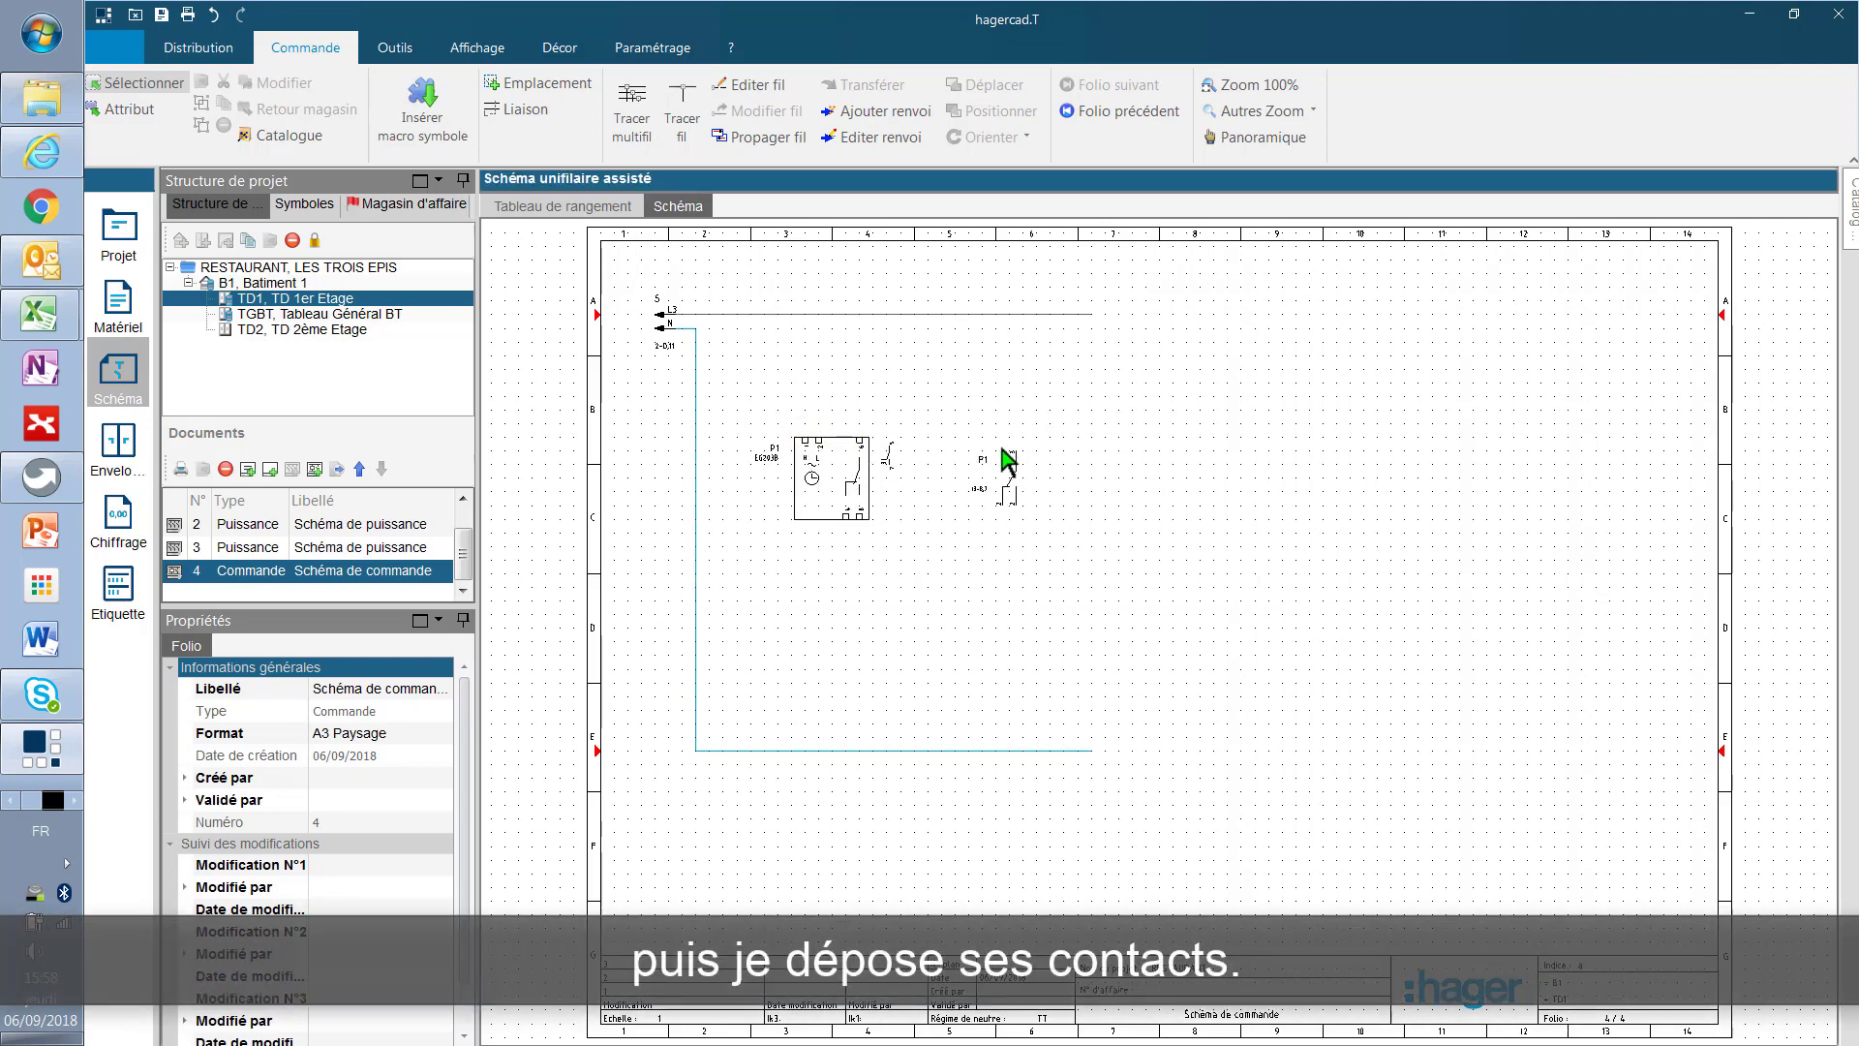
click(1002, 451)
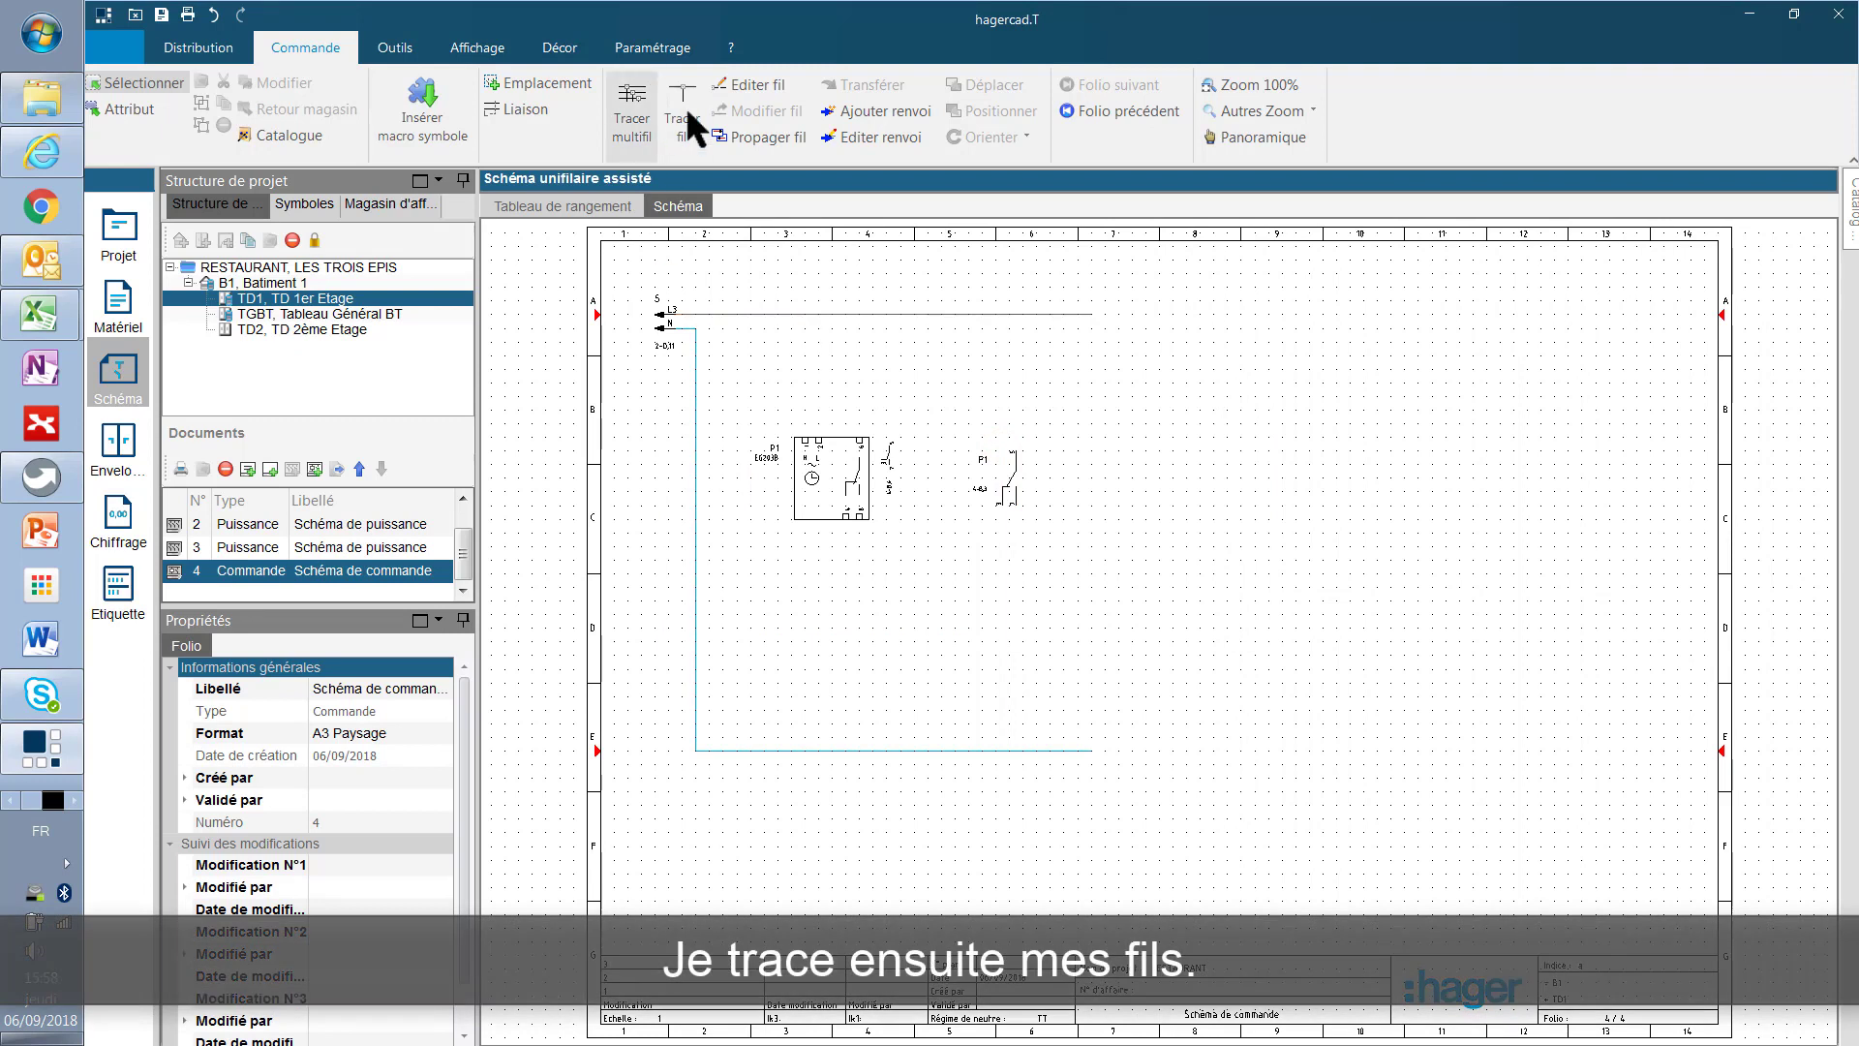
Wire the separate P1 contact in column 6 up to the phase line and down to the neutral line
click(684, 101)
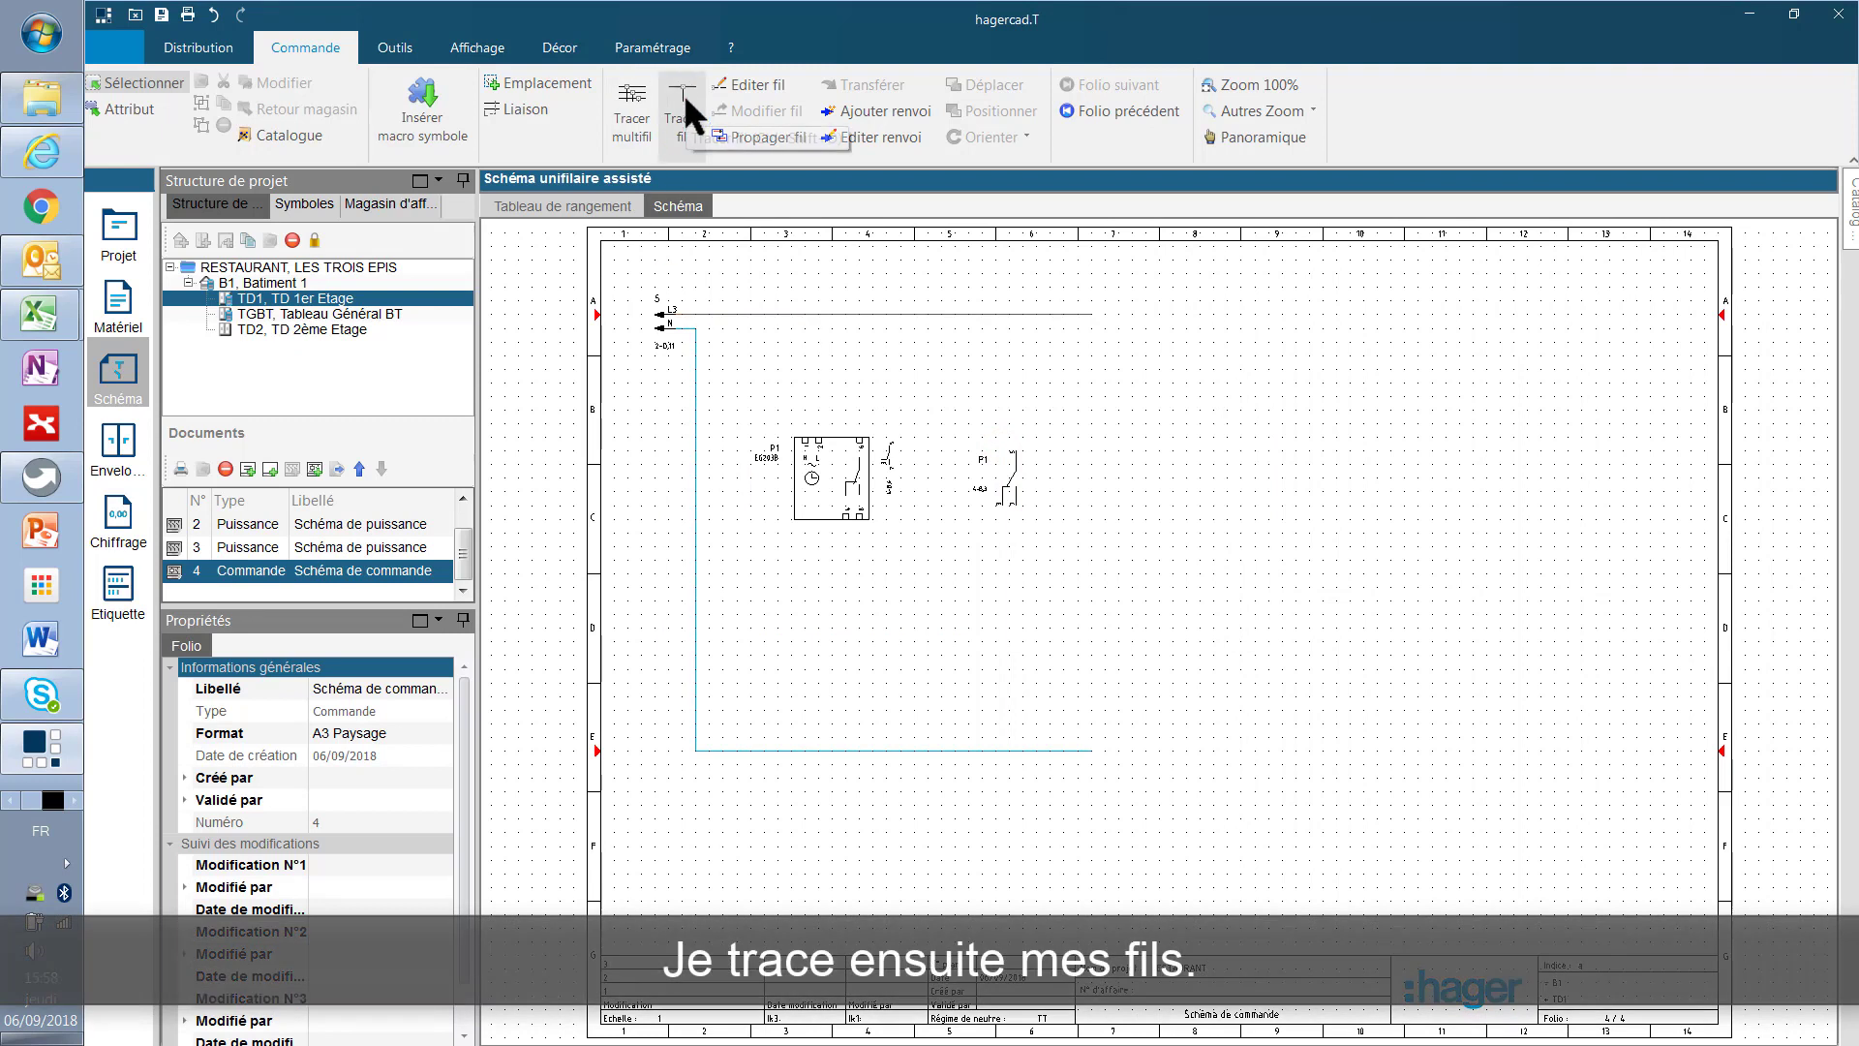
click(1014, 449)
click(1016, 315)
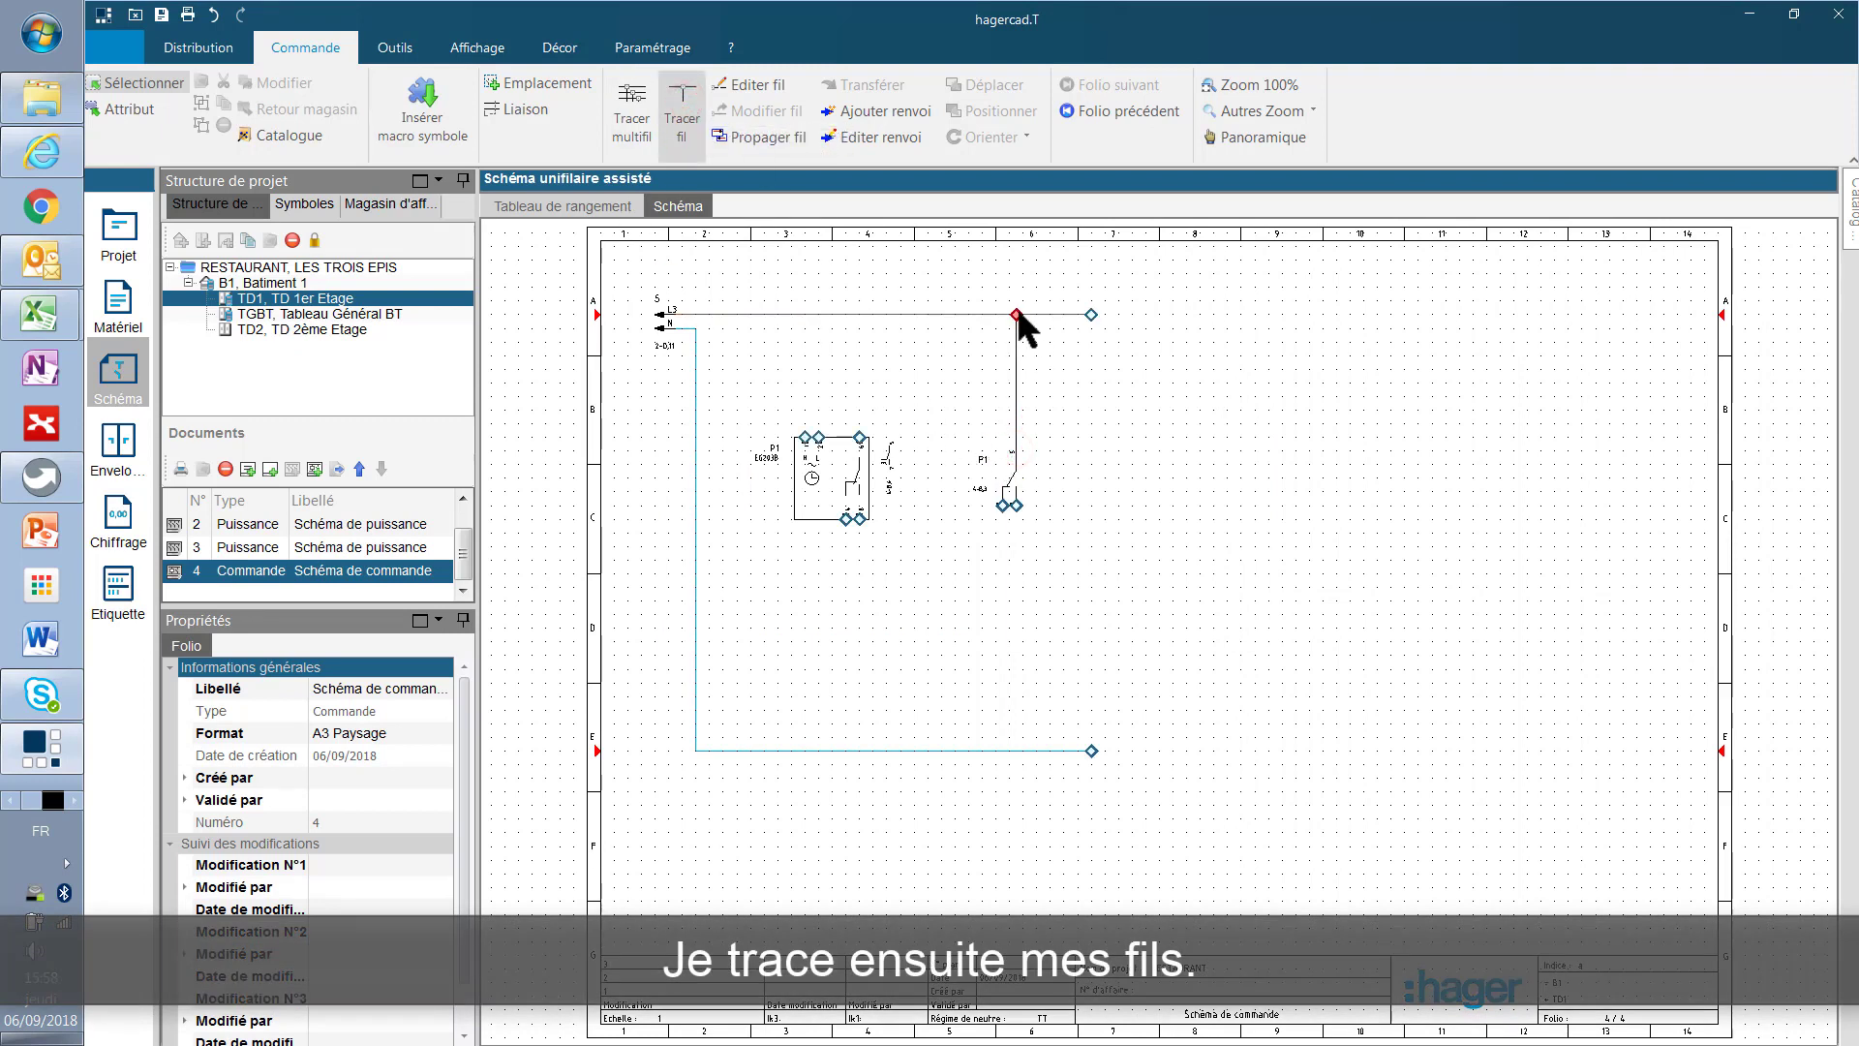
click(1016, 313)
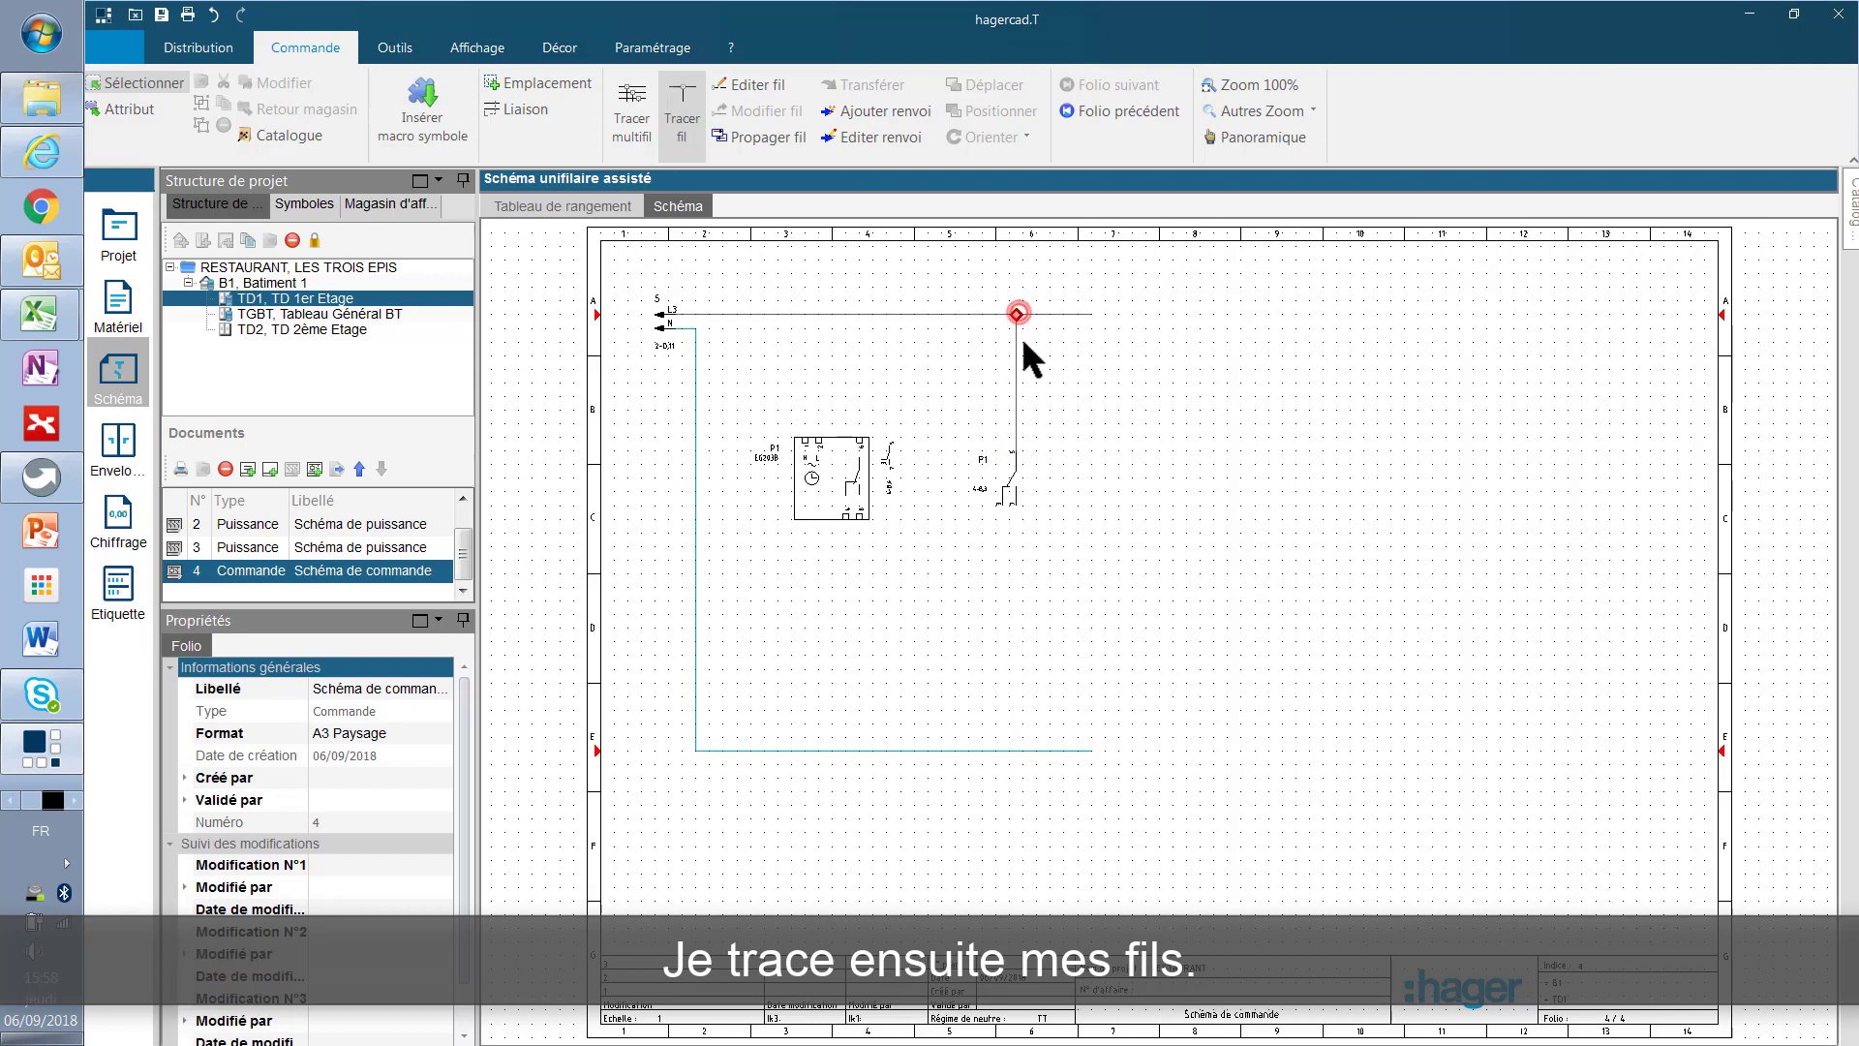
click(1014, 503)
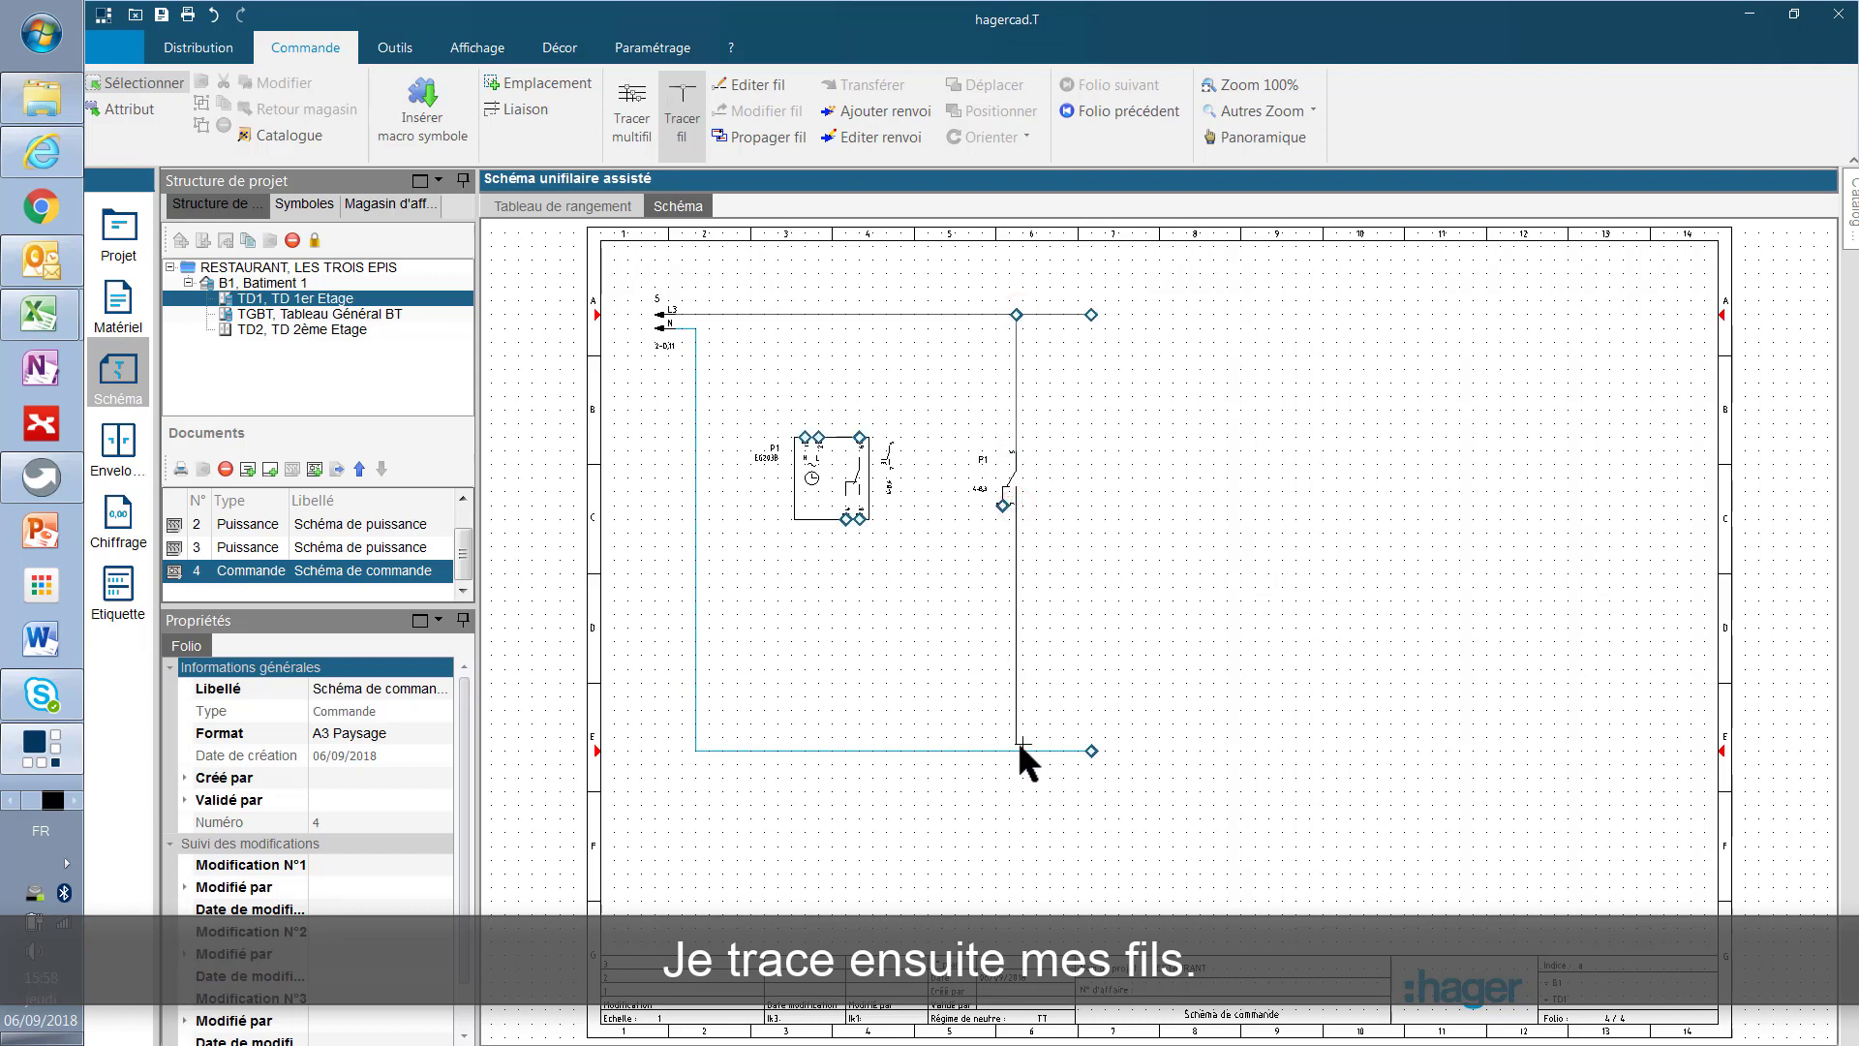
click(1016, 750)
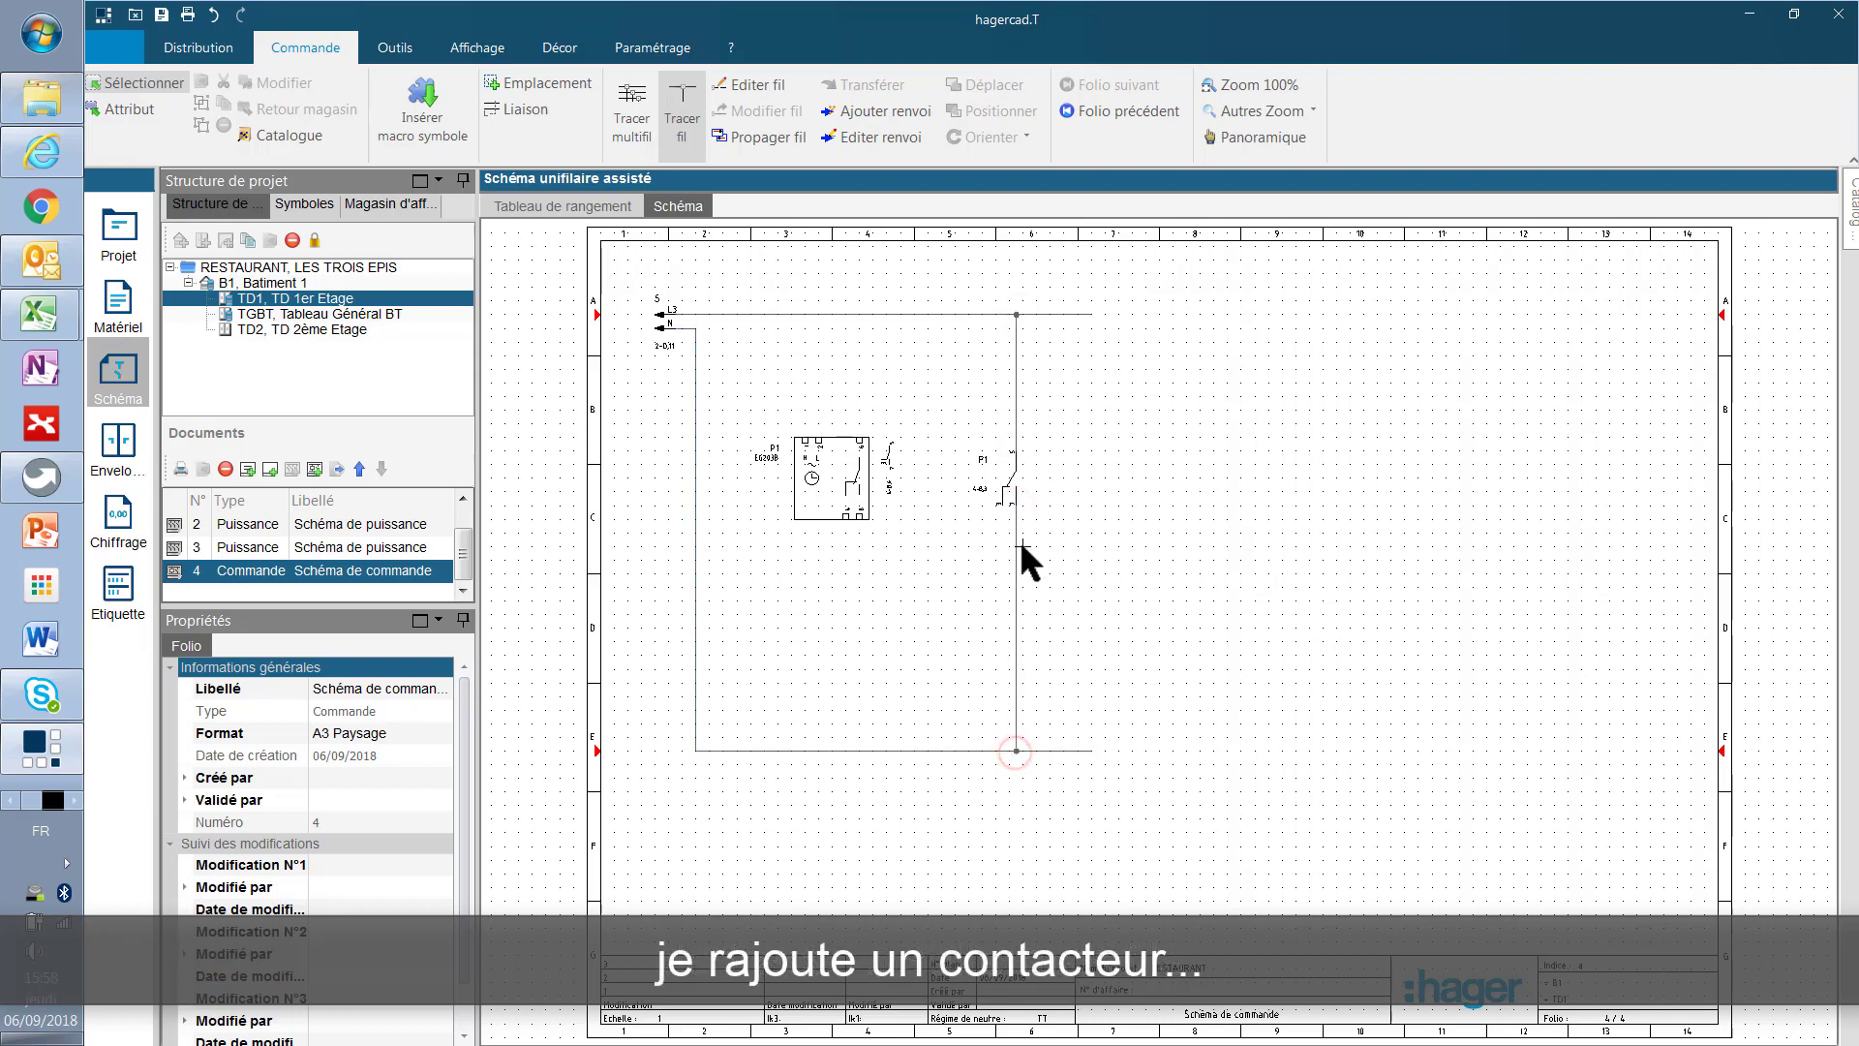
Search the Hager guide for "contact" and add a Contacteur with 2F contacts, 230 V AC coil and 25 A rating
click(1853, 211)
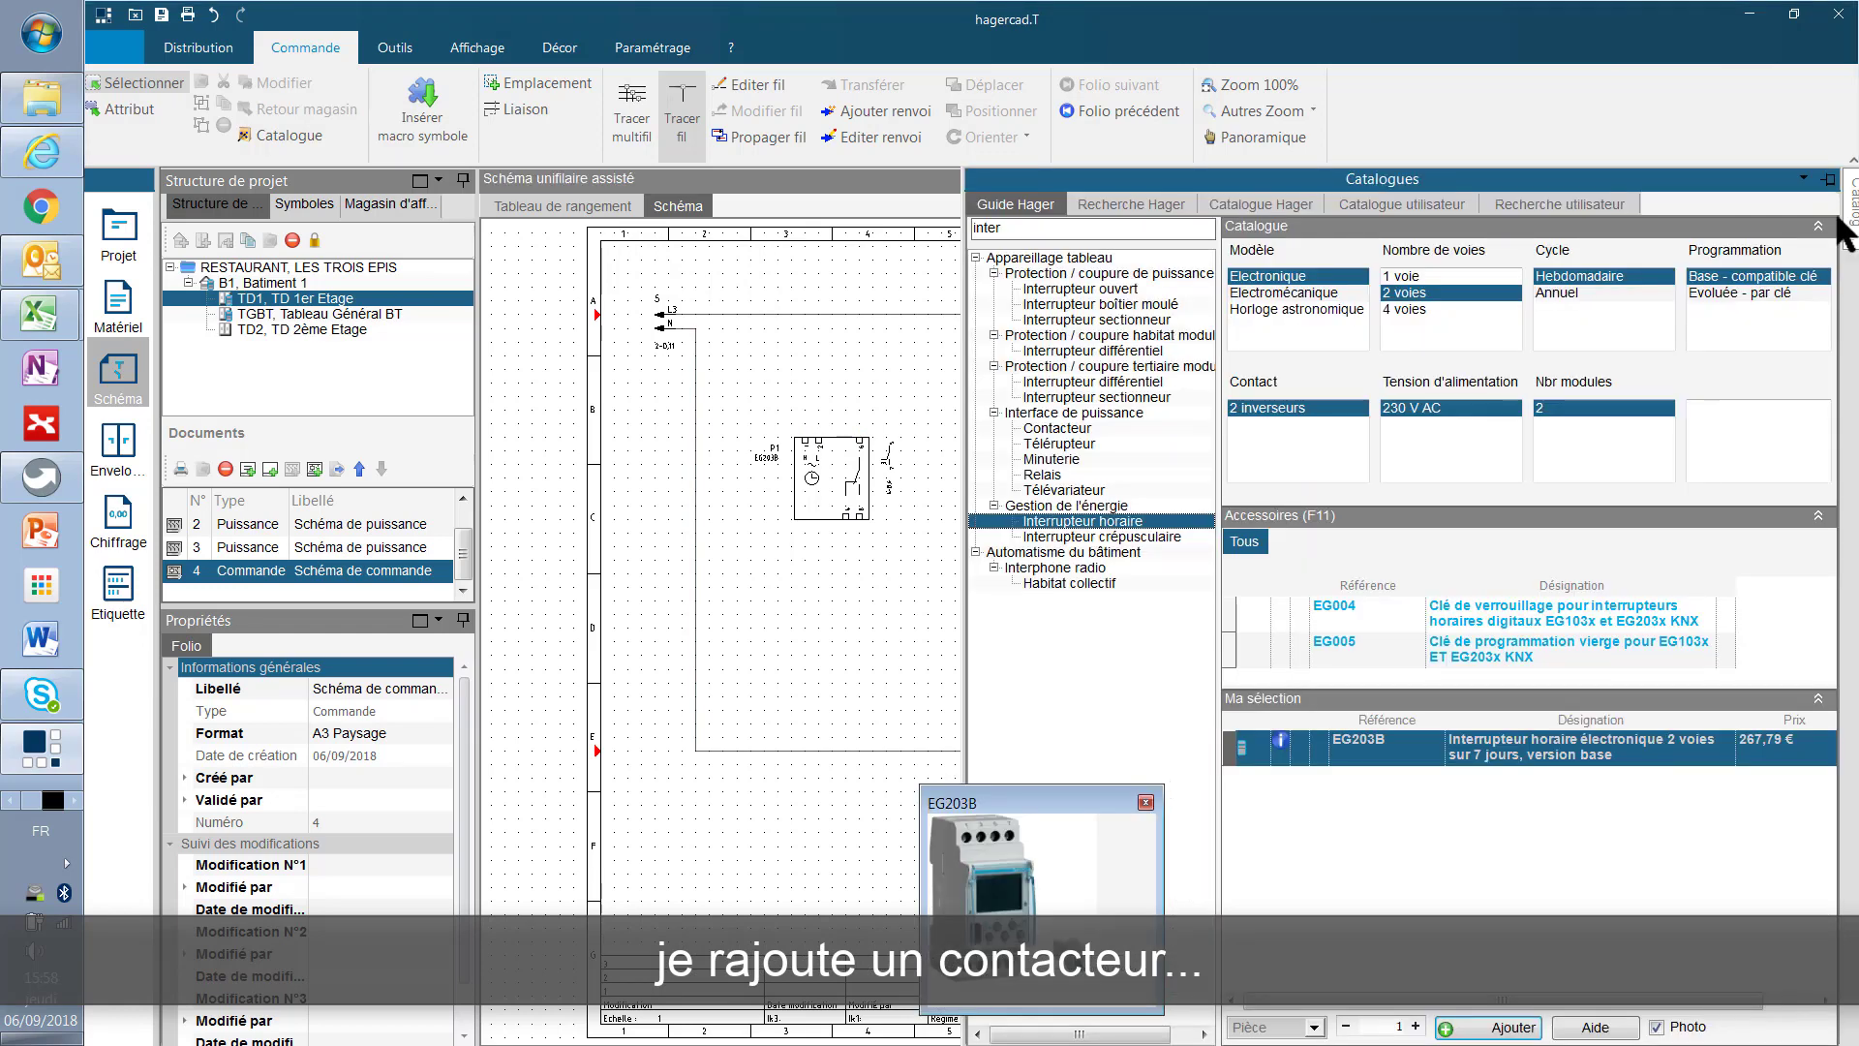
double_click(1072, 229)
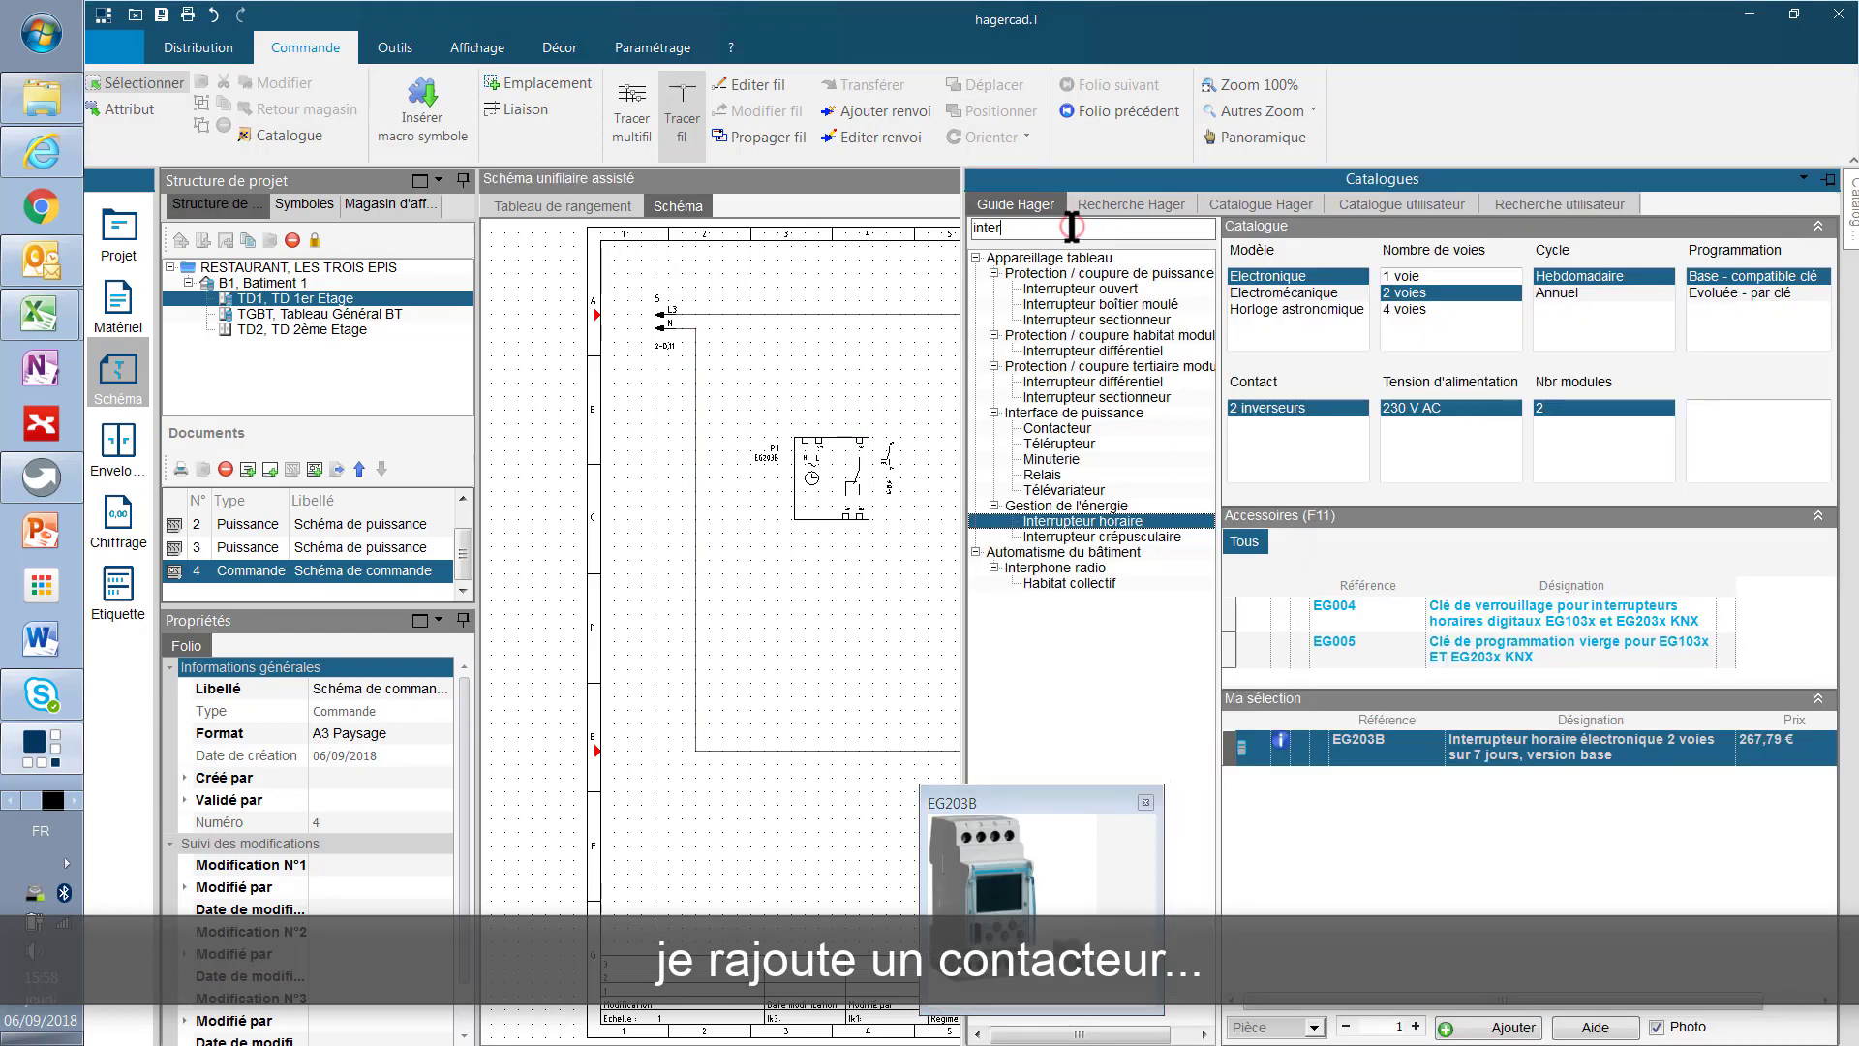
text(contac)
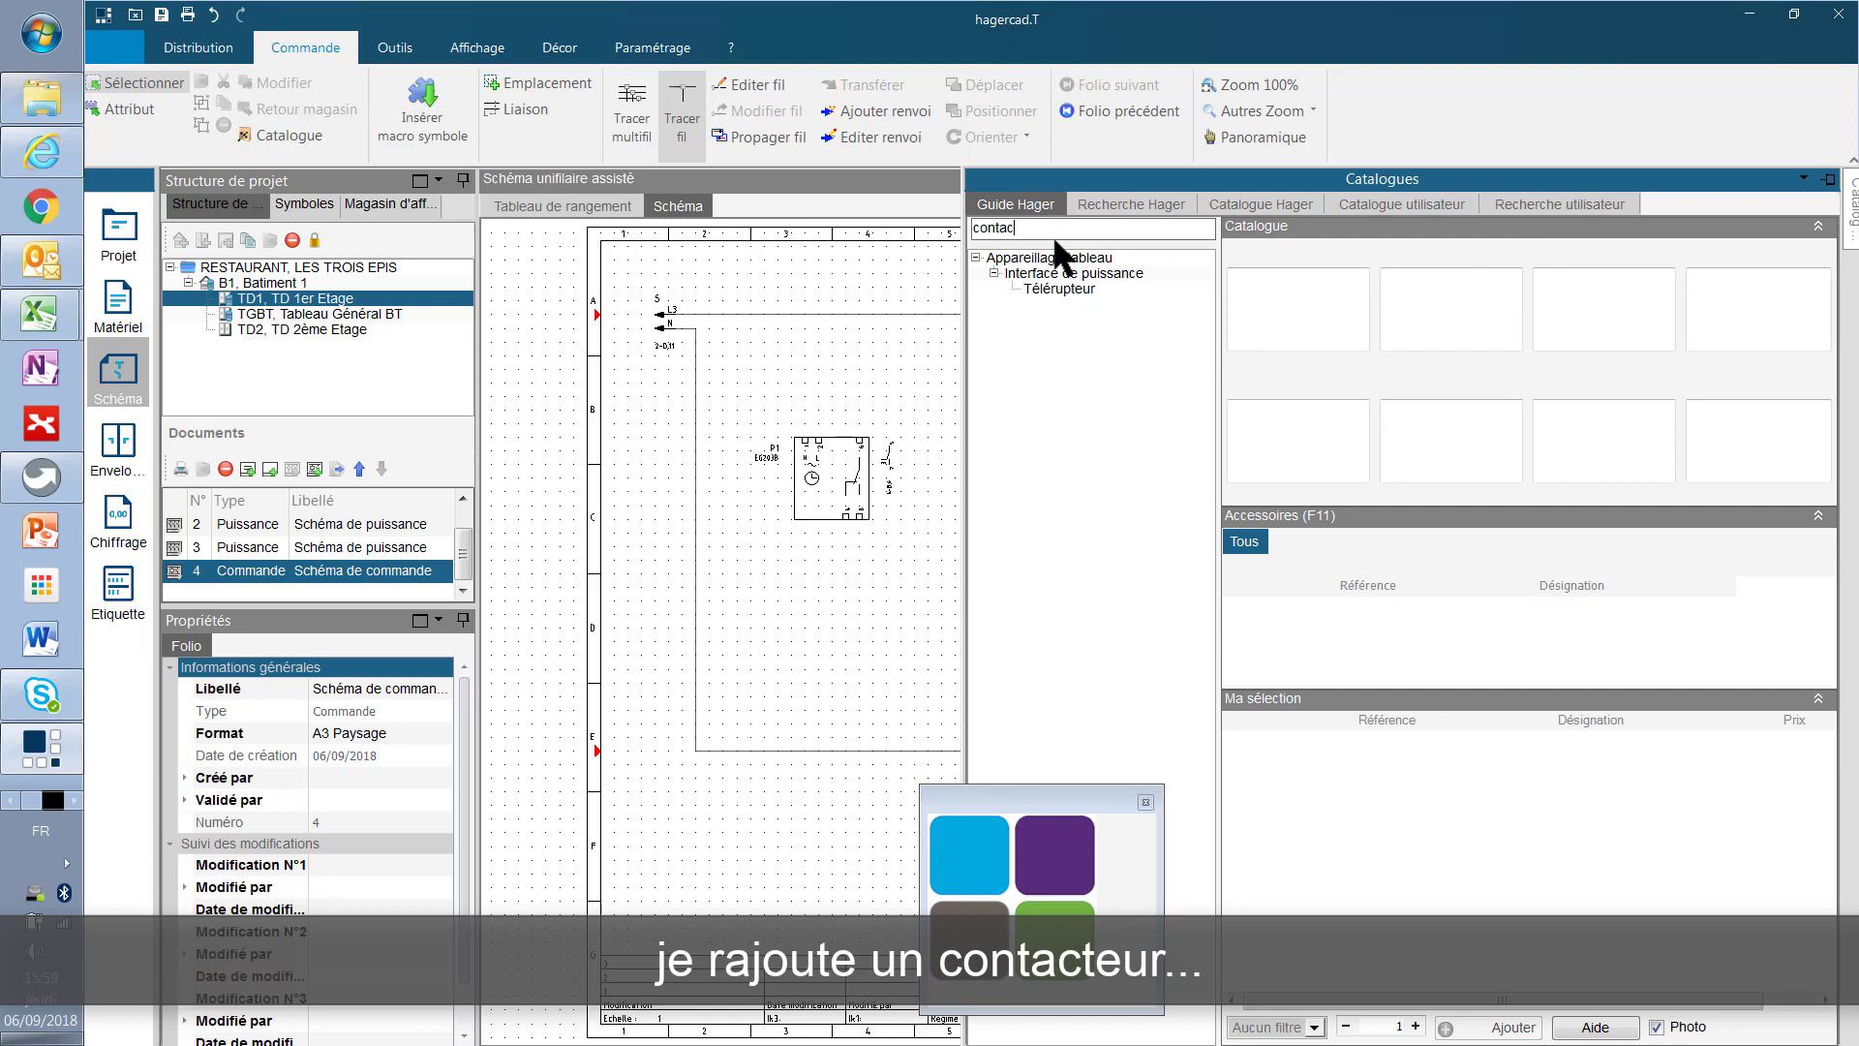
text(t)
click(1074, 287)
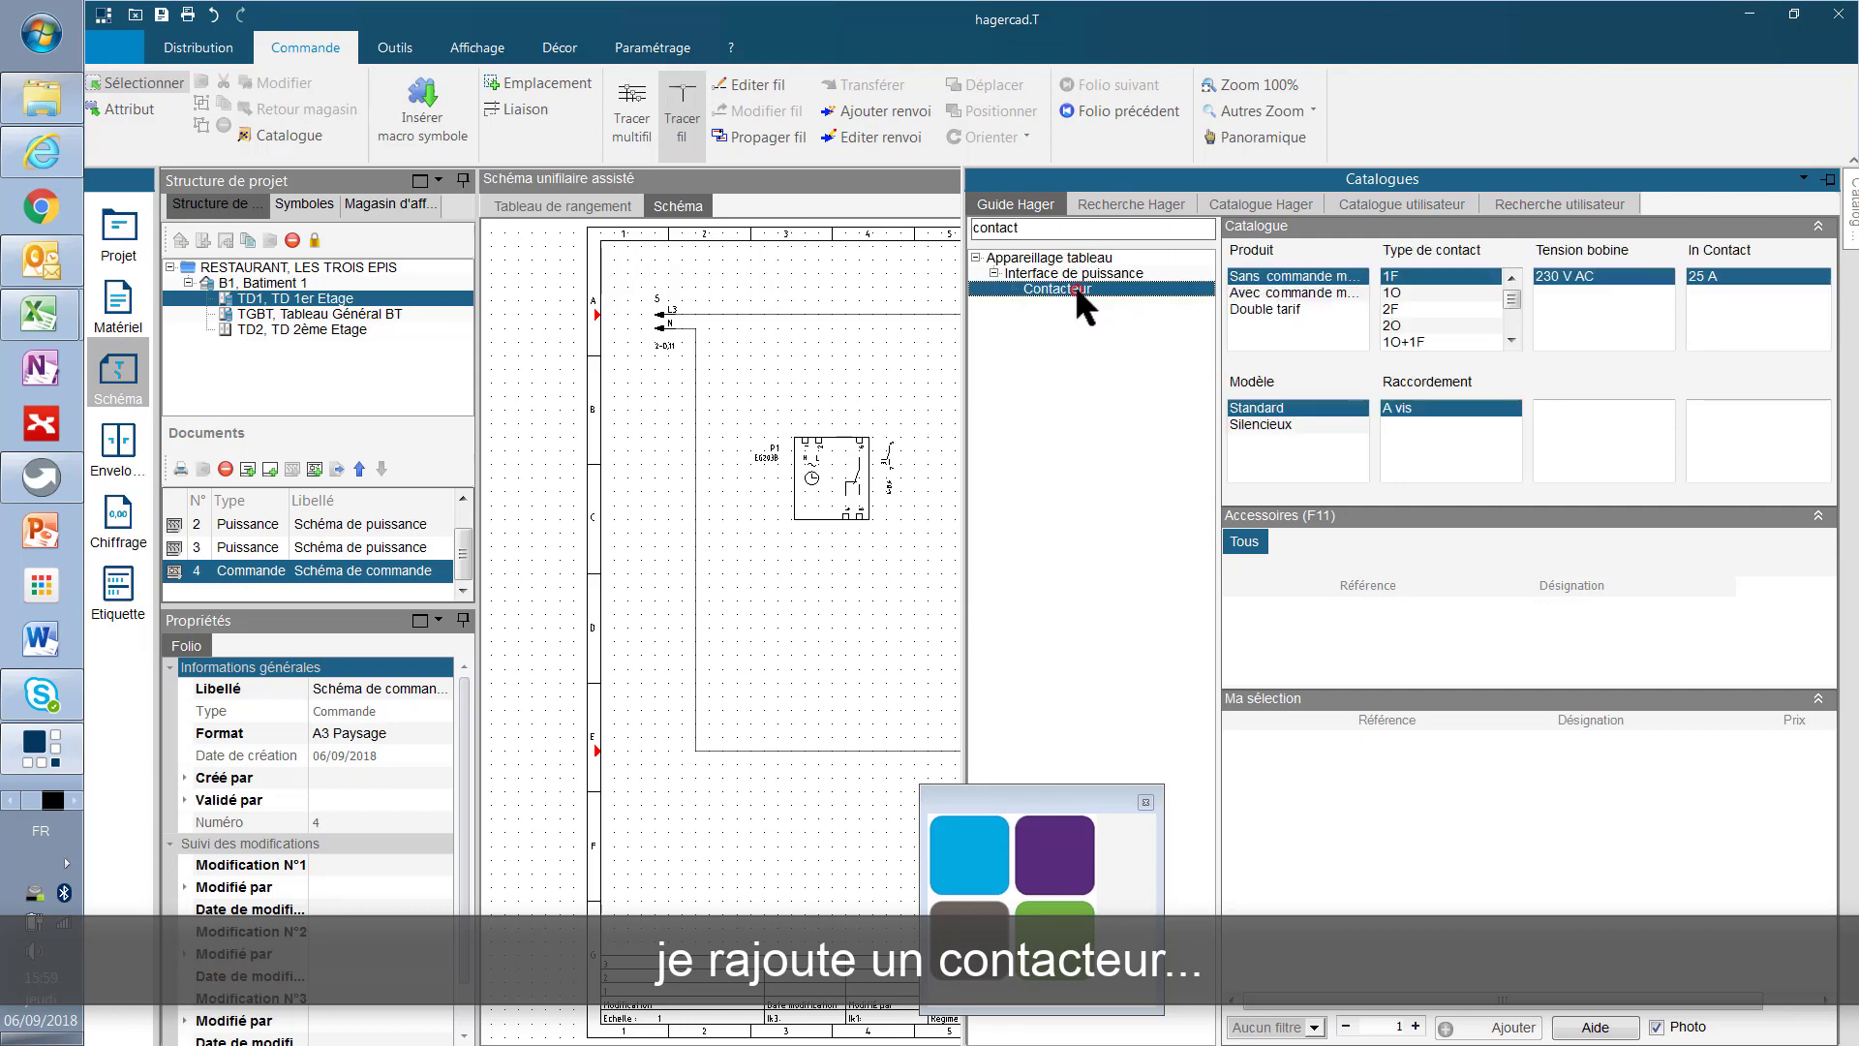
click(1415, 308)
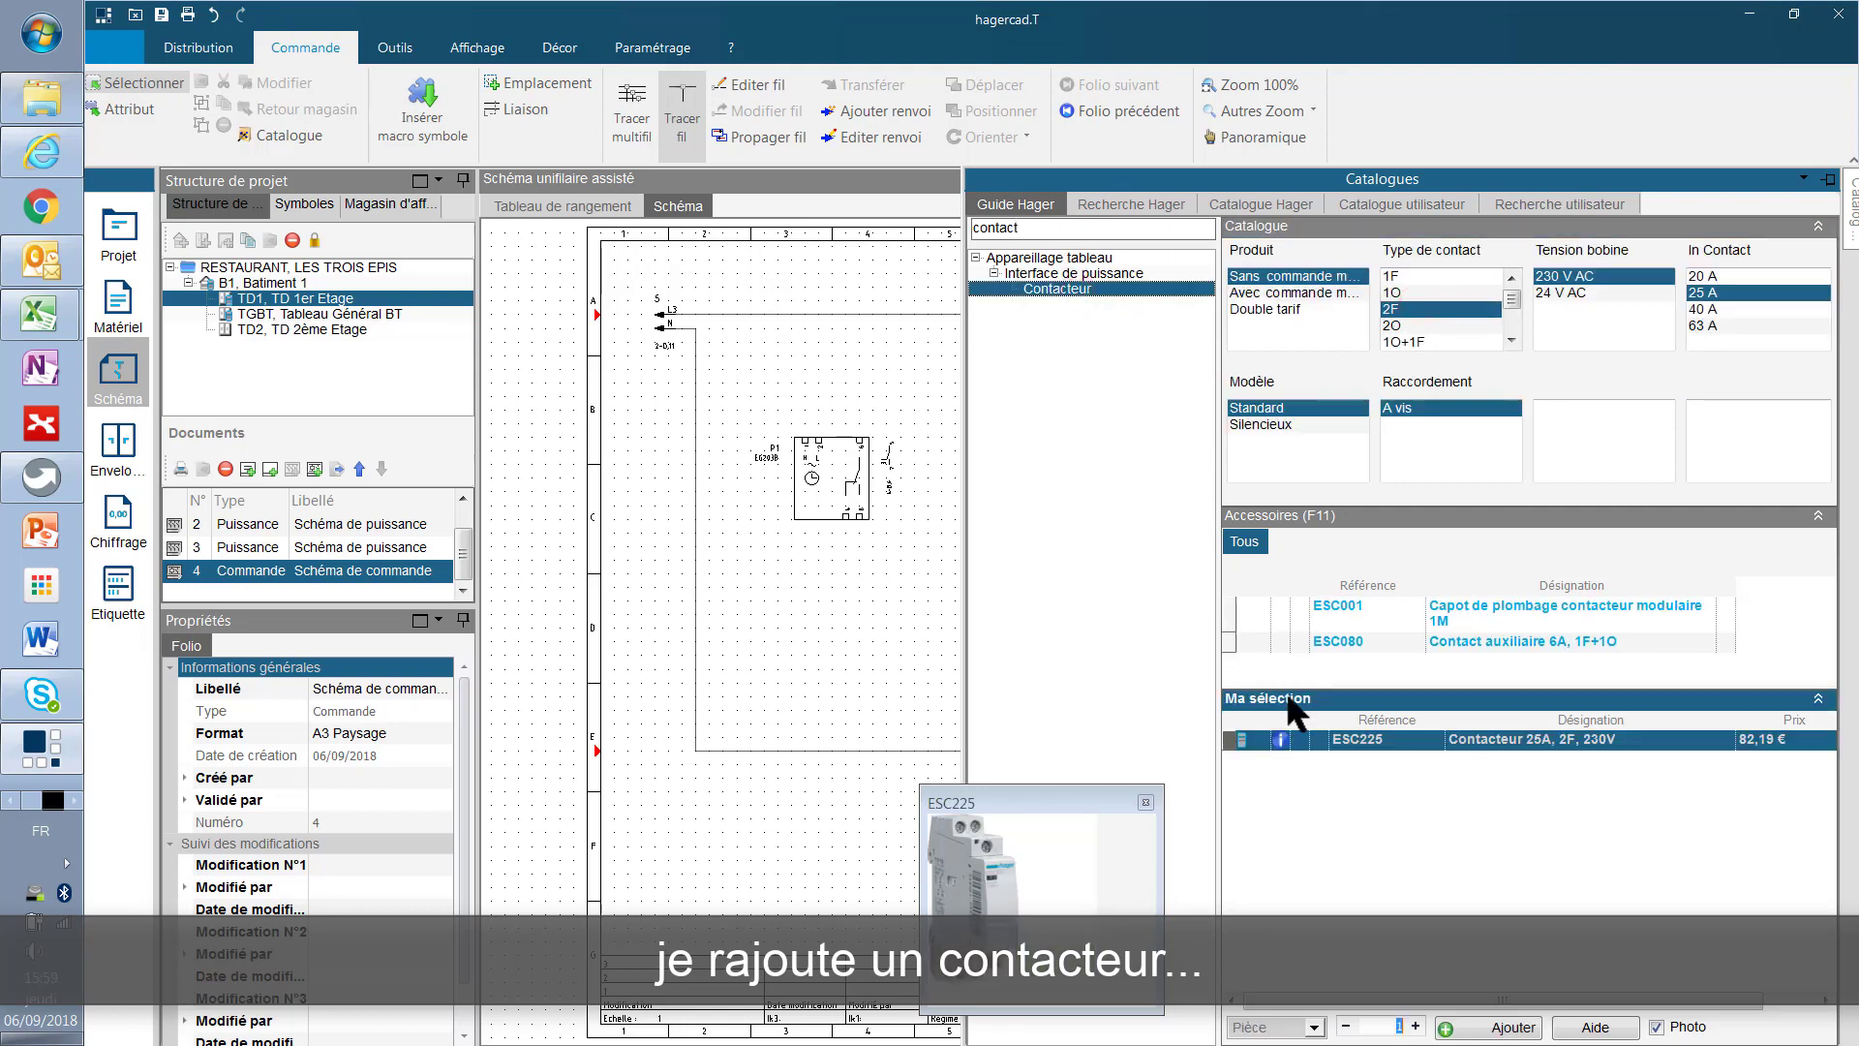
click(1503, 1027)
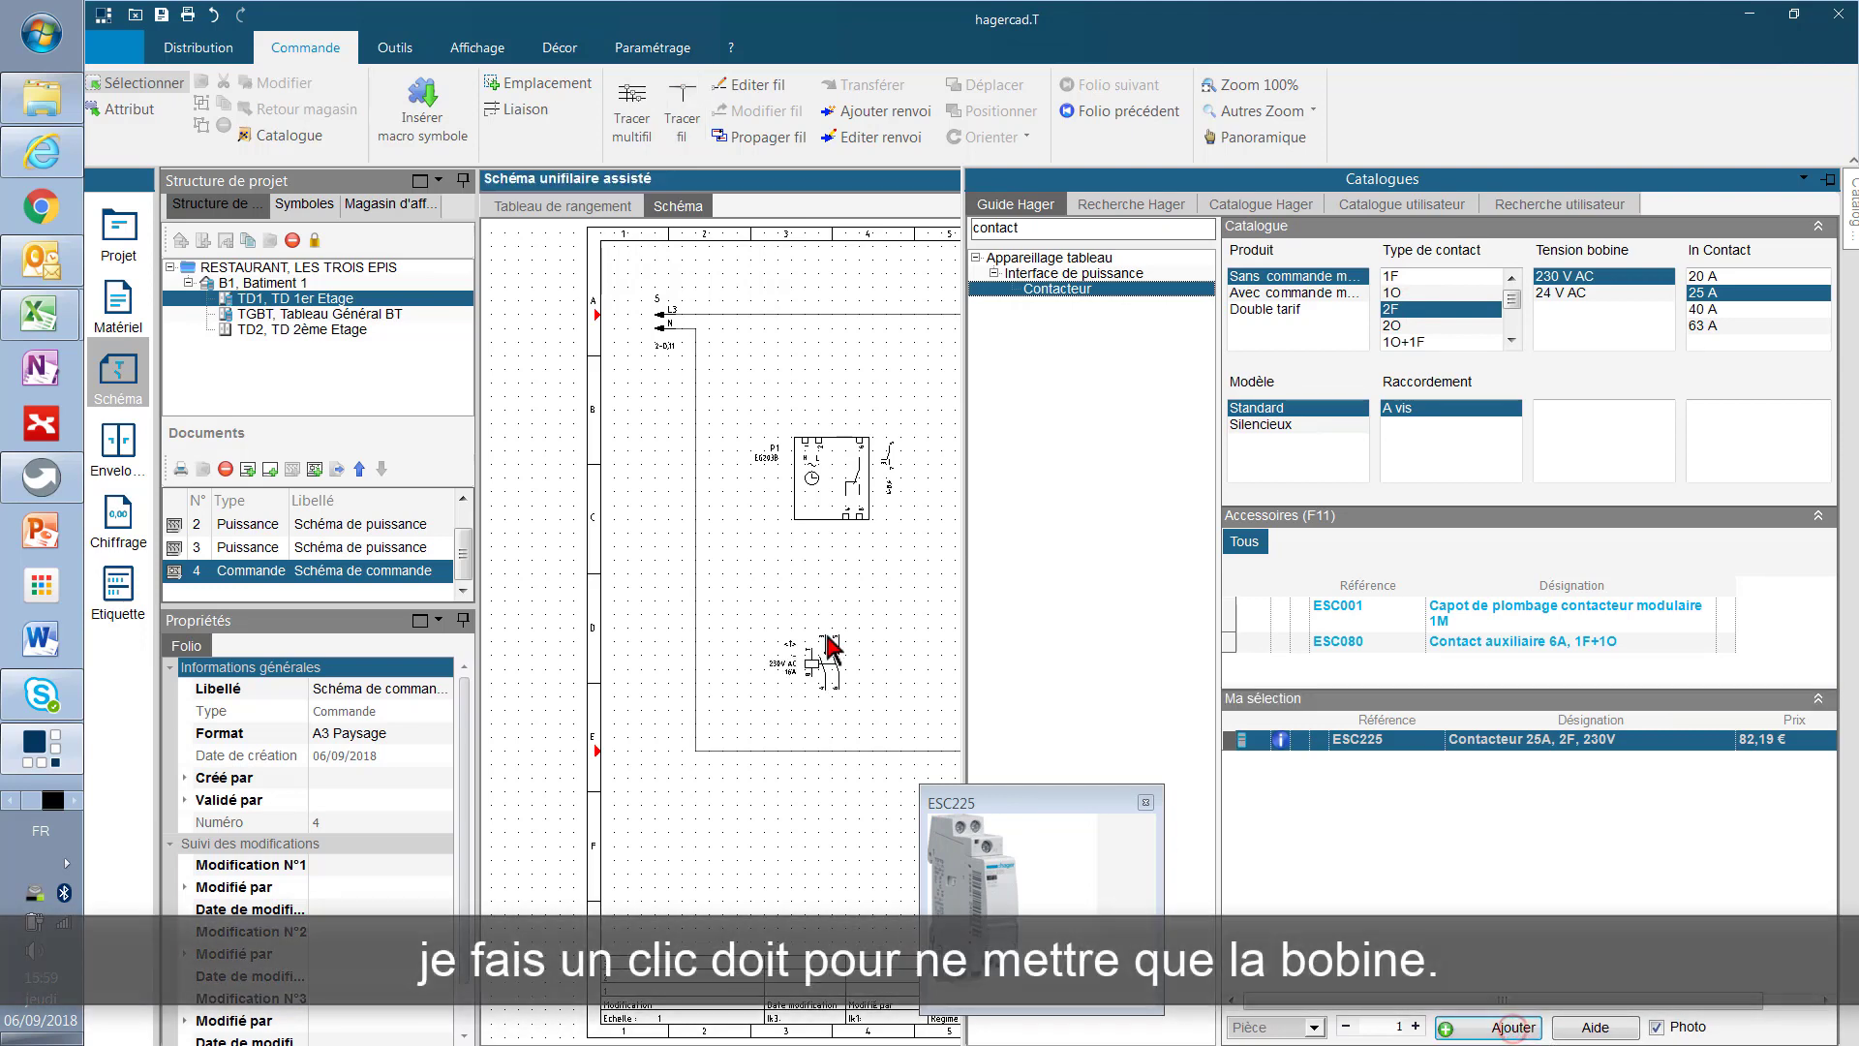
Place only the contactor's coil symbol on the vertical wire in column 6, in row D below the P1 contact
right_click(909, 617)
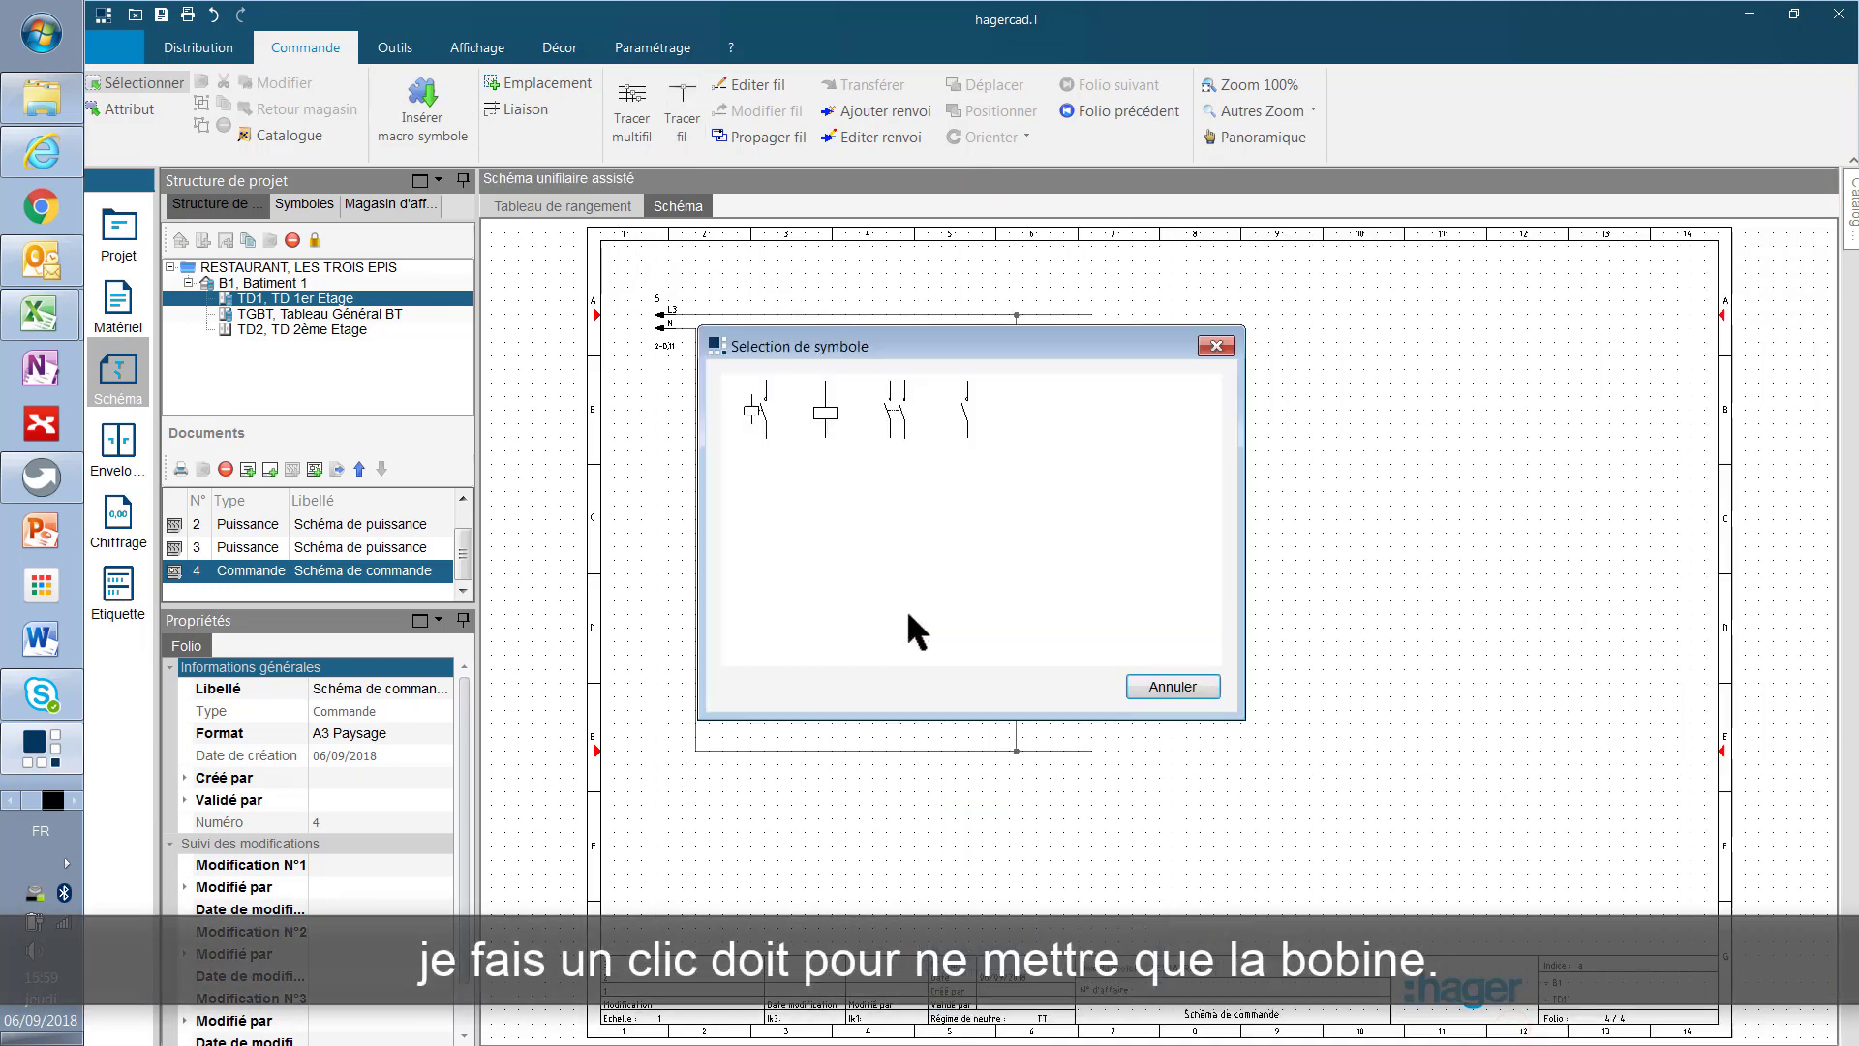
click(827, 414)
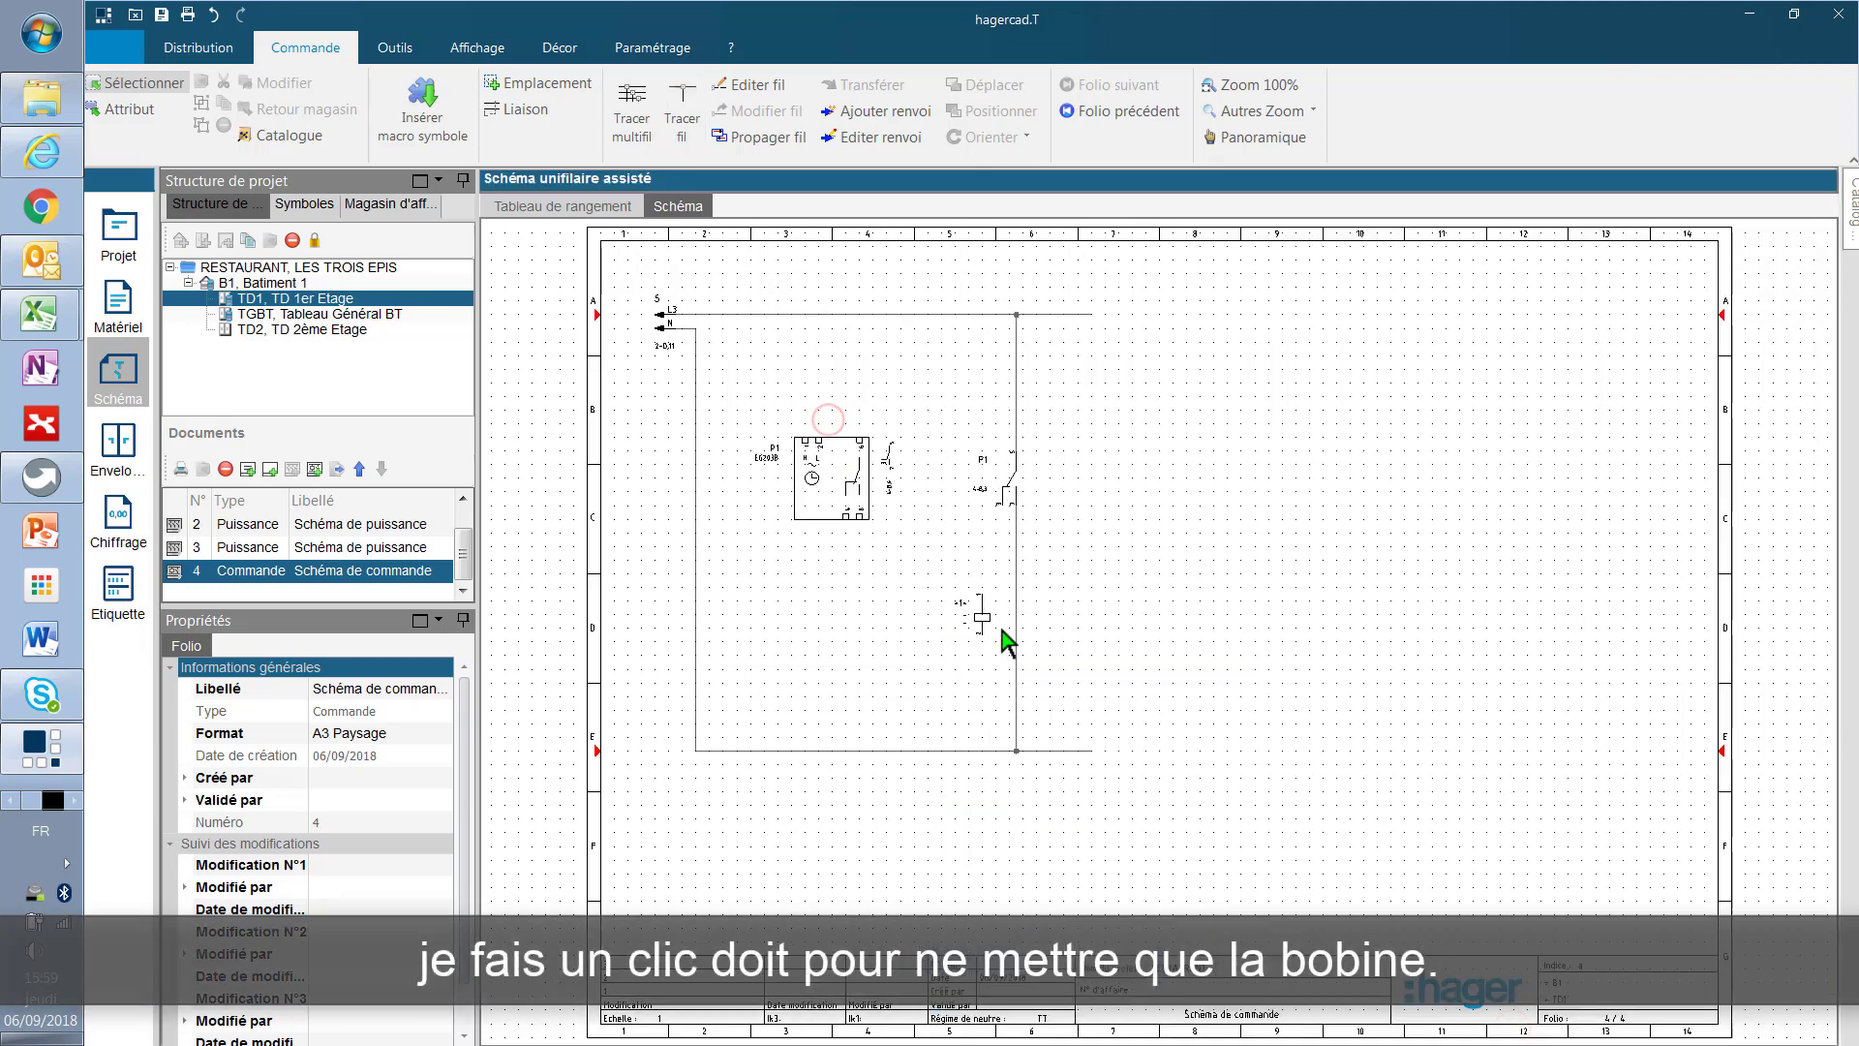
click(1017, 667)
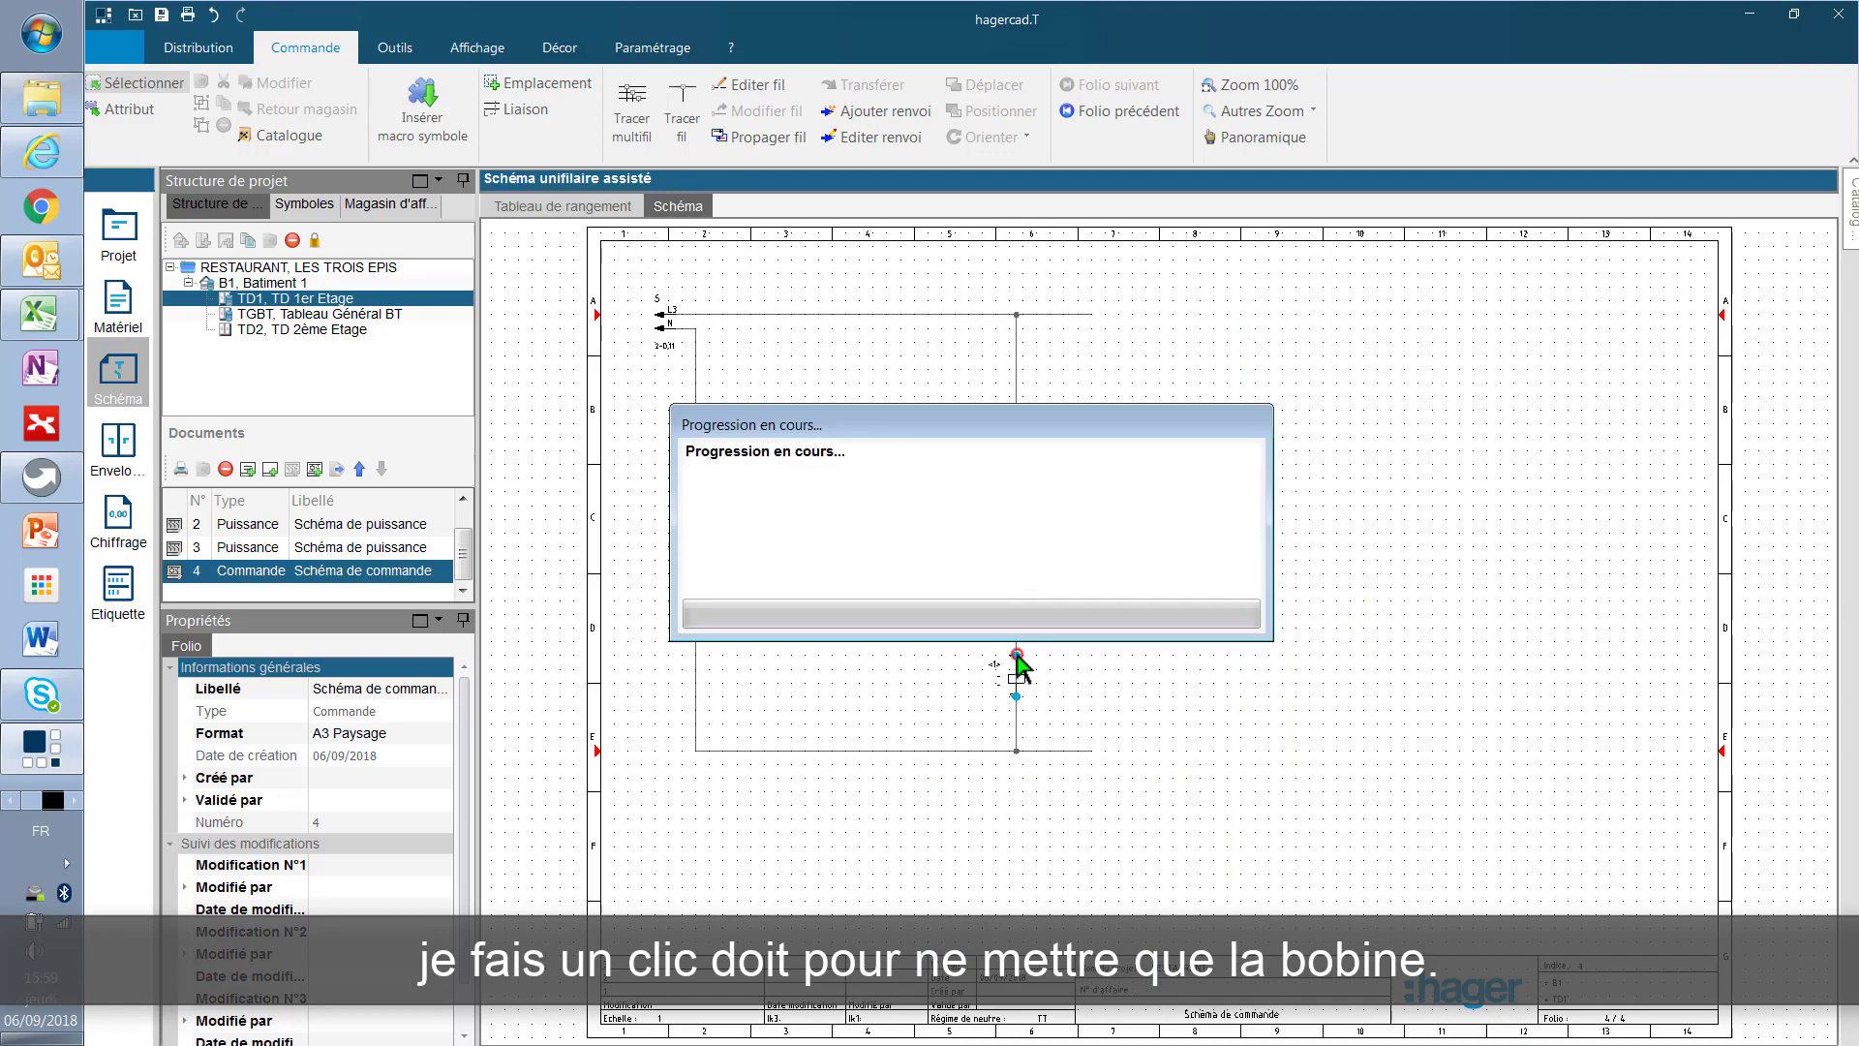
right_click(796, 620)
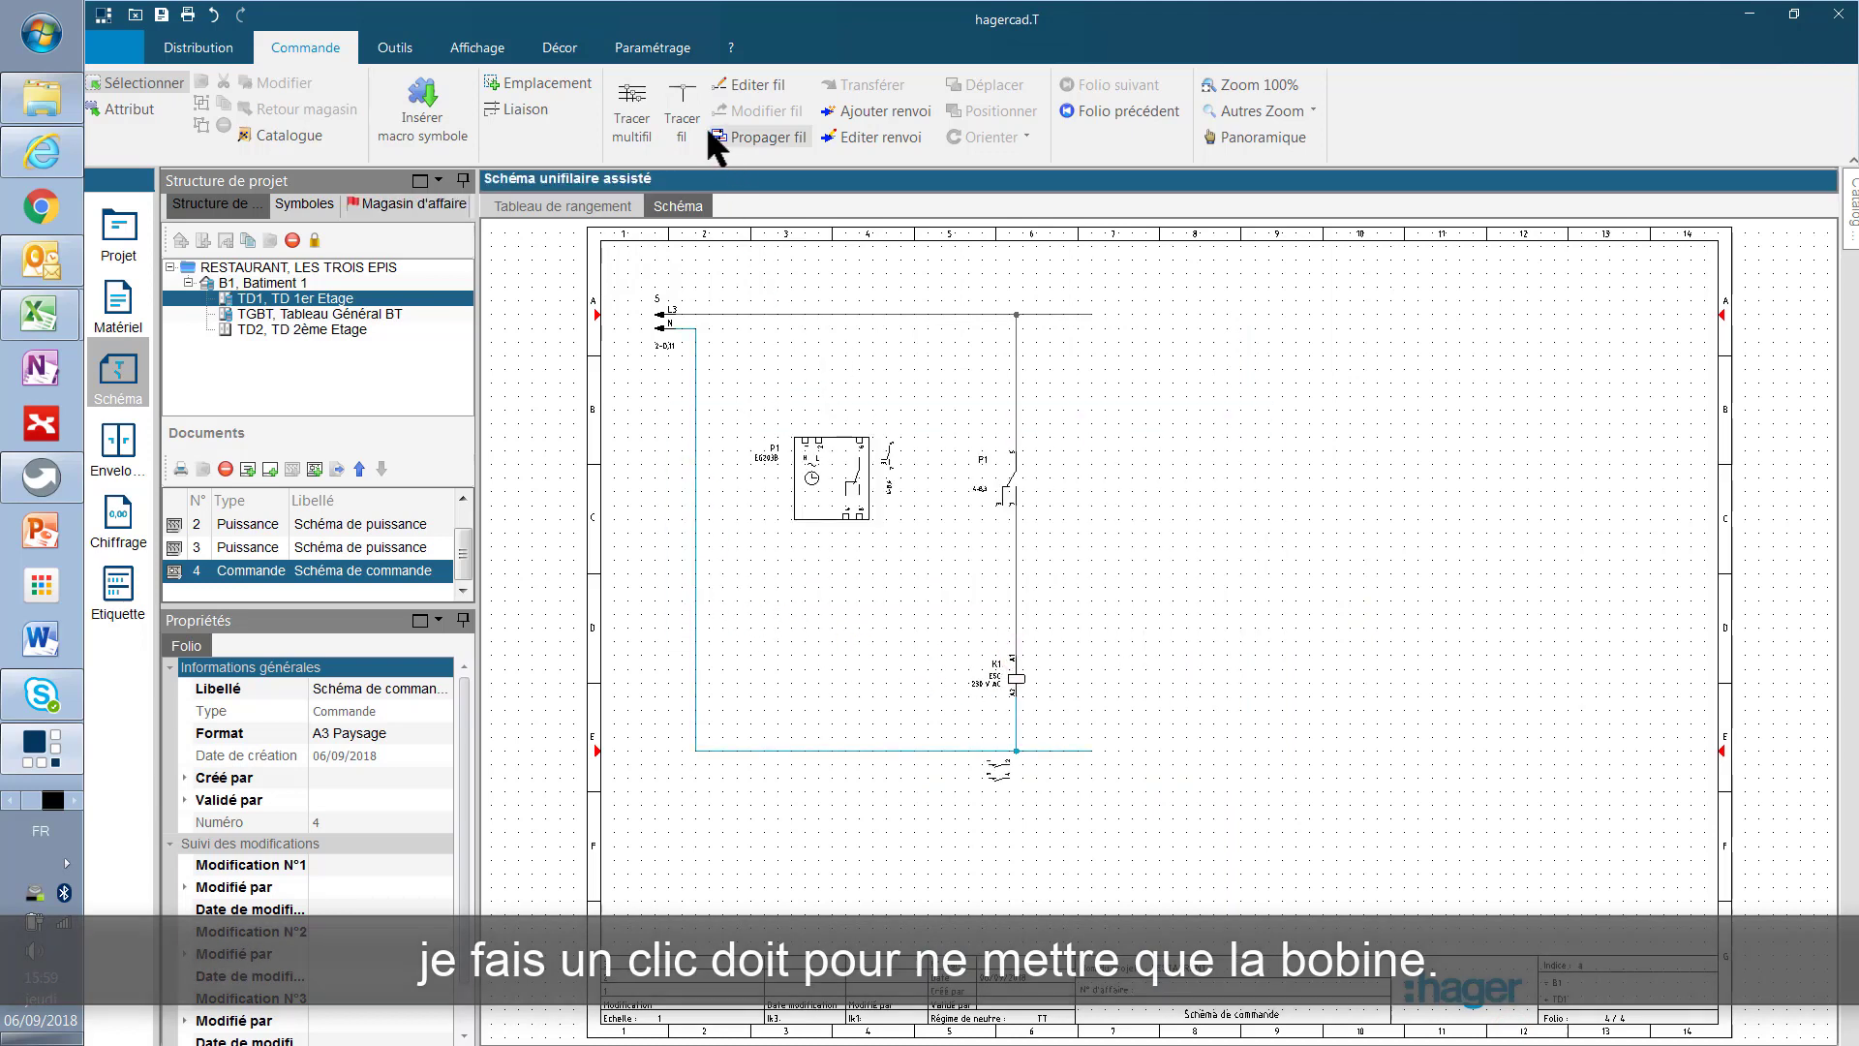
Draw a second neutral wire along row A, just below the phase wire, from the corner in column 2 to column 7
click(681, 96)
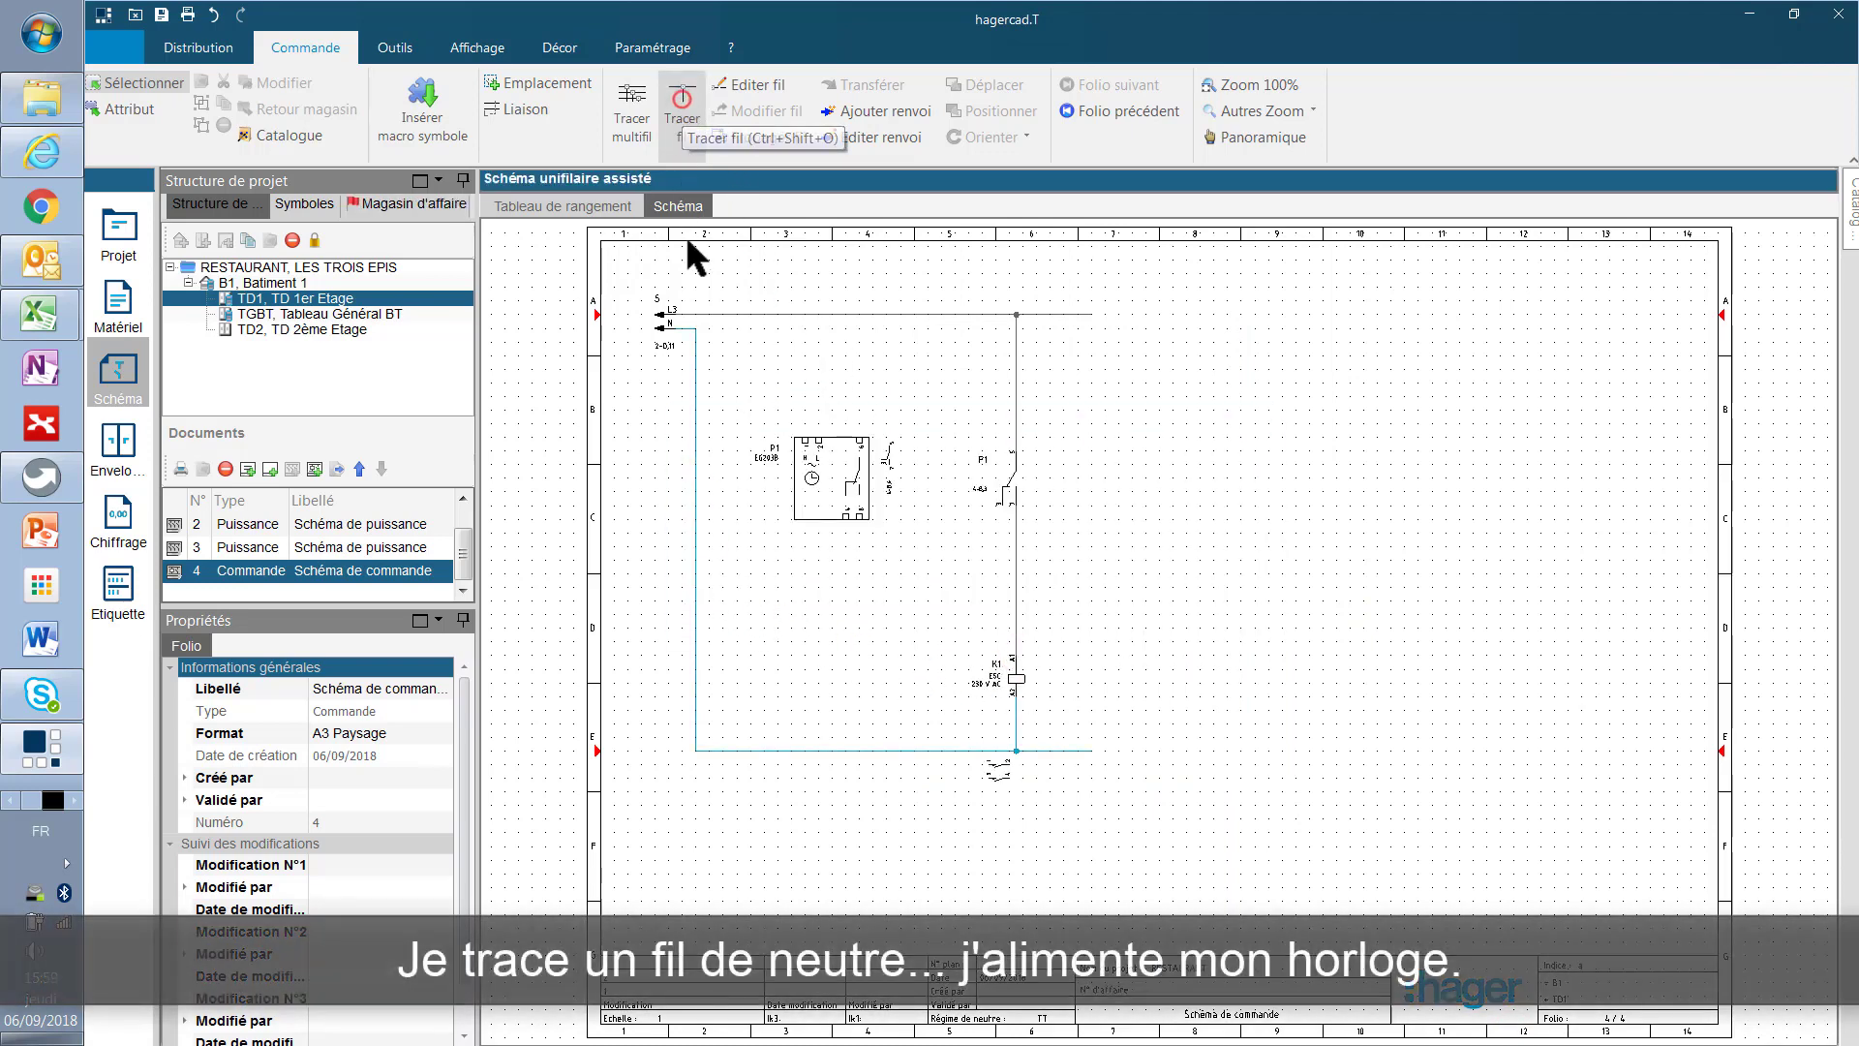
click(696, 329)
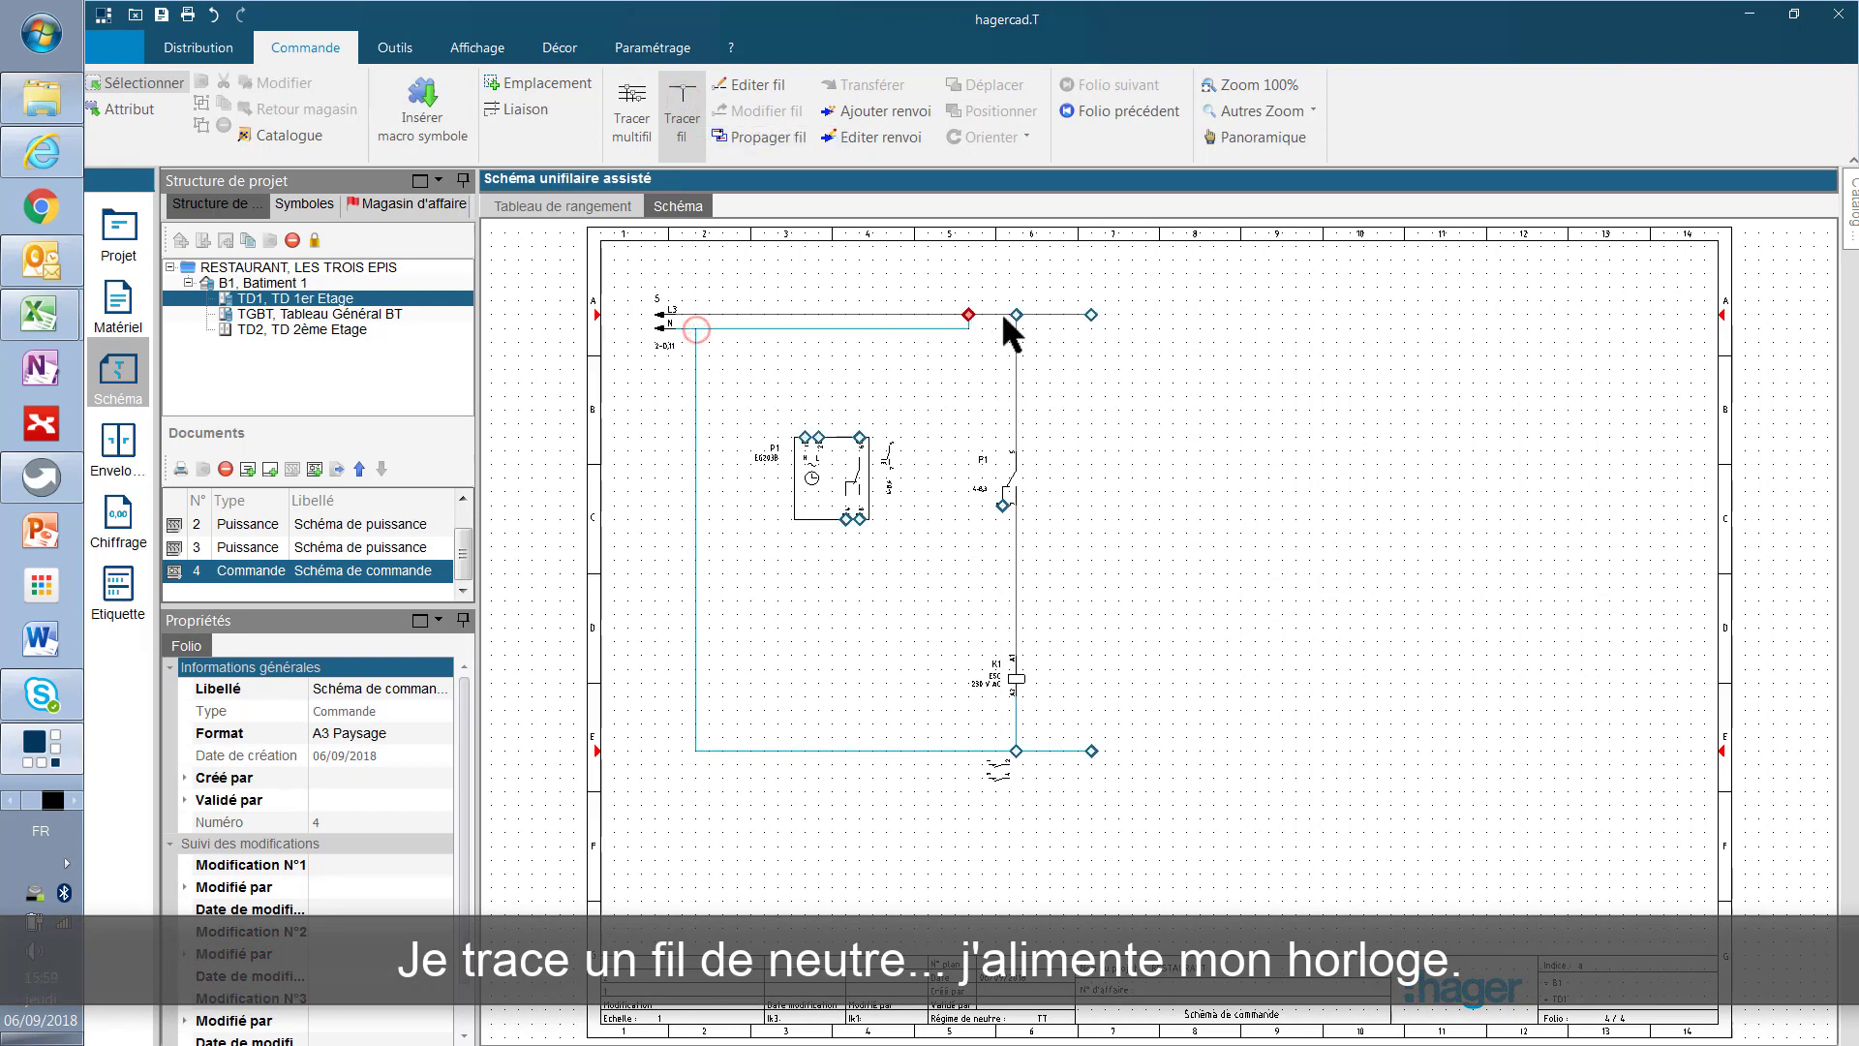
click(1092, 330)
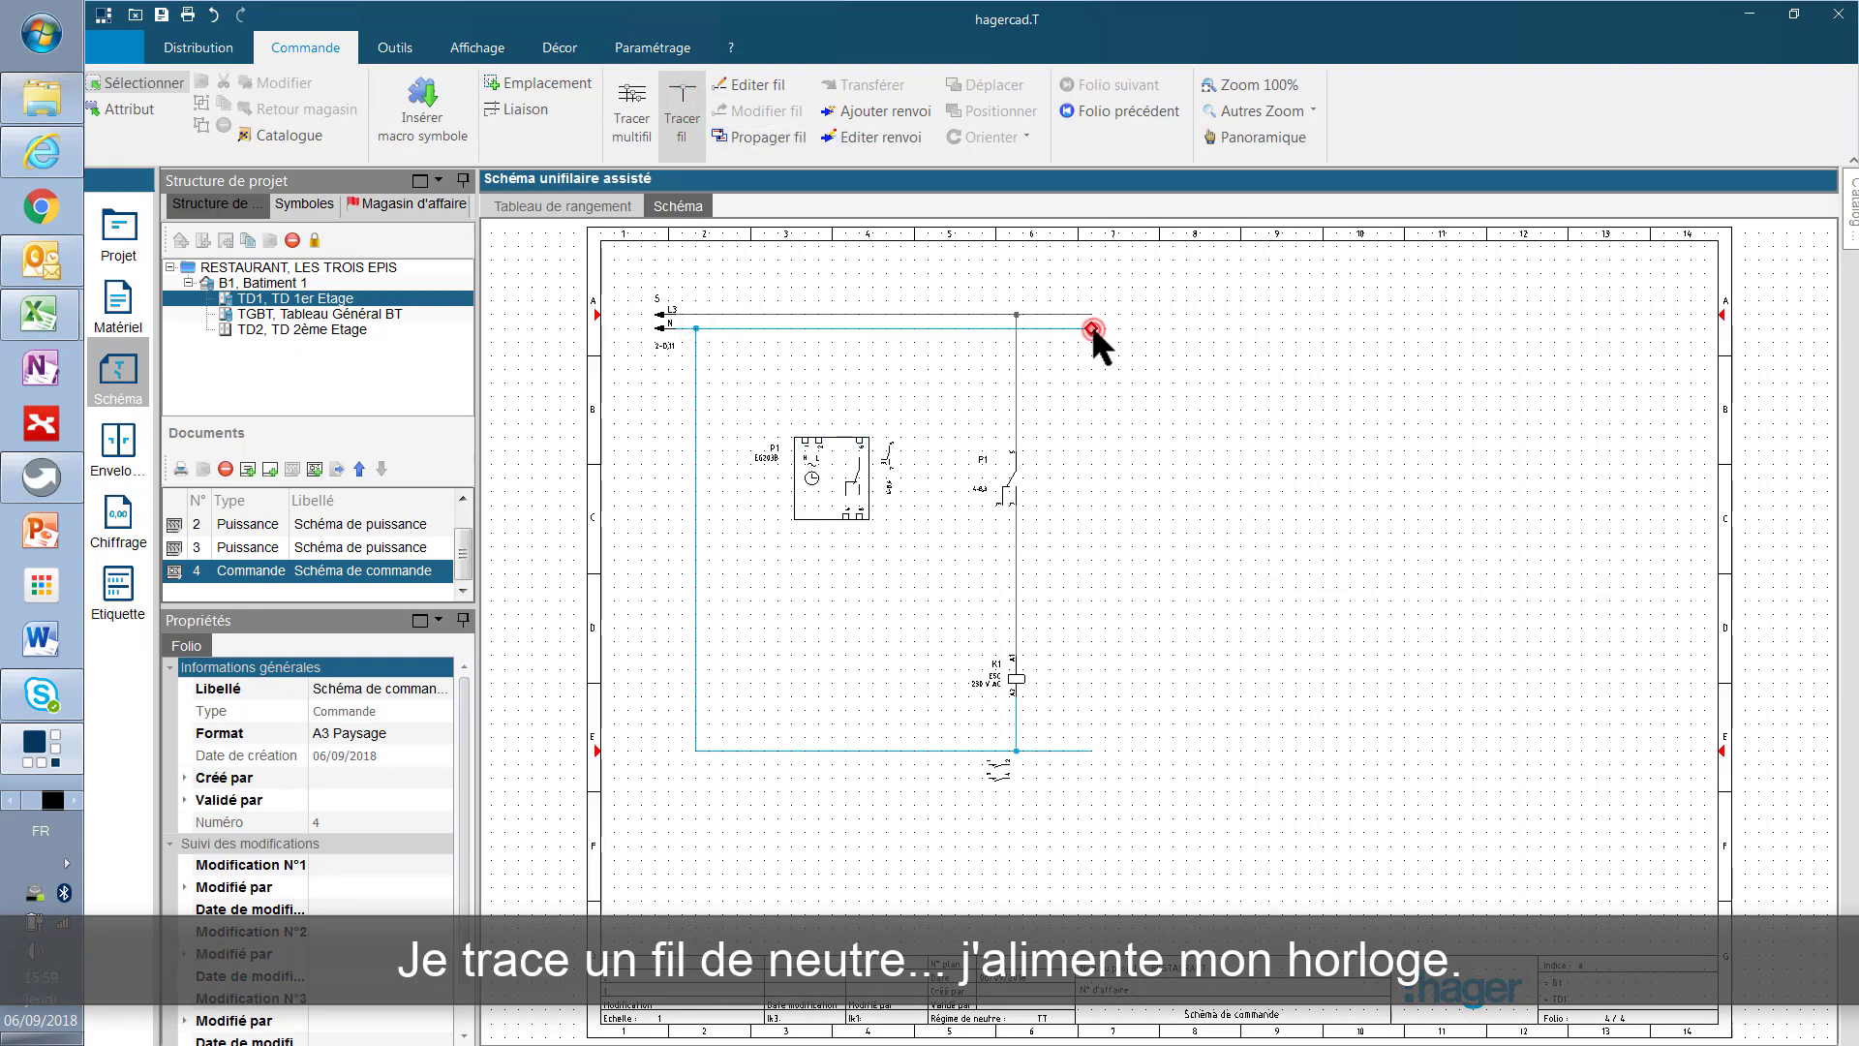
Wire the P1 clock block's two supply terminals up to the row A lines, the first to neutral and the second to phase
click(805, 437)
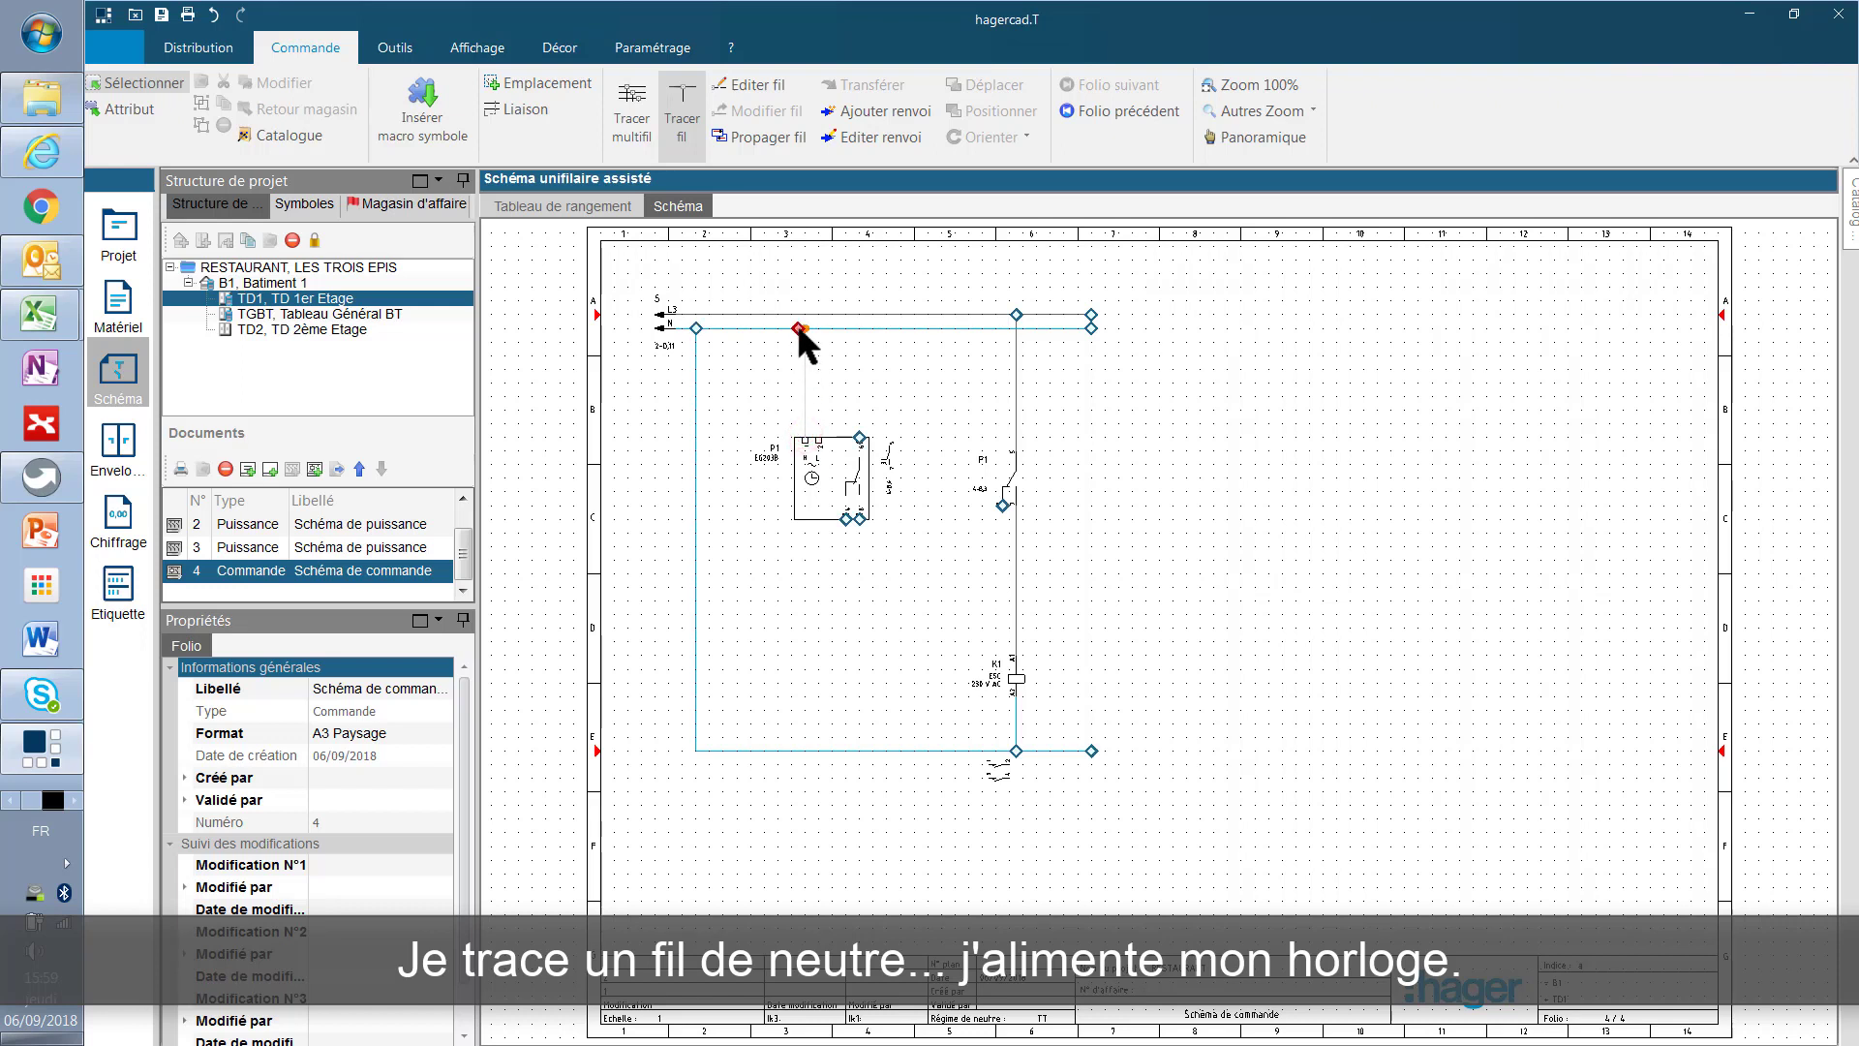
click(800, 329)
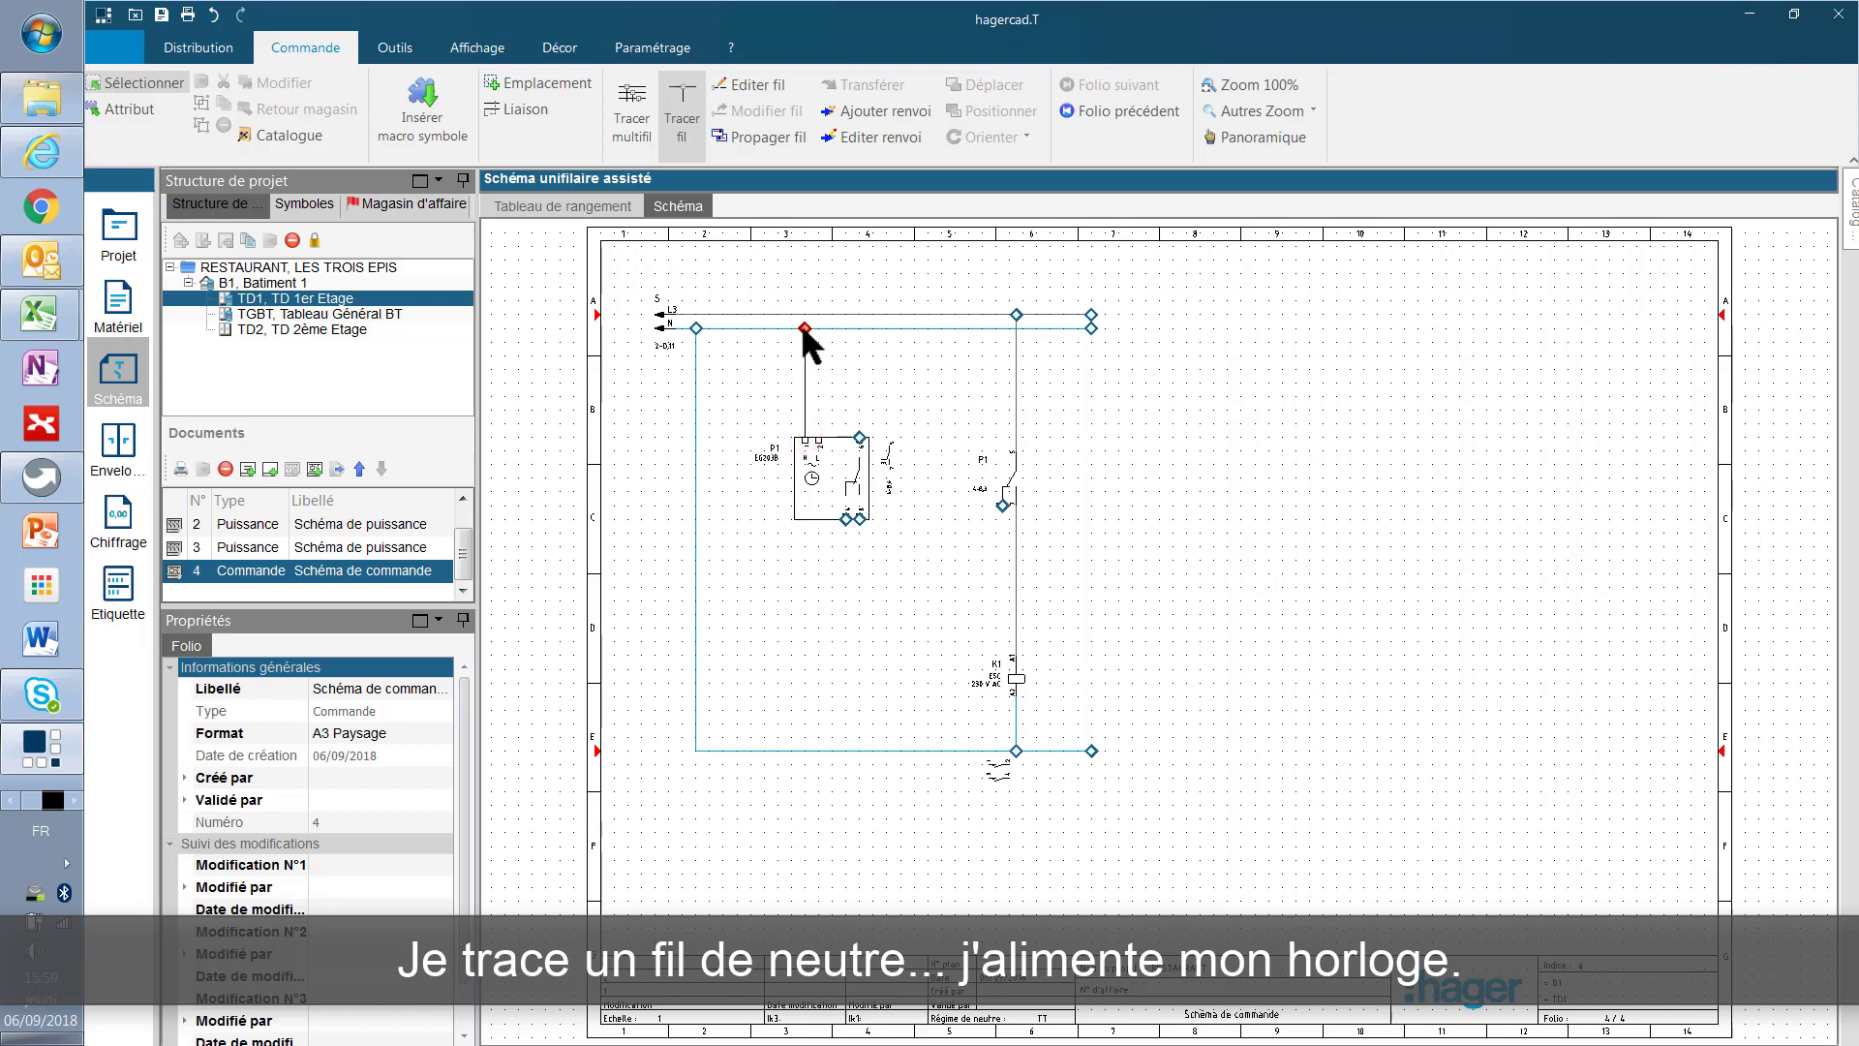
click(819, 438)
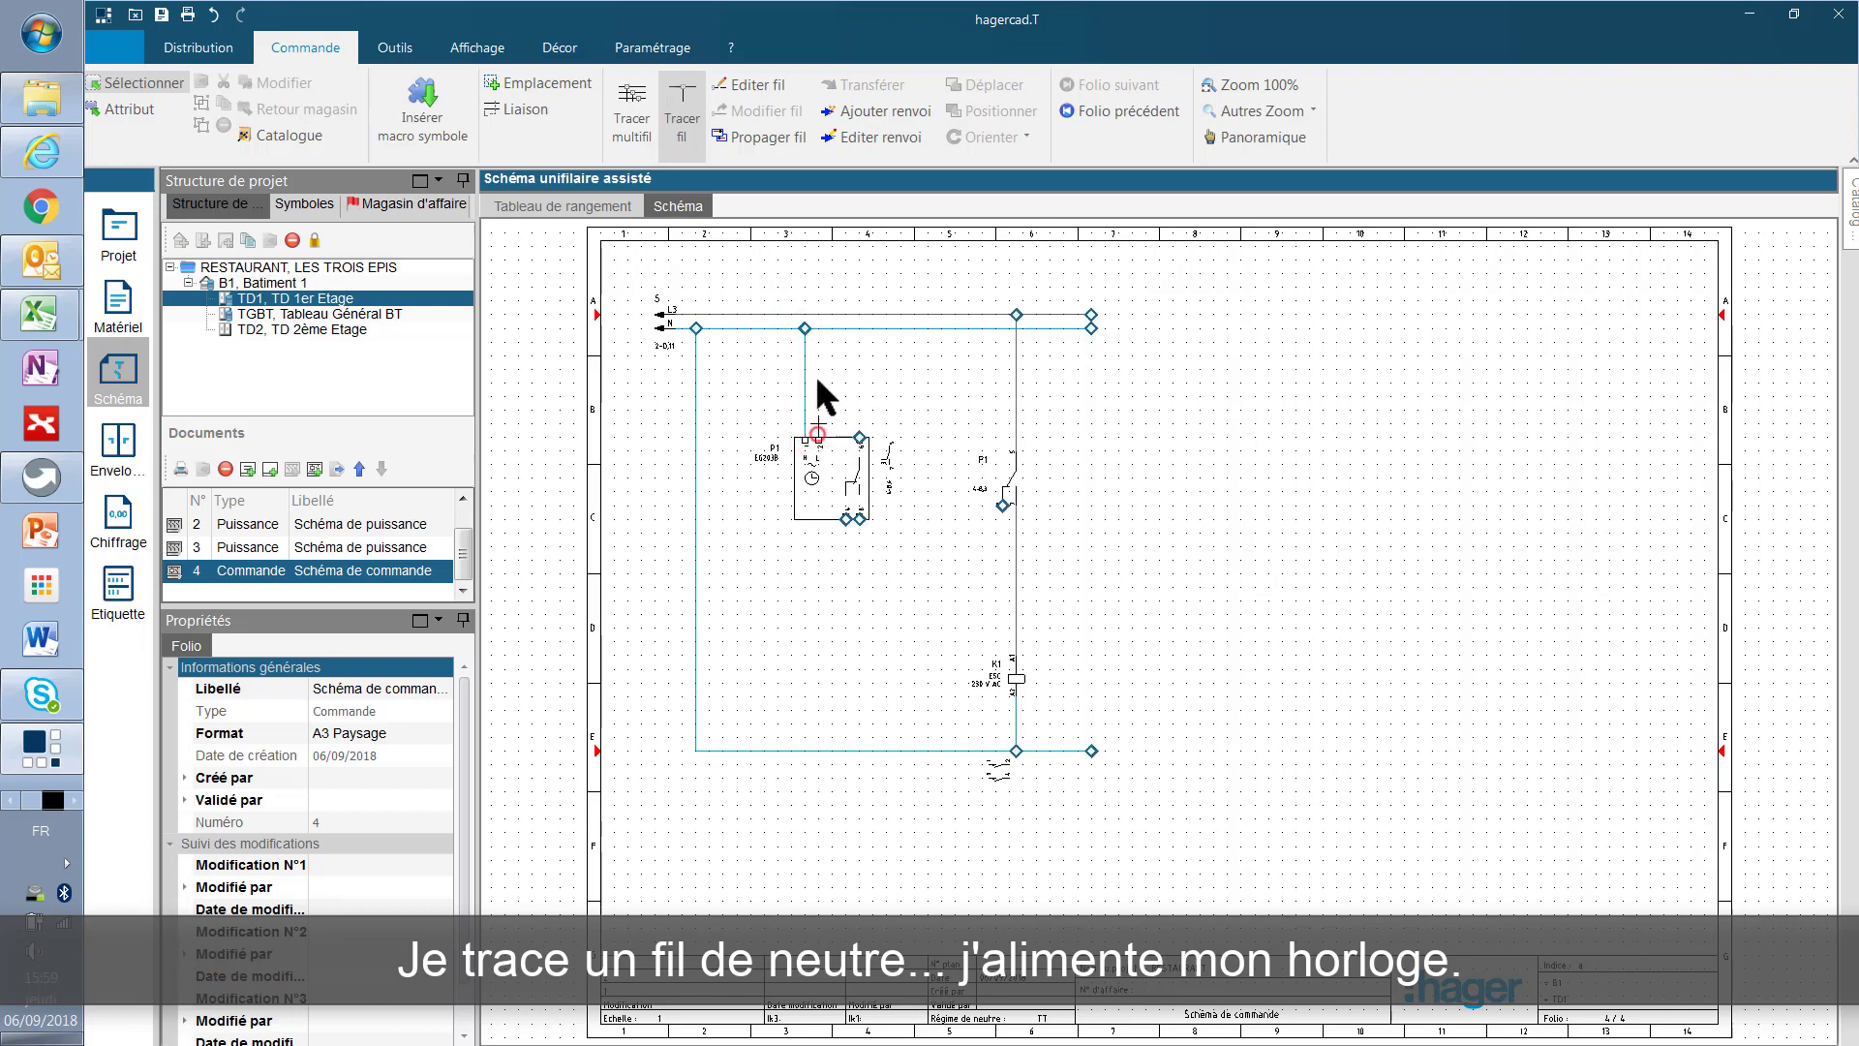
click(817, 312)
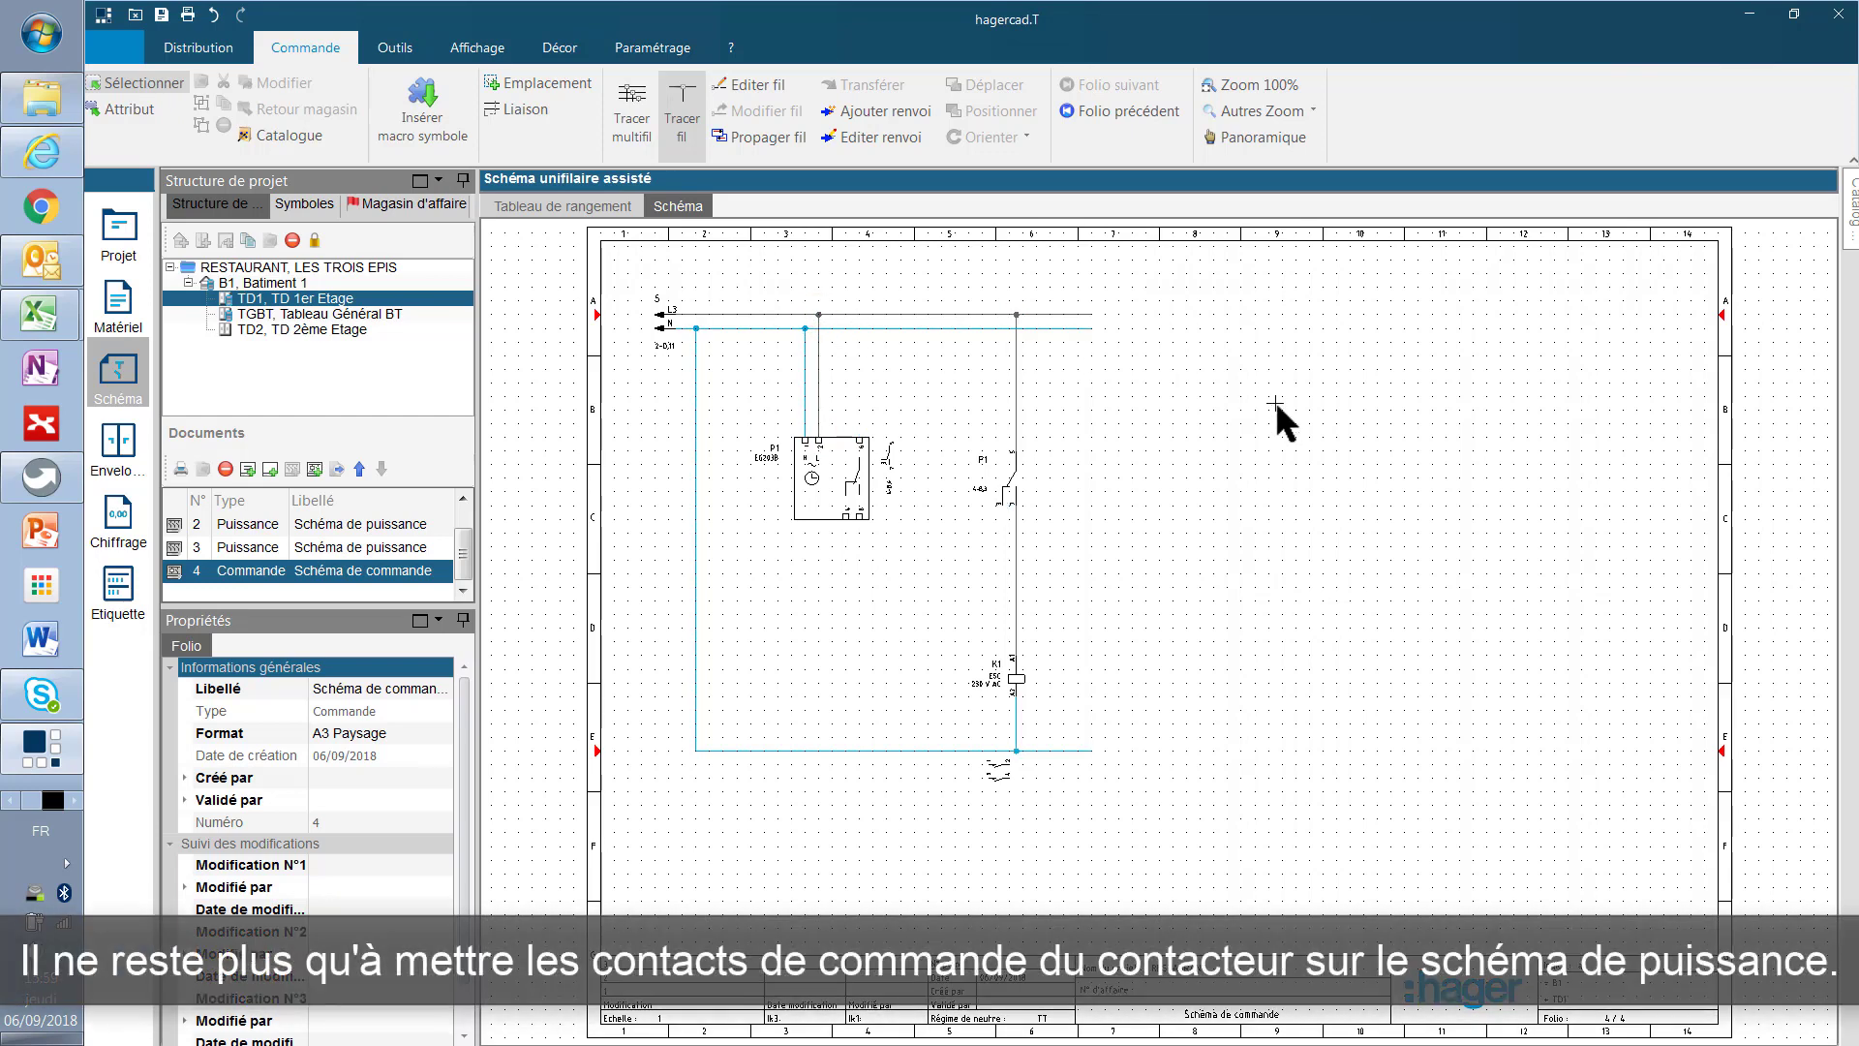
On power folio 2, place contactor K1's phase-neutral contact from the project store on the Q12 circuit in row D
click(996, 685)
click(458, 492)
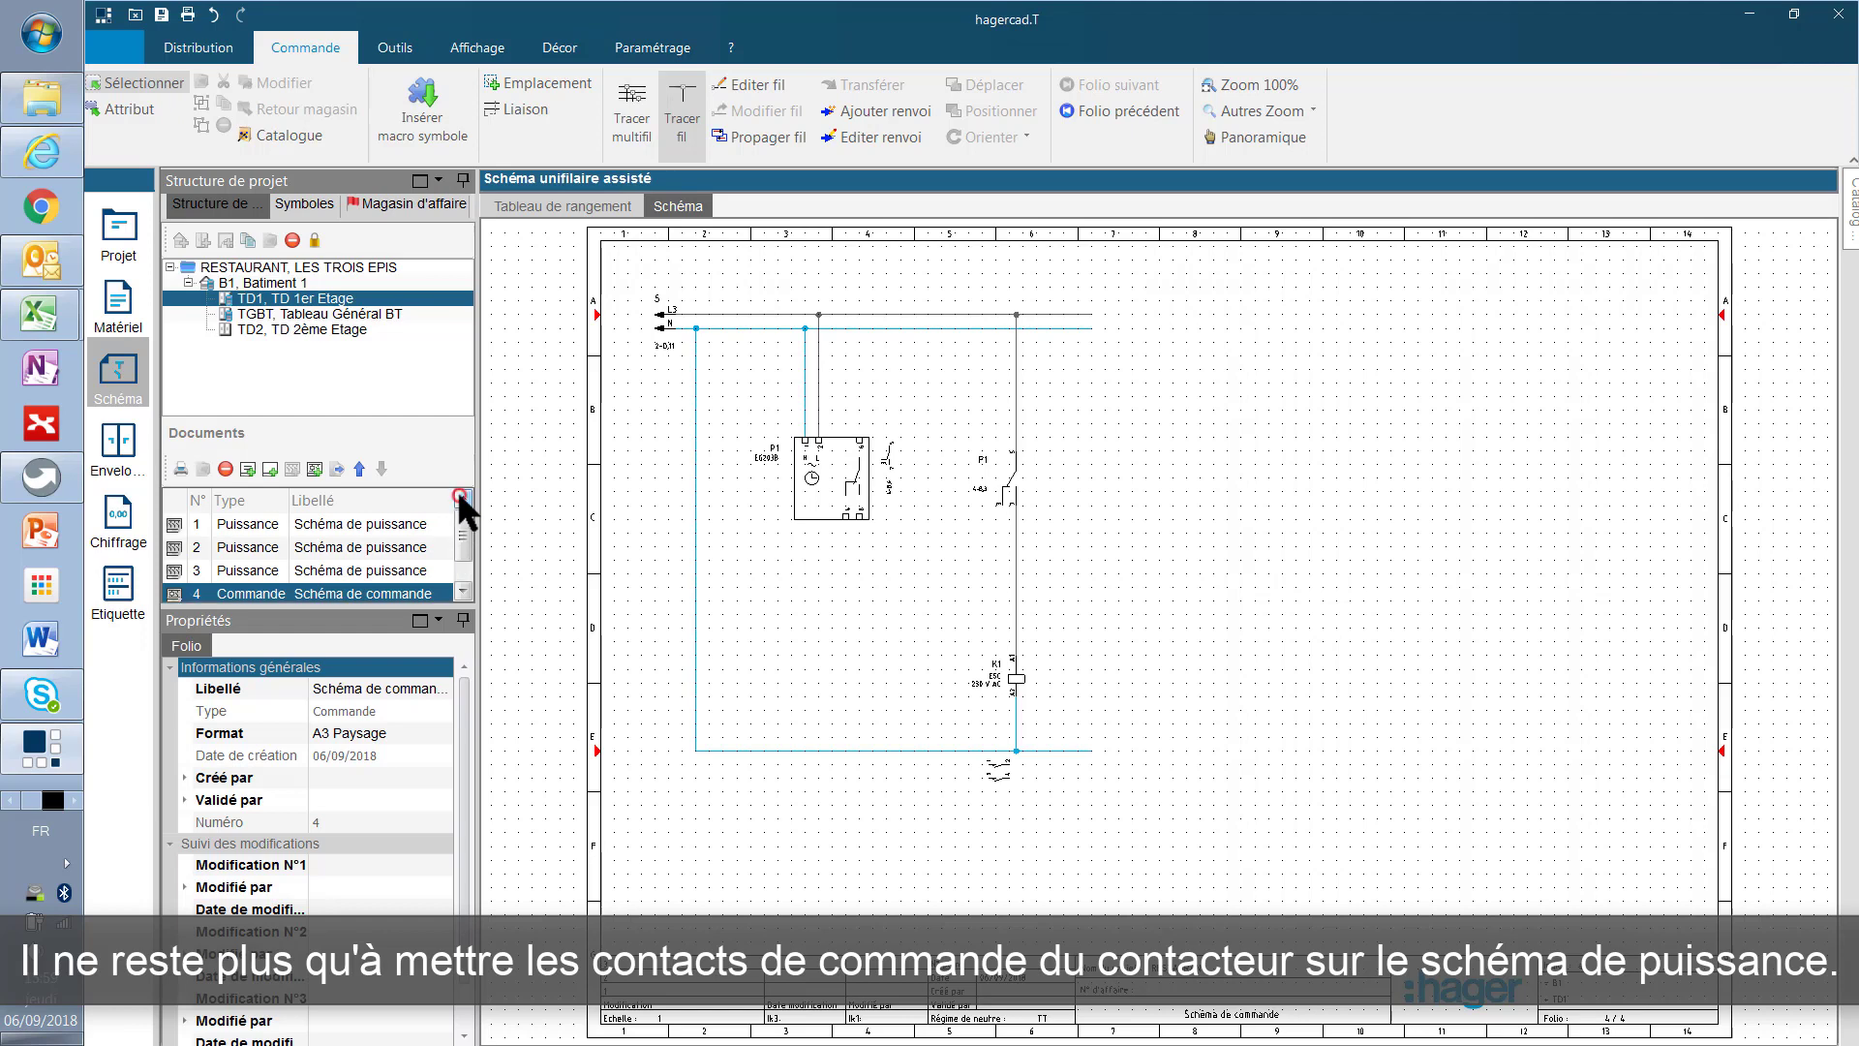
click(265, 545)
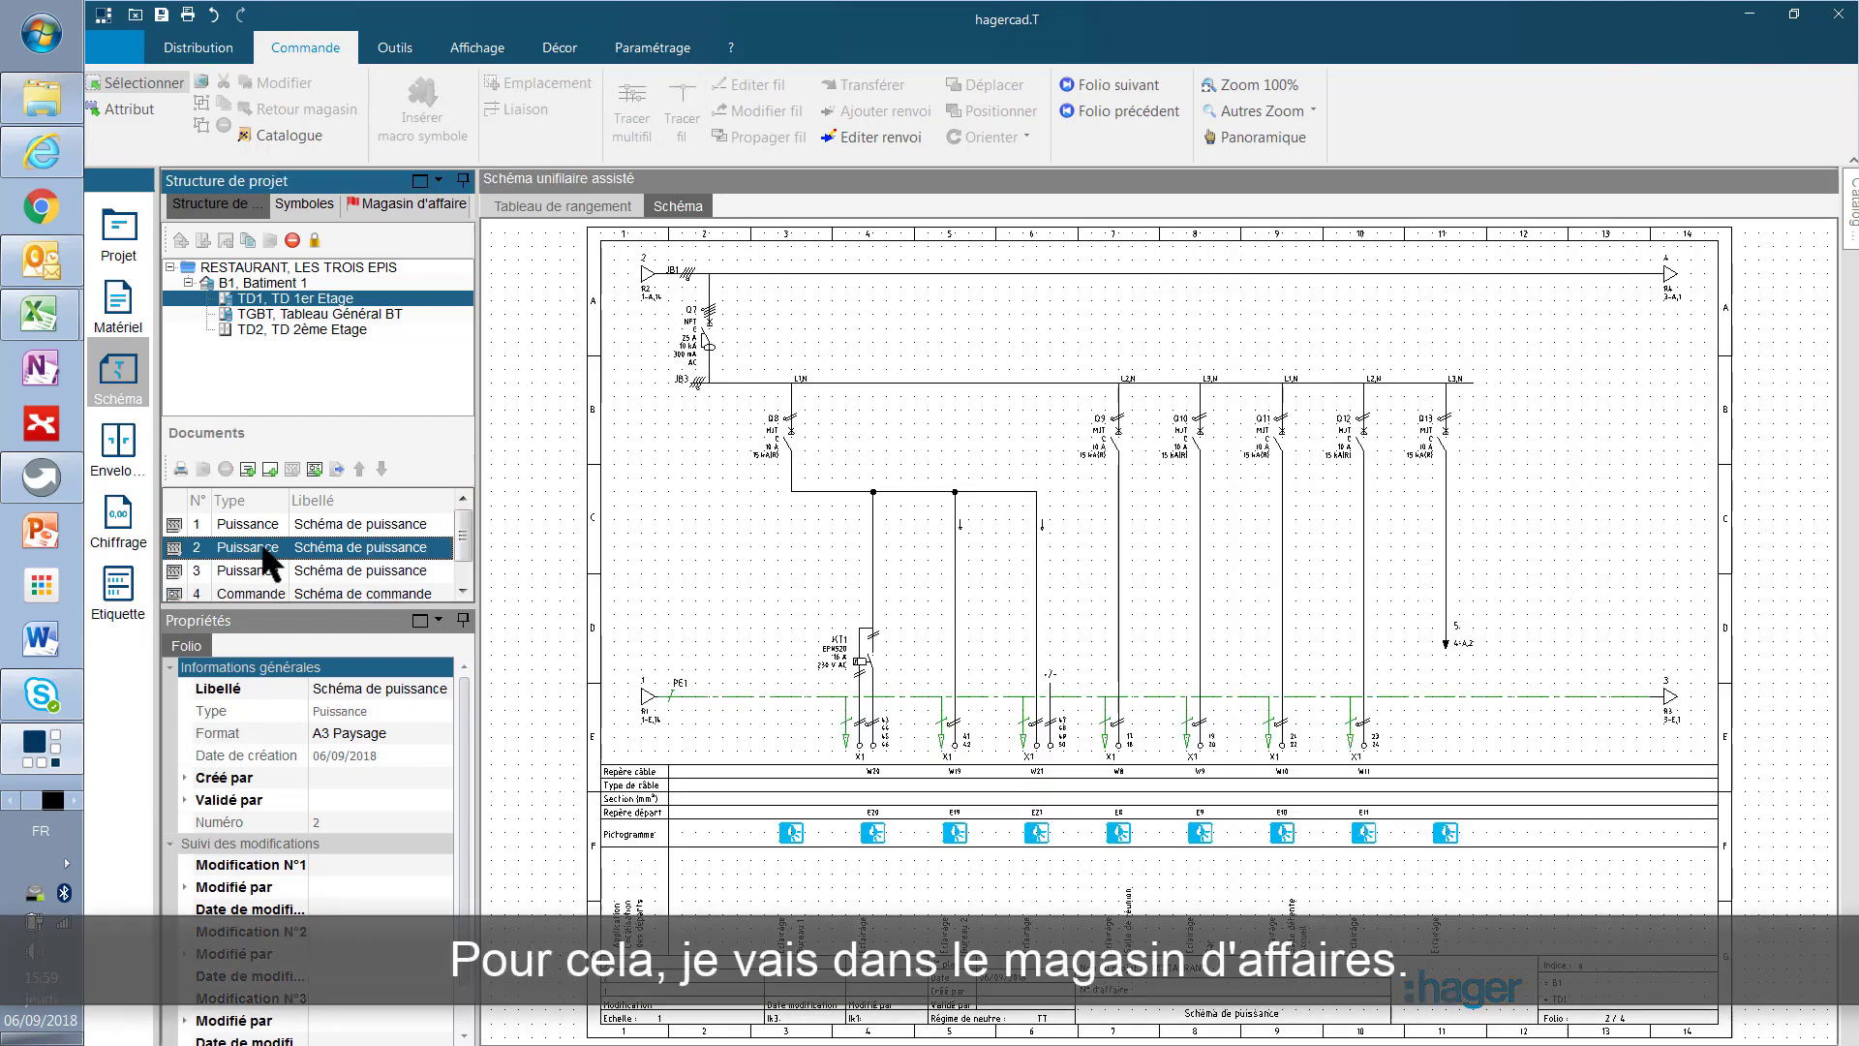
click(403, 204)
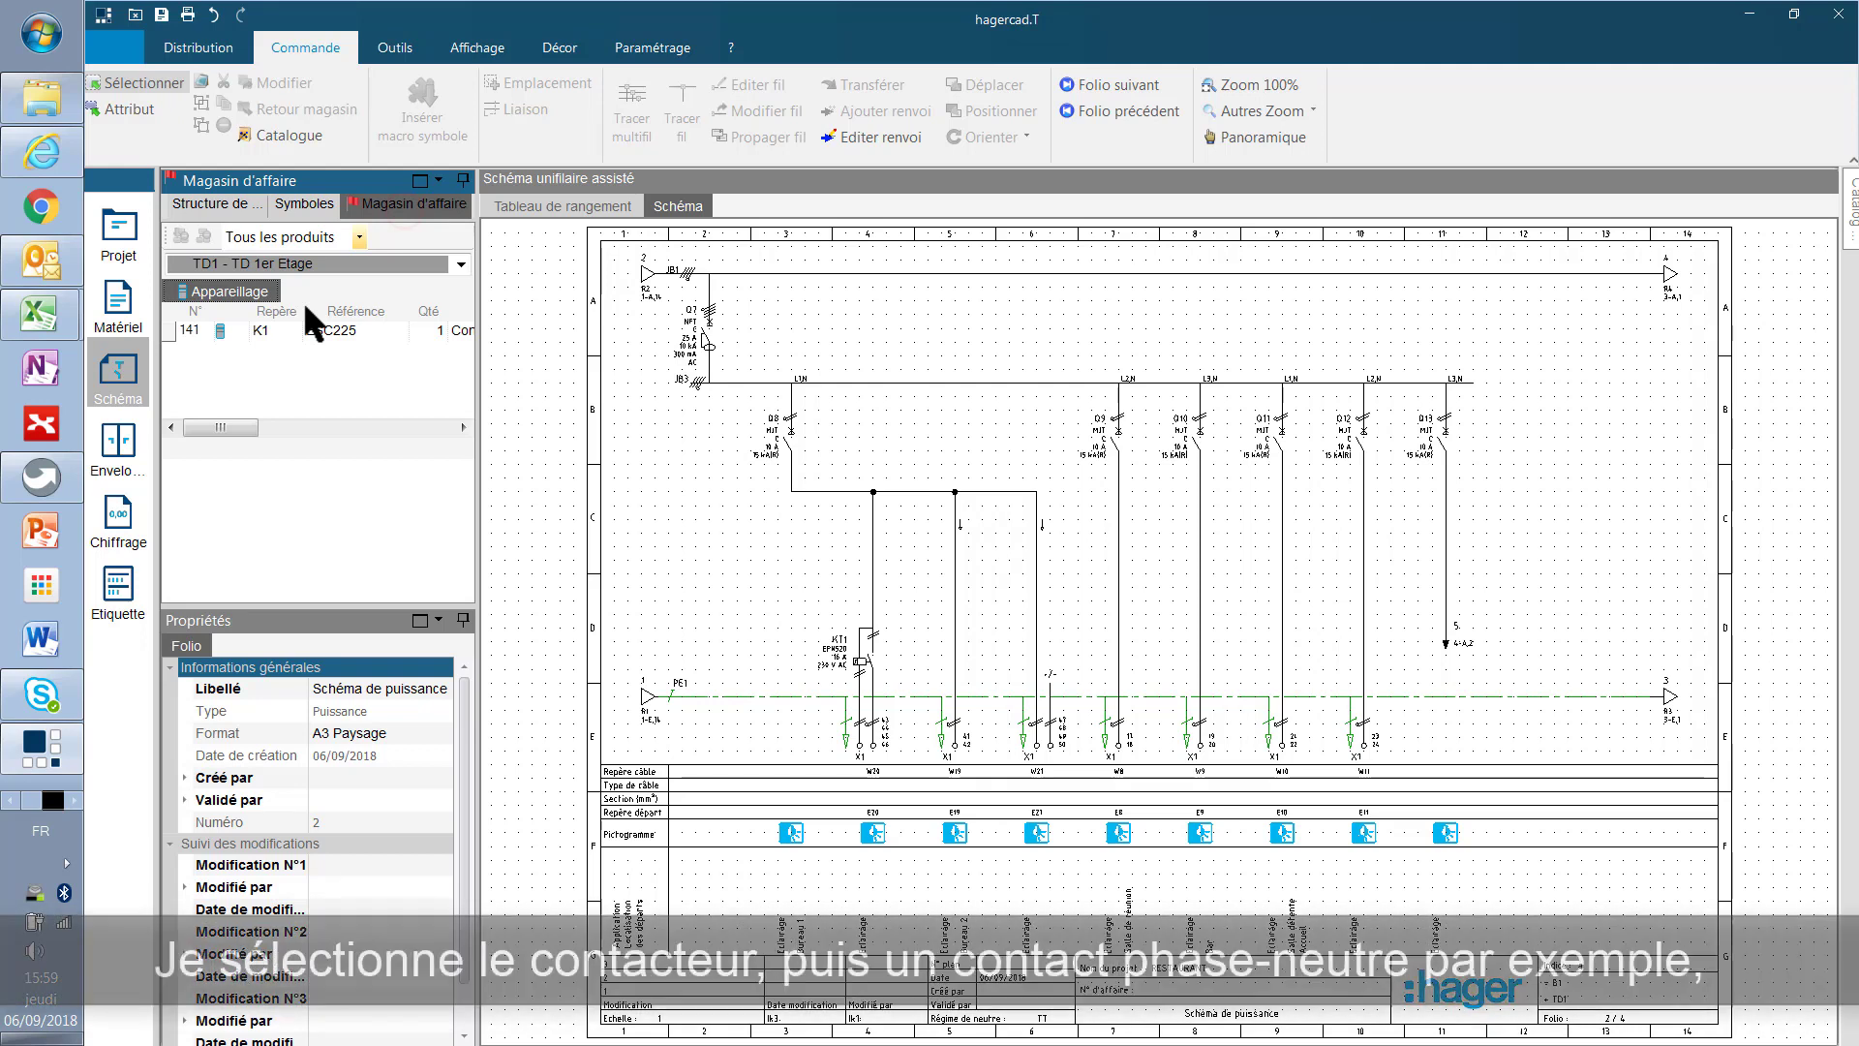
click(272, 329)
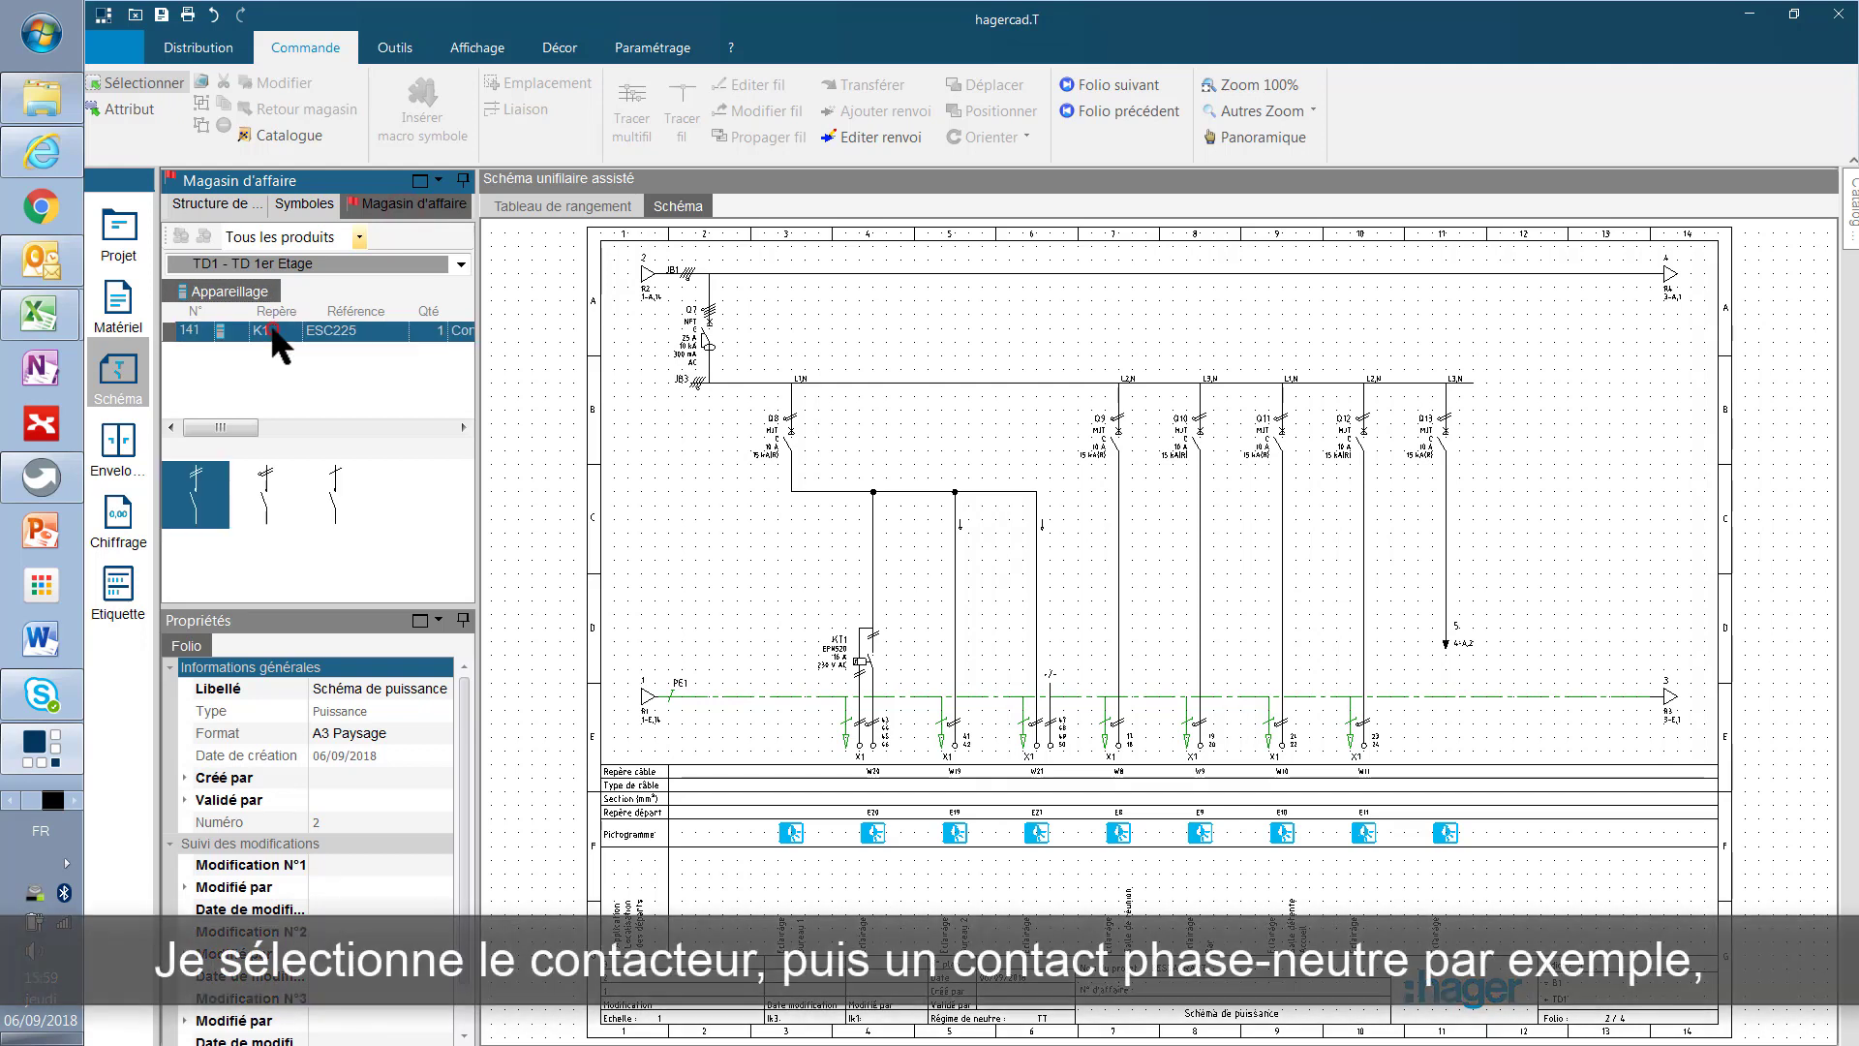
click(266, 498)
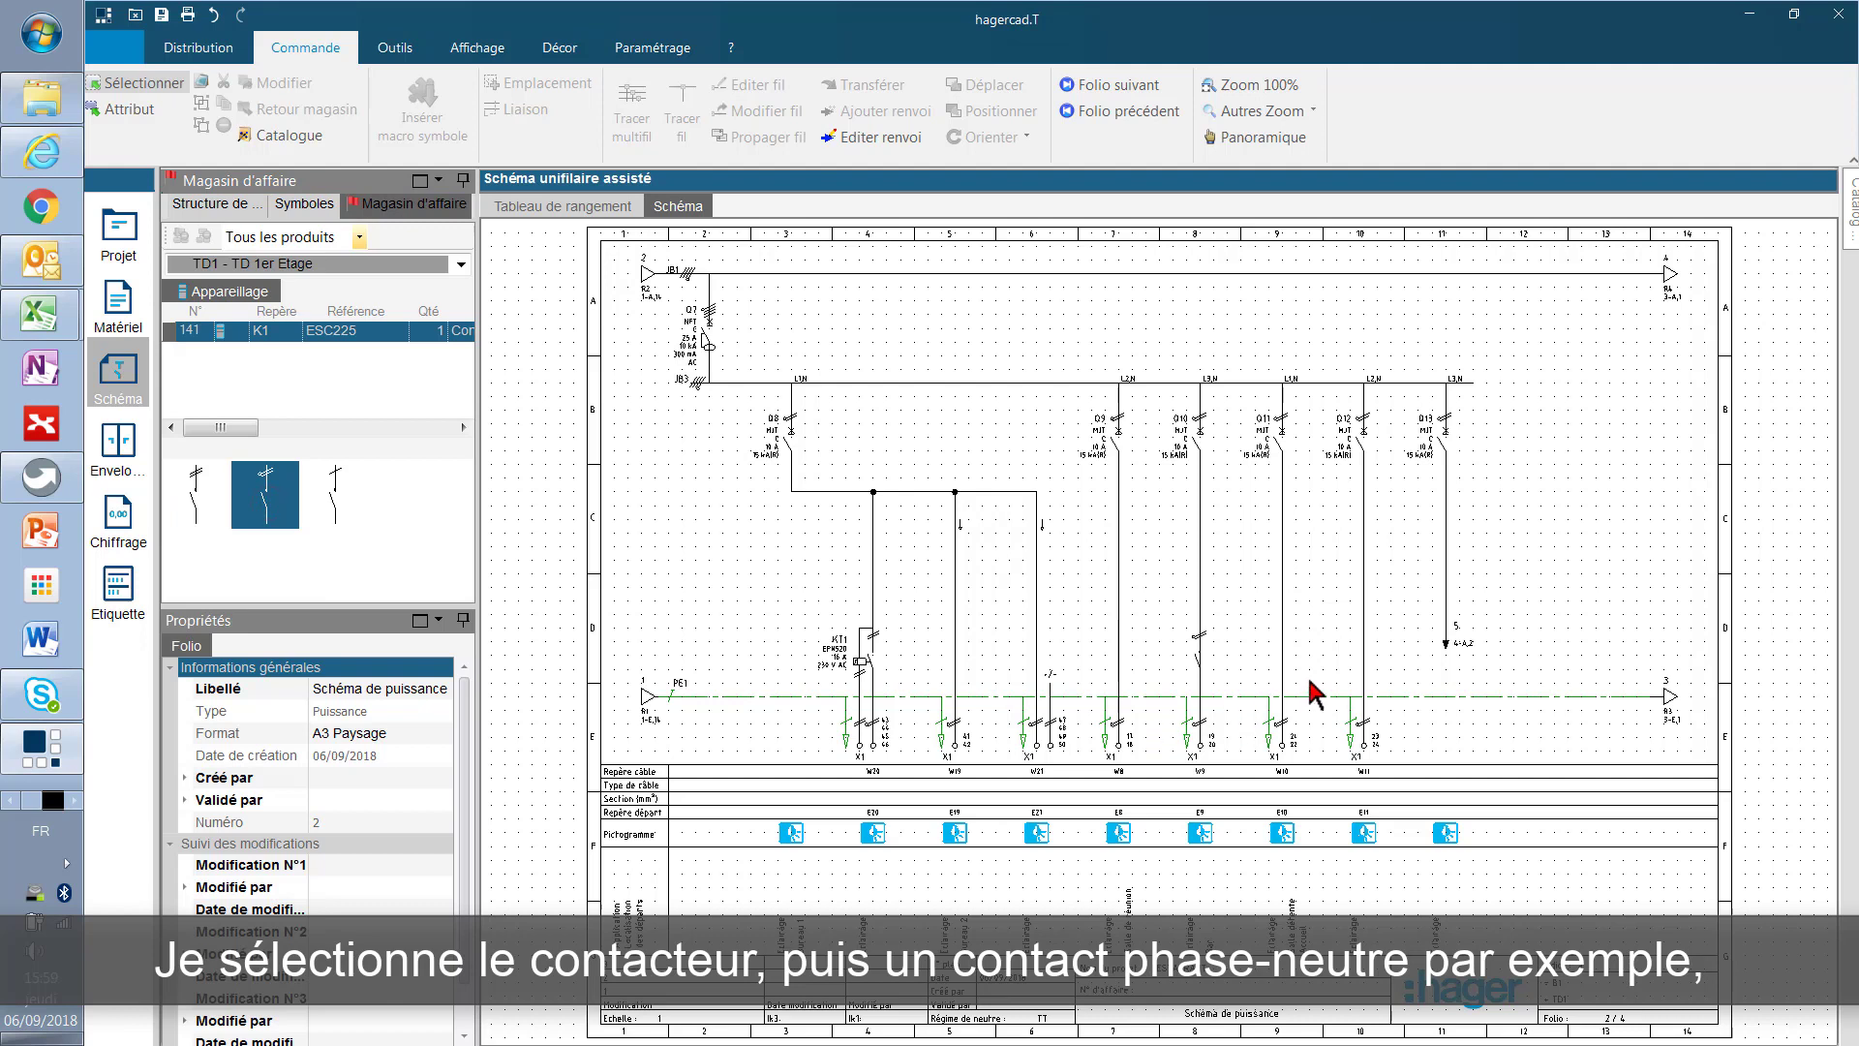
click(1357, 646)
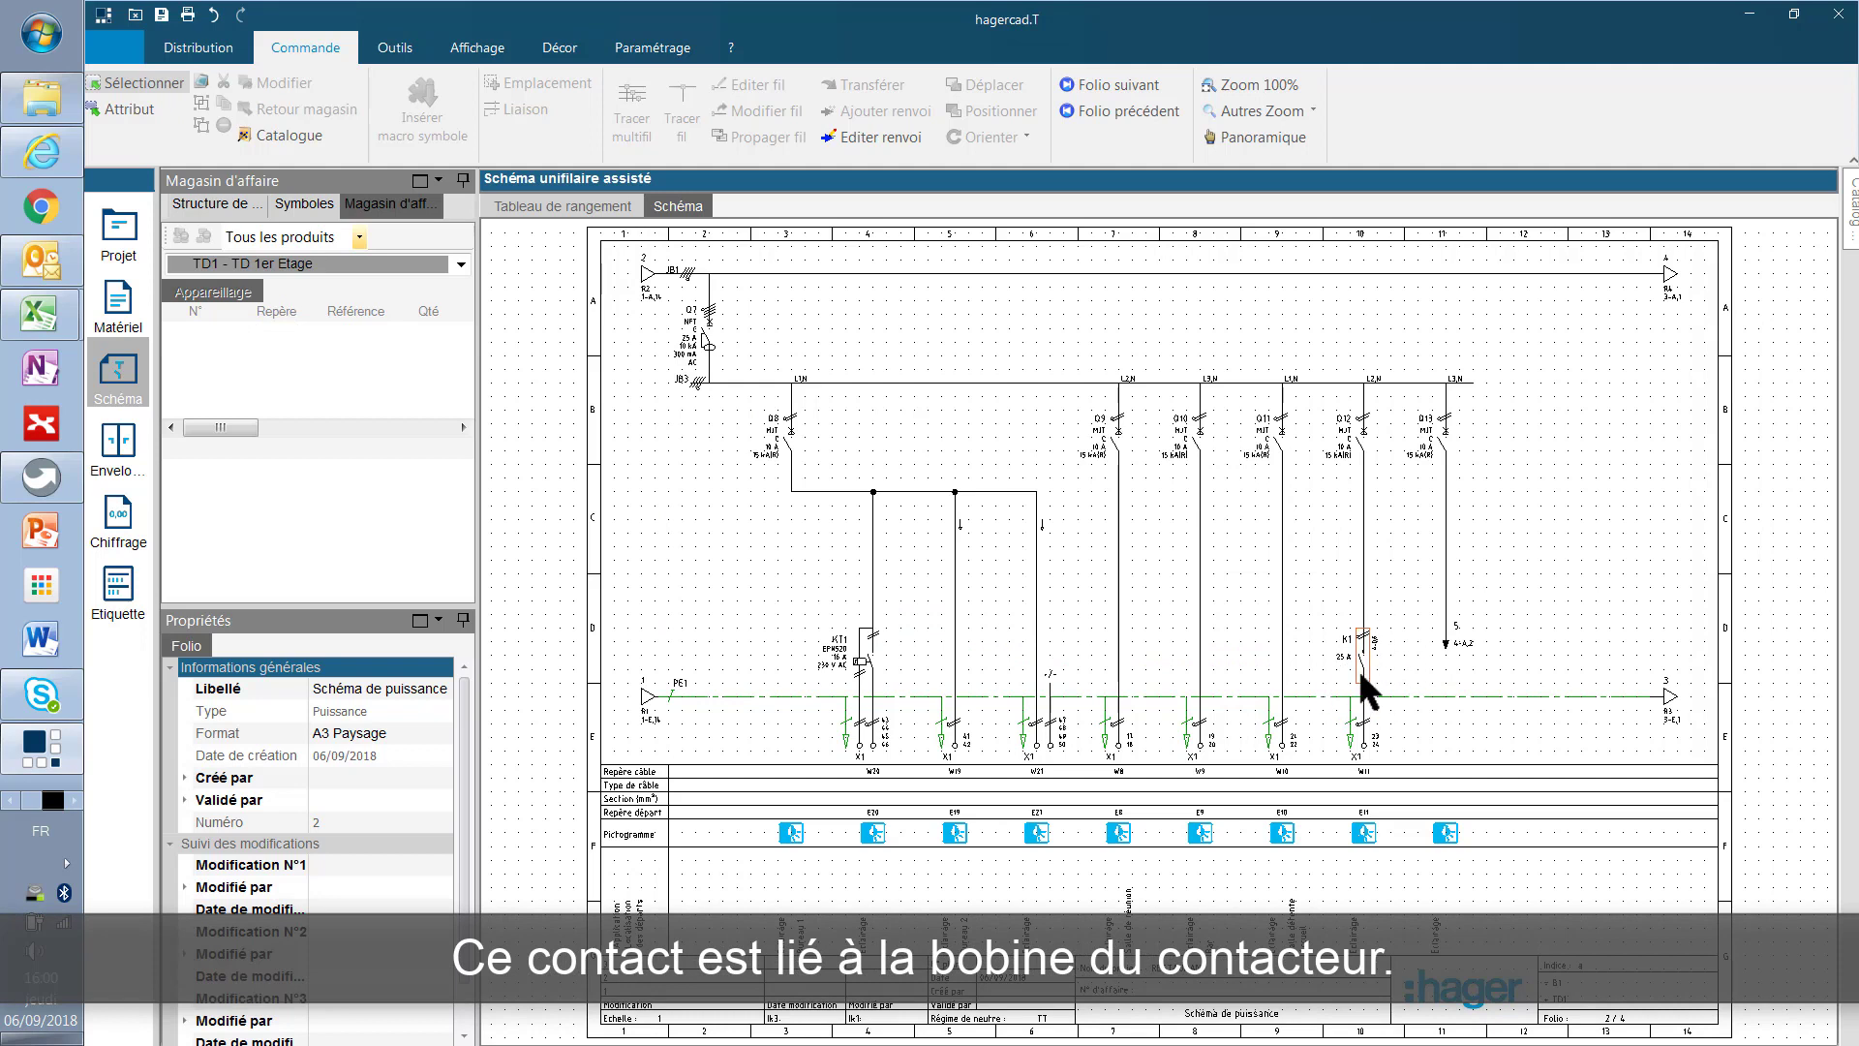
Go forward from power folio 2 to the next folio
click(1108, 84)
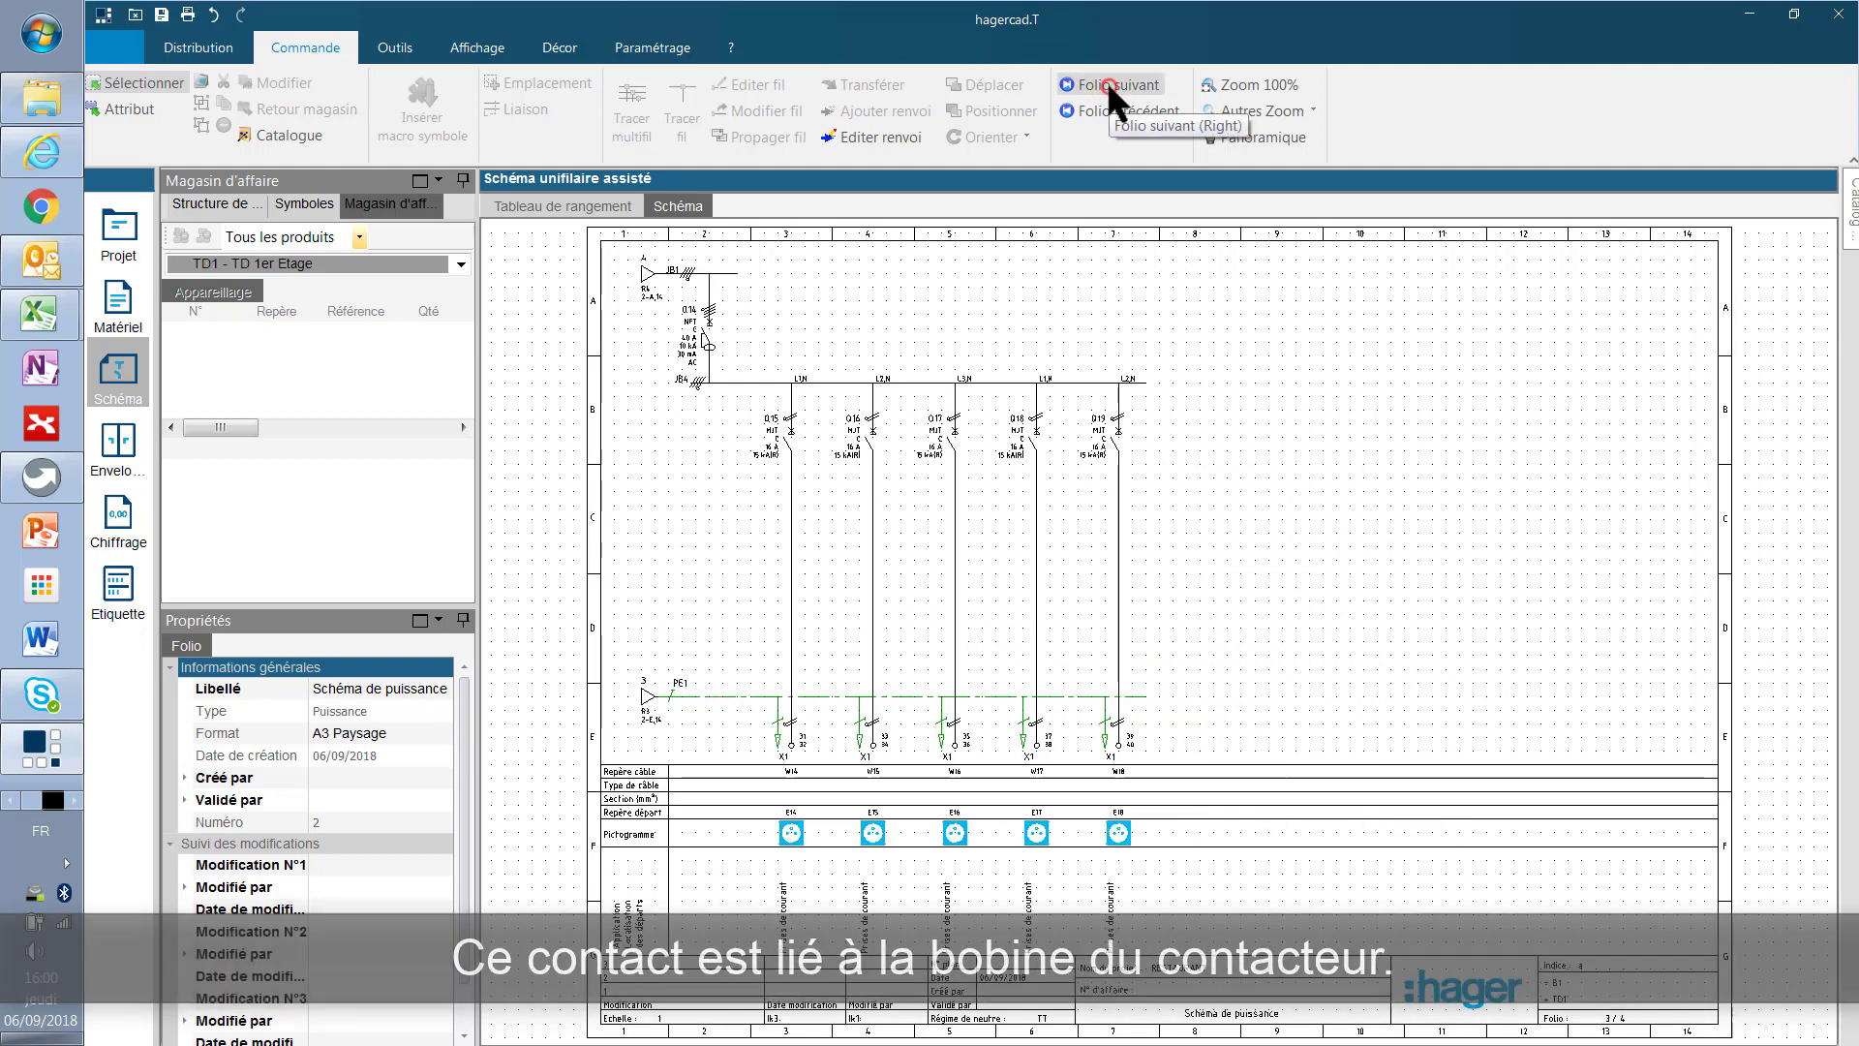